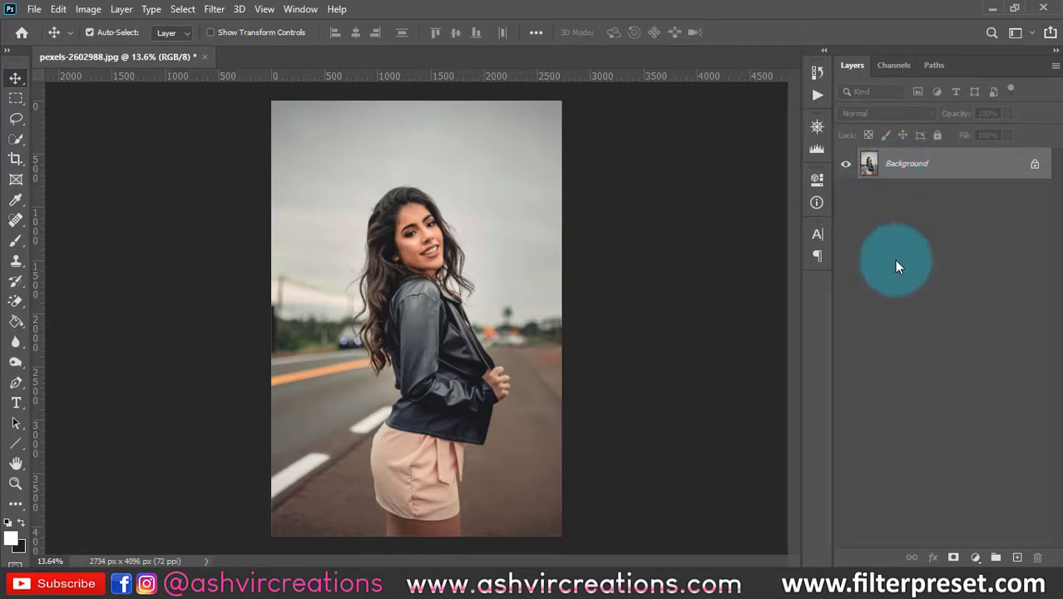
Step: Add a new layer above the background and set the Brush tool's foreground color to orange #ff9f36
left_click(1016, 557)
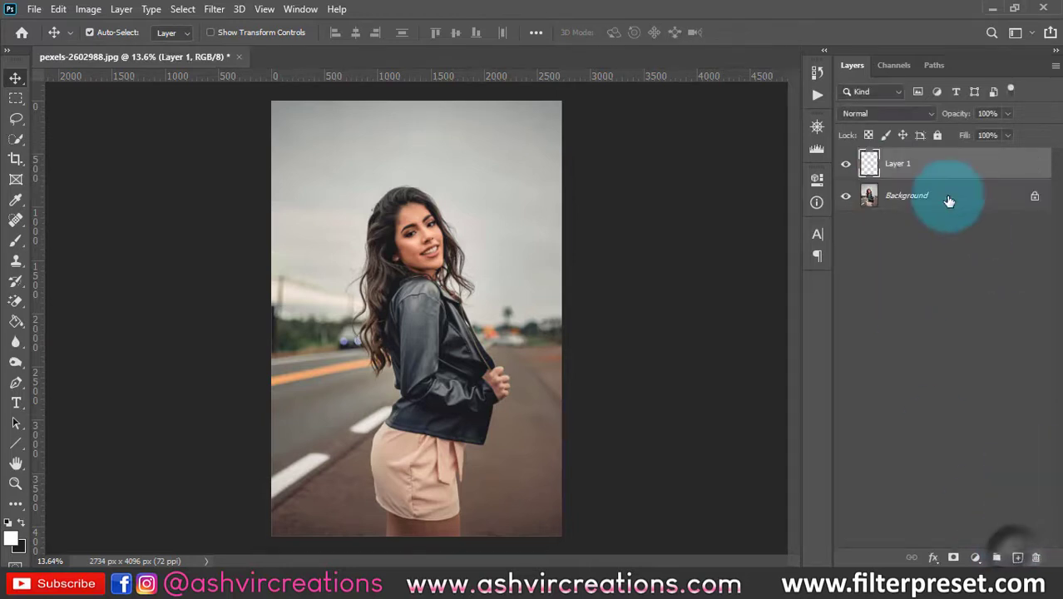
left_click(22, 241)
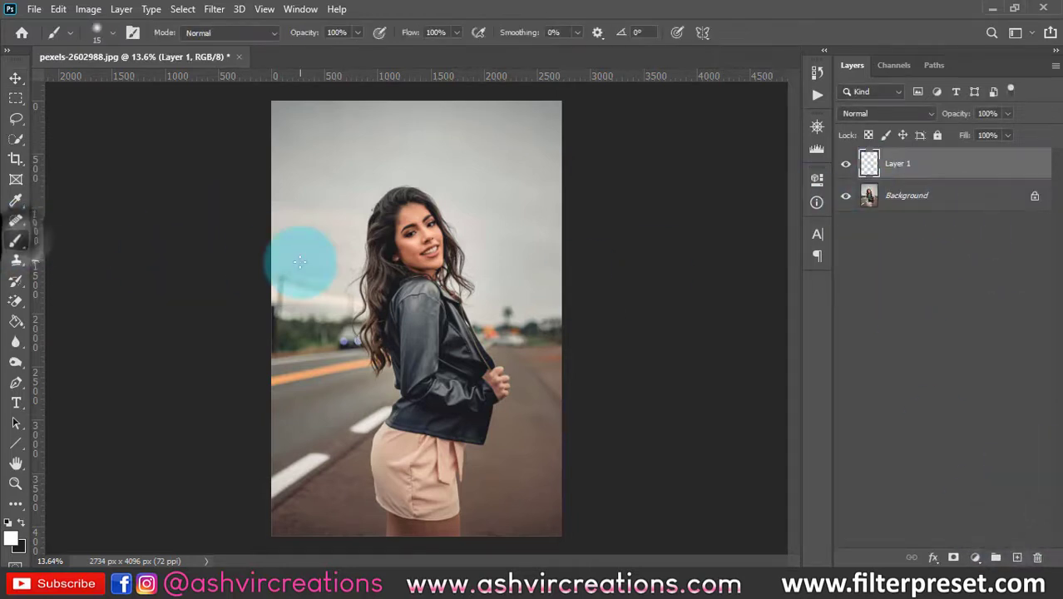
right_click(302, 264)
left_click_drag(431, 303, 464, 301)
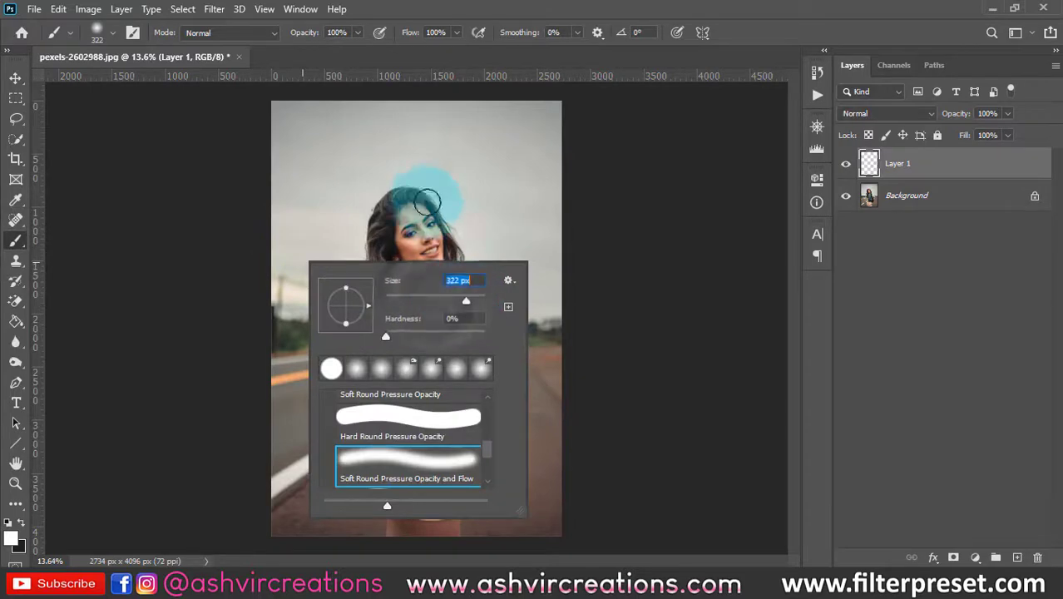
left_click(12, 538)
left_click(794, 210)
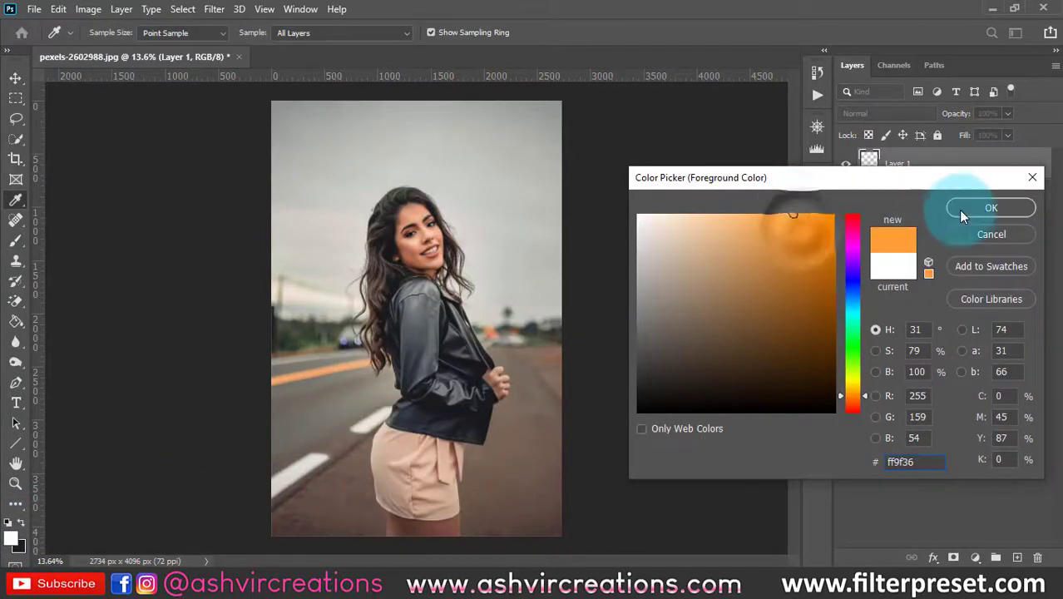
left_click(990, 207)
Step: Set the brush size to 1457 px and dab a soft orange spot over the woman's hair and shoulder
right_click(465, 264)
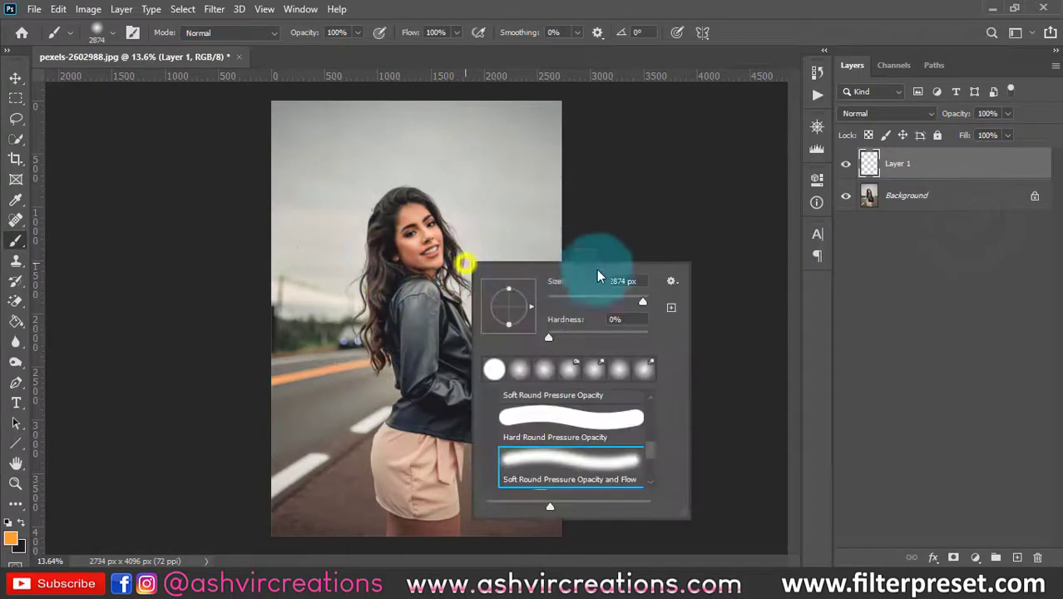
left_click_drag(638, 300, 637, 300)
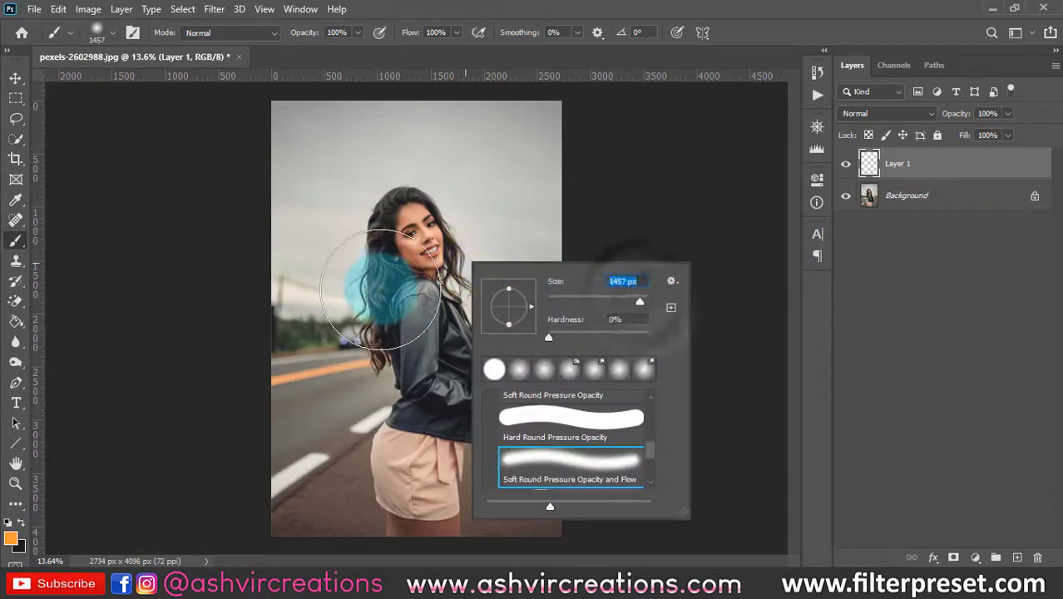
left_click(380, 289)
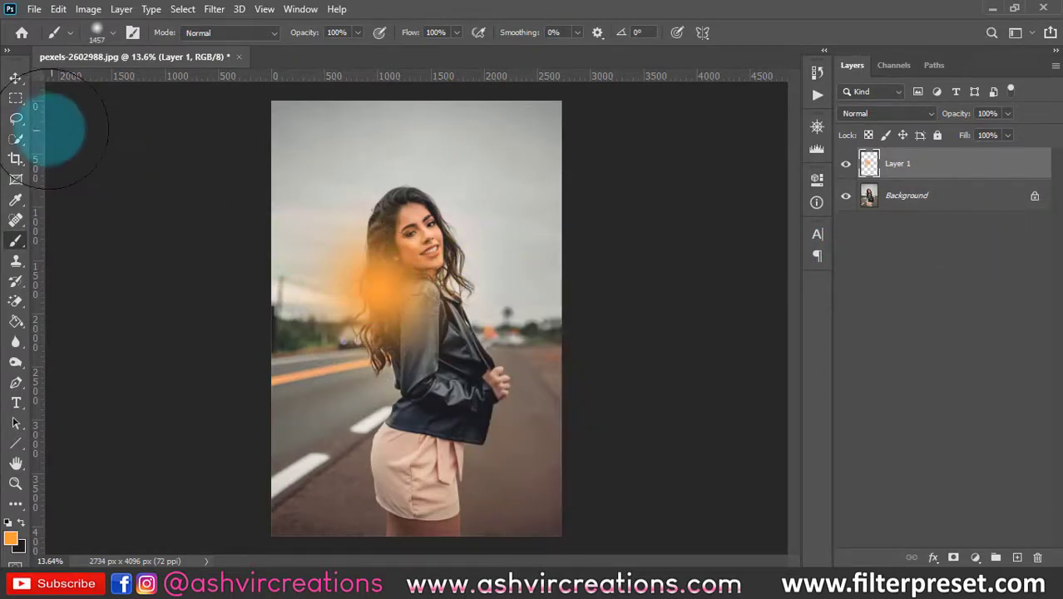
Step: Move the orange spot beside the woman's hair and apply the Dissolve blending mode to its layer
left_click(16, 77)
mouse_move(408, 297)
left_mouse_down()
mouse_move(466, 289)
mouse_move(417, 186)
mouse_move(349, 298)
mouse_move(361, 287)
left_mouse_up()
left_click(875, 114)
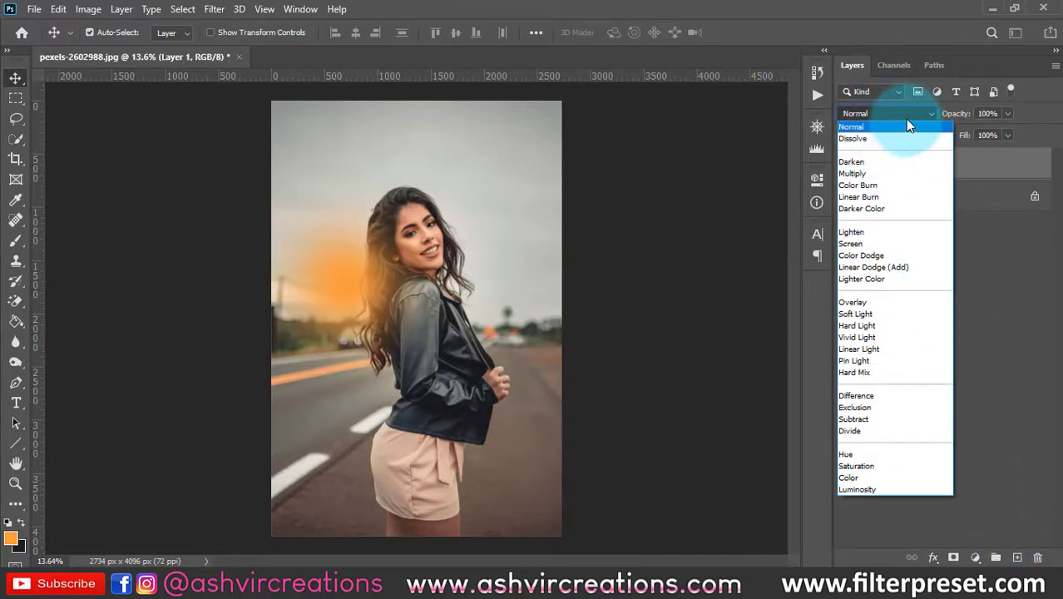
left_click(860, 138)
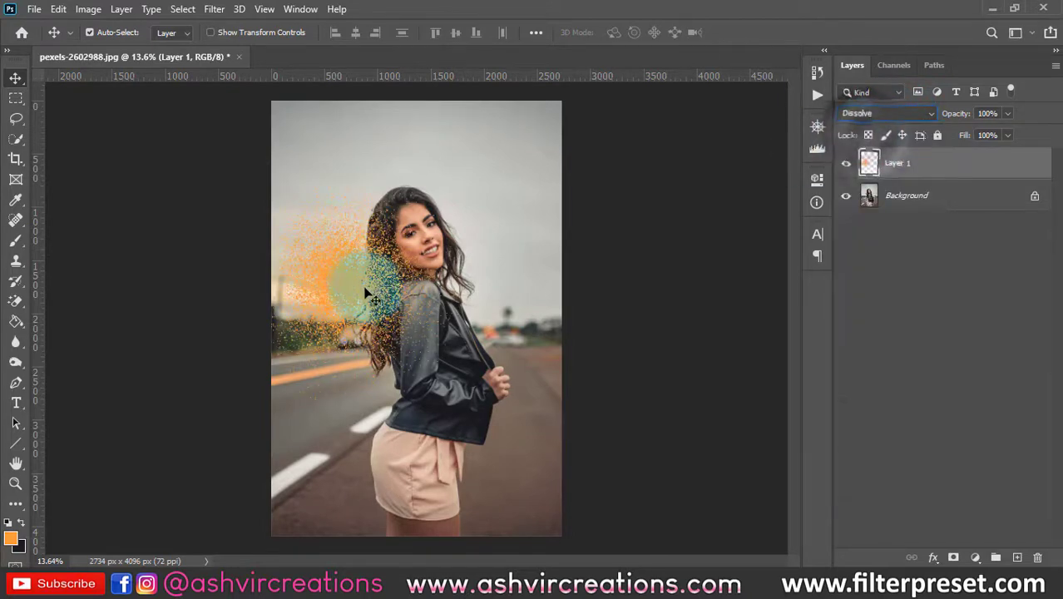
left_click_drag(366, 293, 398, 276)
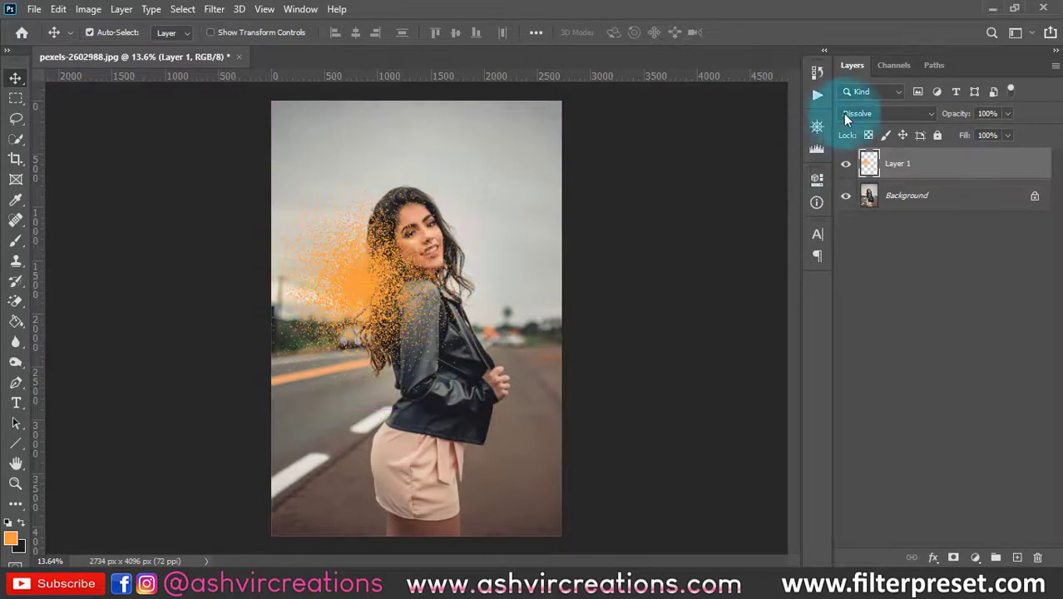
Step: Change the orange spot's layer to the Darken blending mode and move the spot up into the sky
left_click(849, 114)
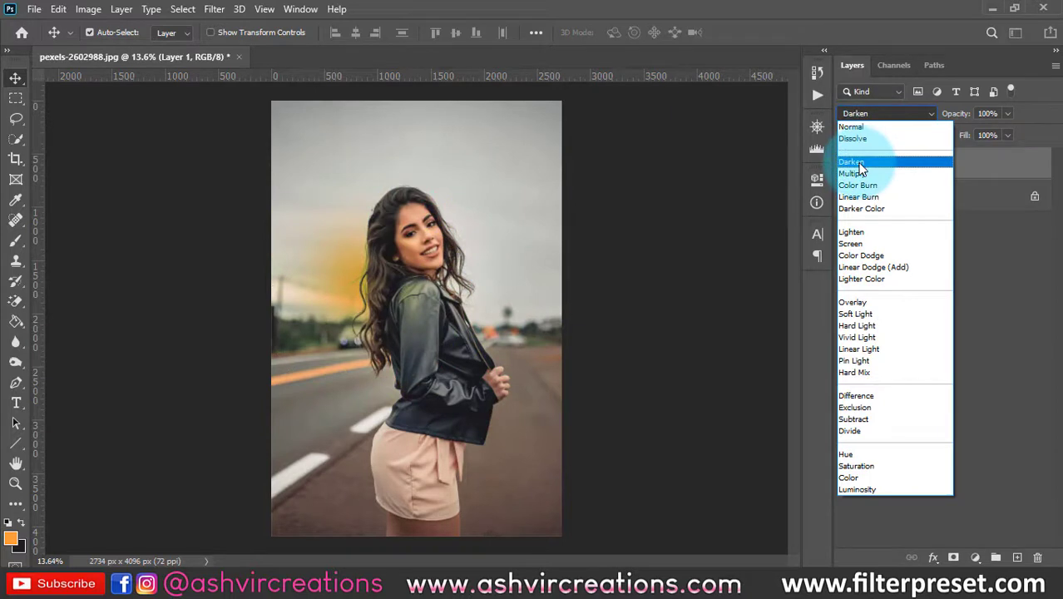
left_click(860, 166)
left_click_drag(349, 265, 331, 180)
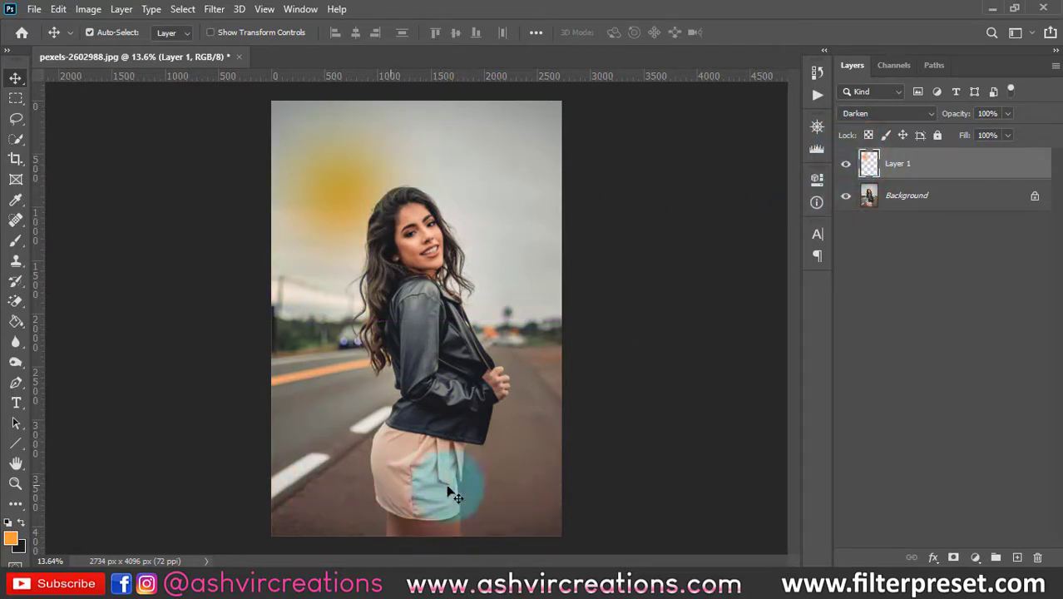
Step: Hide the orange spot's layer and dab a soft black spot over the jacket on a new layer
left_click(847, 164)
left_click(1017, 557)
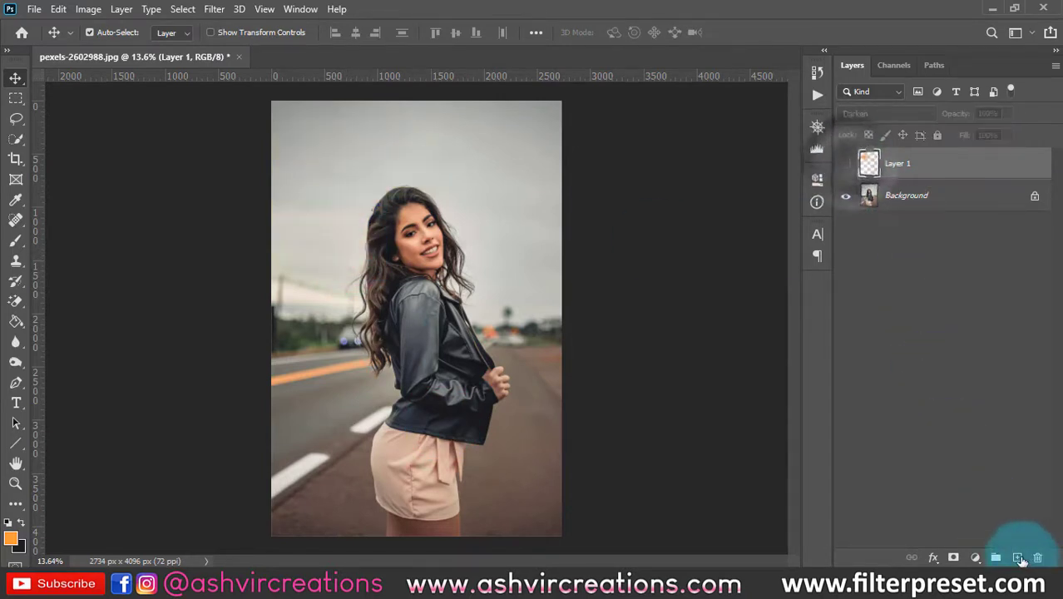
left_click(17, 241)
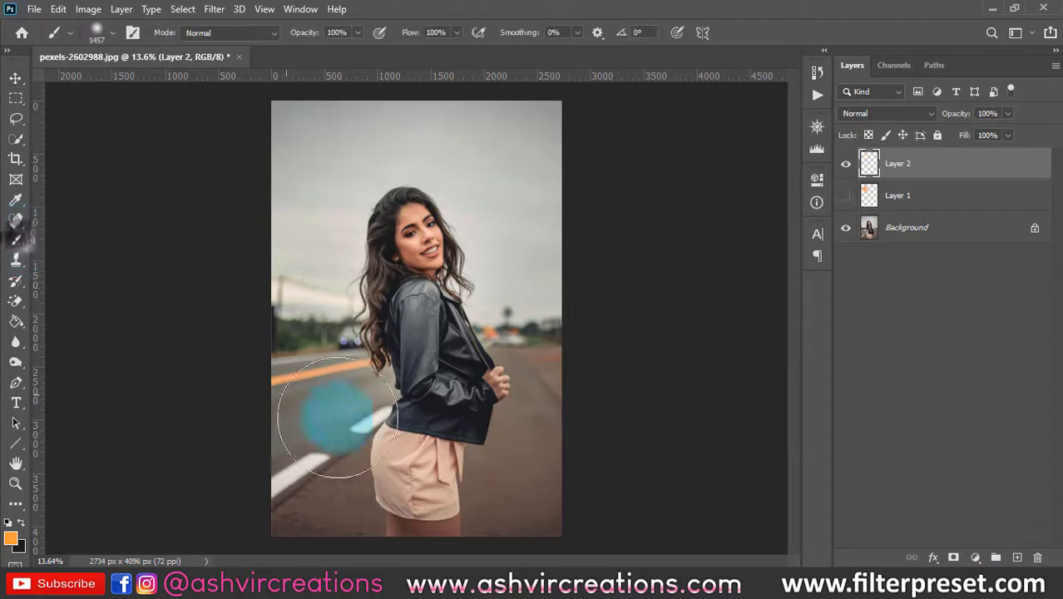
left_click(22, 523)
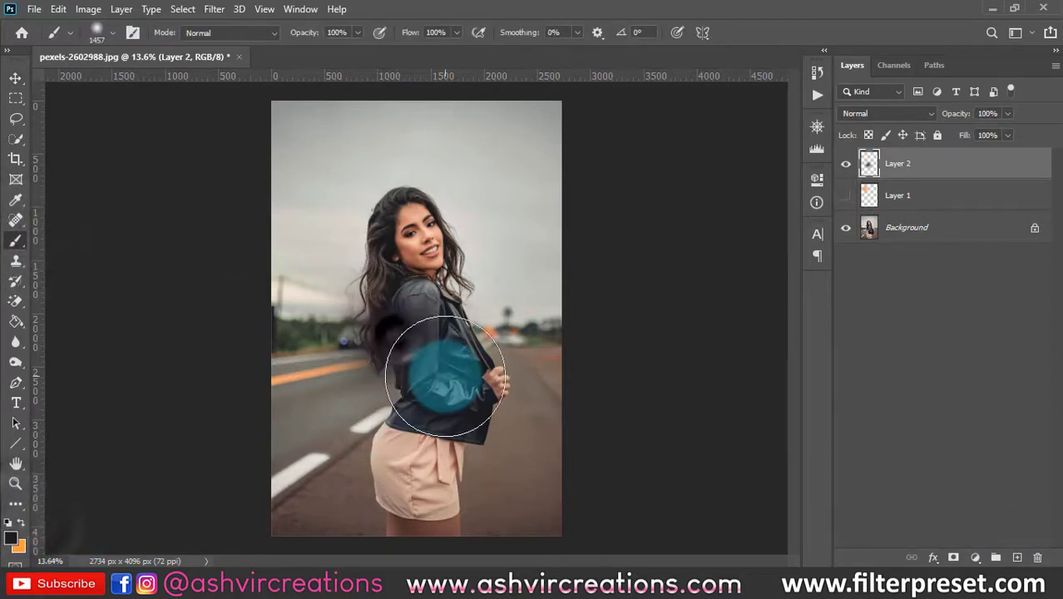
Step: Move the black spot onto the road near the photo's lower-left corner and set its layer to Darken
left_click(20, 83)
mouse_move(433, 350)
left_mouse_down()
mouse_move(351, 506)
mouse_move(324, 509)
left_mouse_up()
left_click(871, 115)
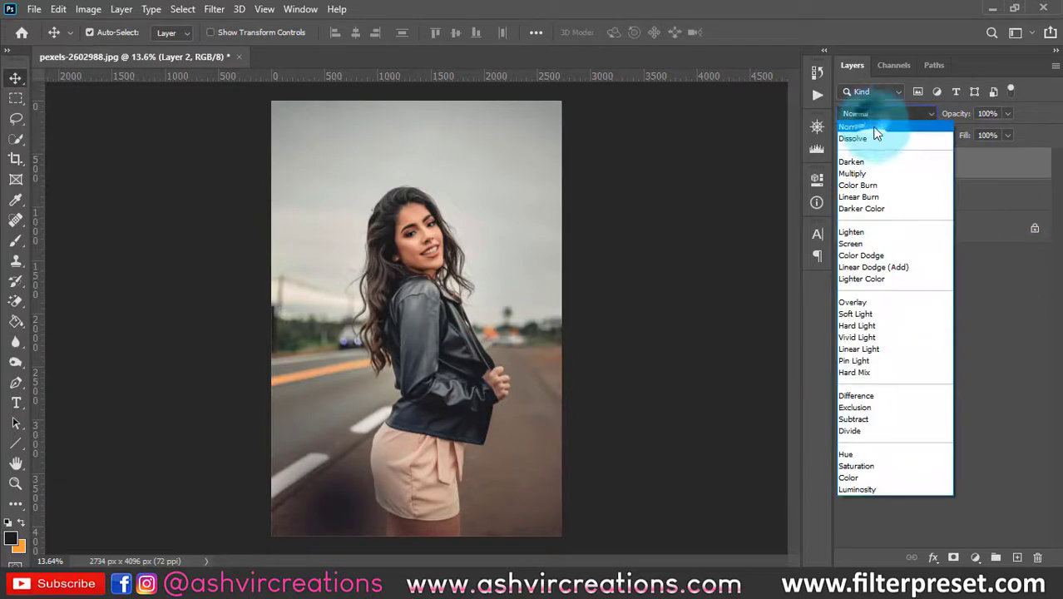
left_click(872, 163)
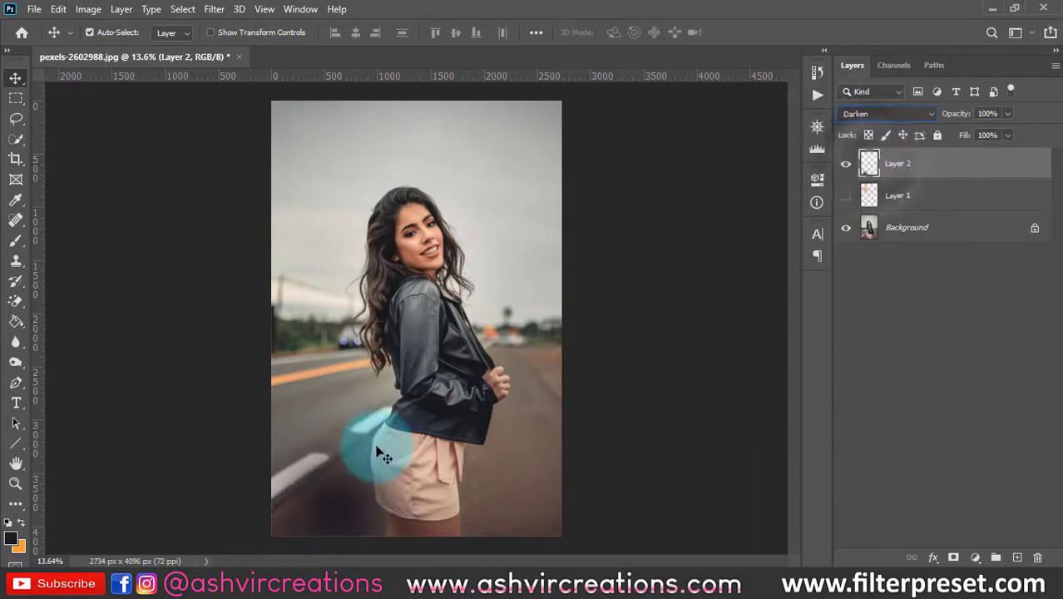
Step: Enlarge the black spot to 179.81% with Free Transform
key("ctrl+t")
left_click_drag(379, 454, 395, 521)
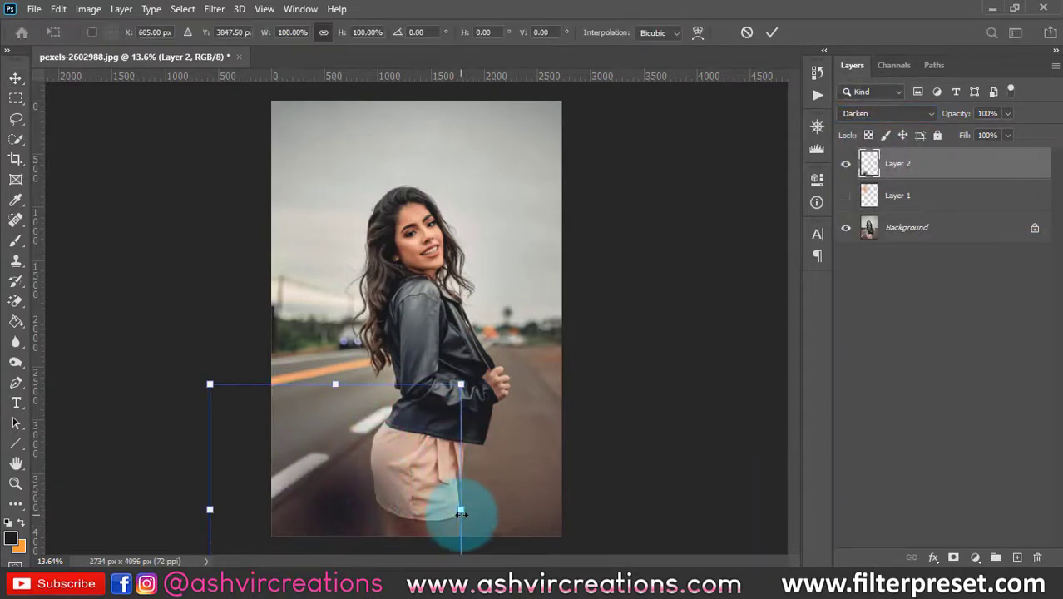
left_click_drag(461, 508, 560, 508)
Step: Set Layer 2's blending mode to Multiply and move the dark spot to the photo's lower-right corner
left_click(881, 113)
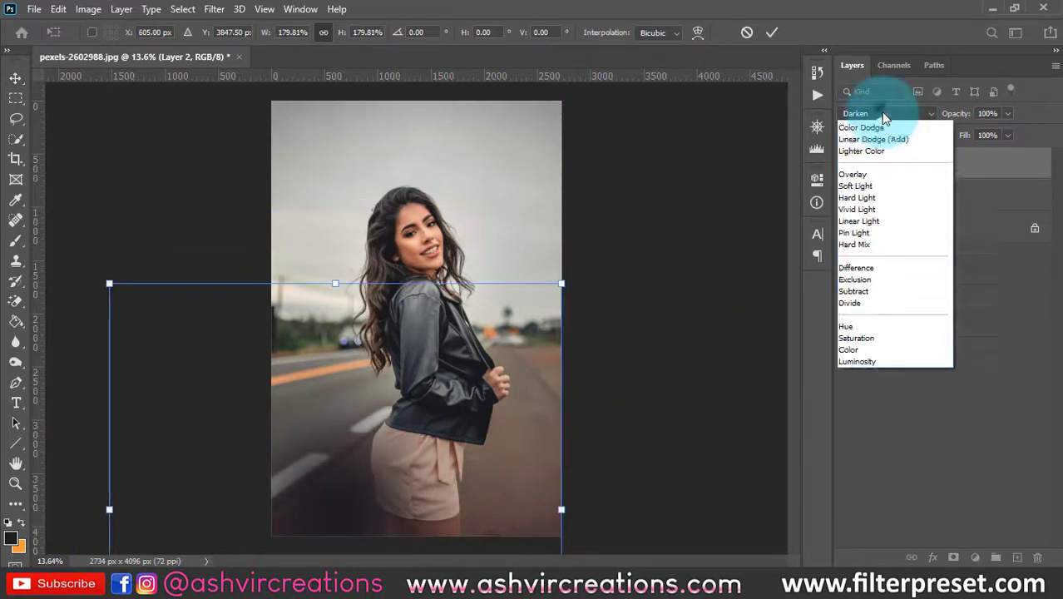
left_click(863, 171)
left_click_drag(407, 465, 653, 464)
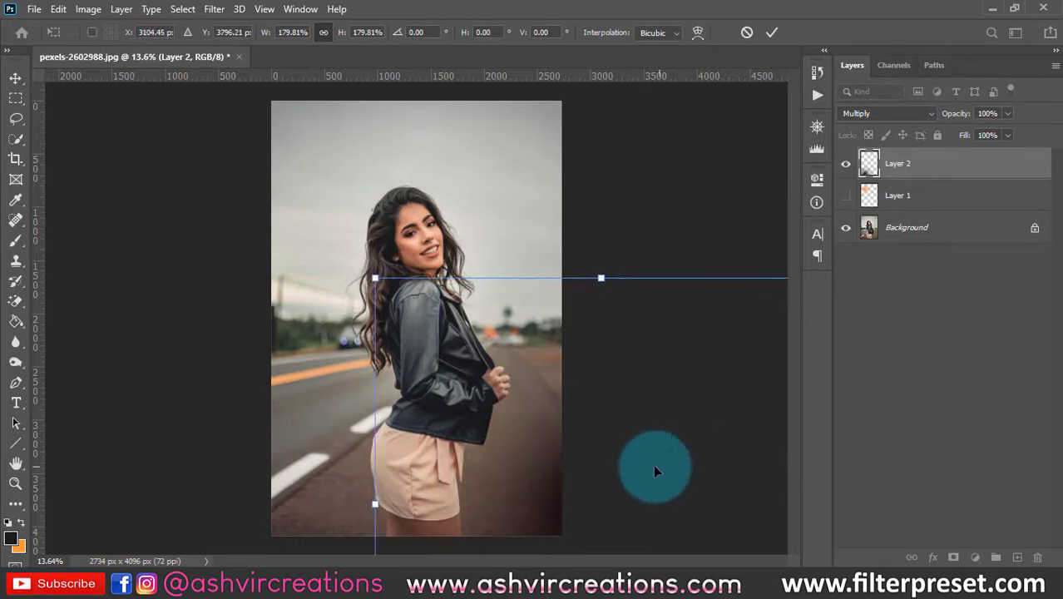
scroll(548, 451, "down", 2)
mouse_move(566, 436)
left_mouse_down()
mouse_move(537, 203)
mouse_move(596, 557)
mouse_move(572, 522)
mouse_move(580, 452)
left_mouse_up()
scroll(582, 503, "up", 2)
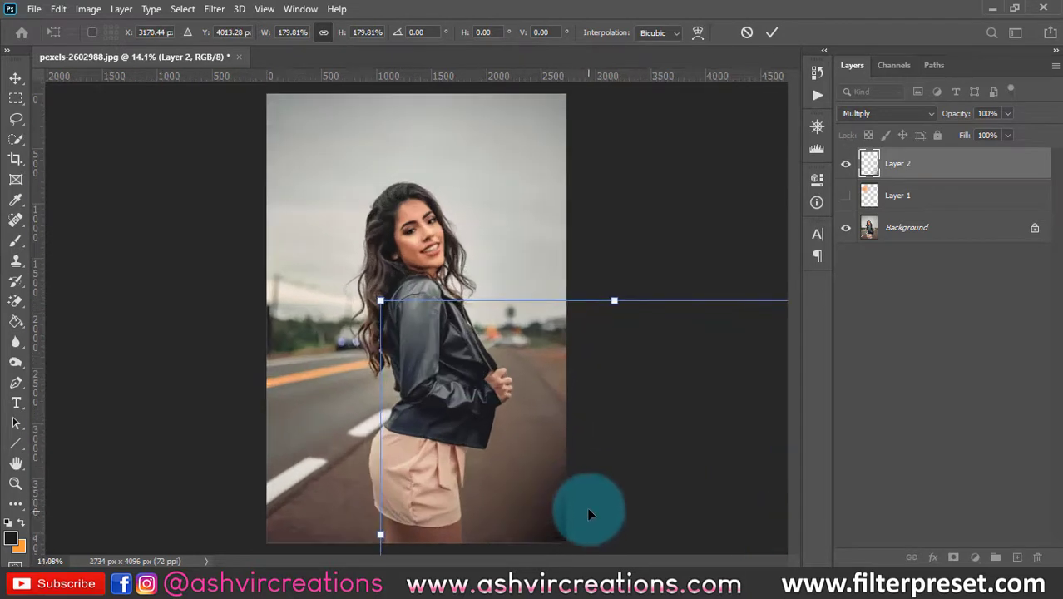
Step: Scale the dark spot to 368.97% and position it along the photo's bottom edge to form a dark fade
left_click_drag(586, 507, 512, 497)
scroll(569, 454, "down", 3)
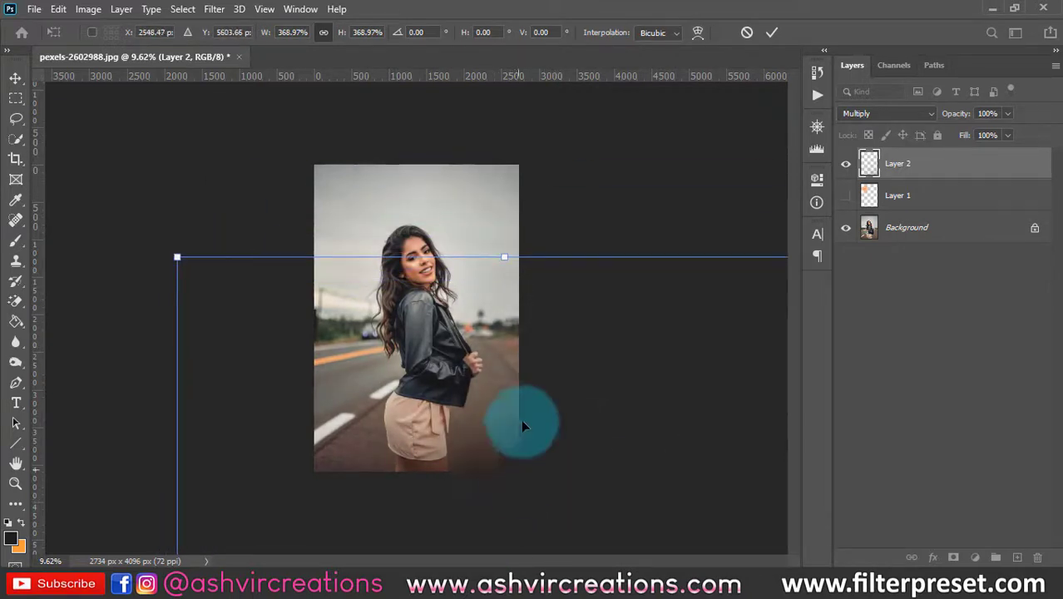
scroll(521, 420, "up", 3)
scroll(548, 446, "down", 1)
left_click_drag(548, 446, 489, 345)
scroll(531, 415, "down", 3)
key("Return")
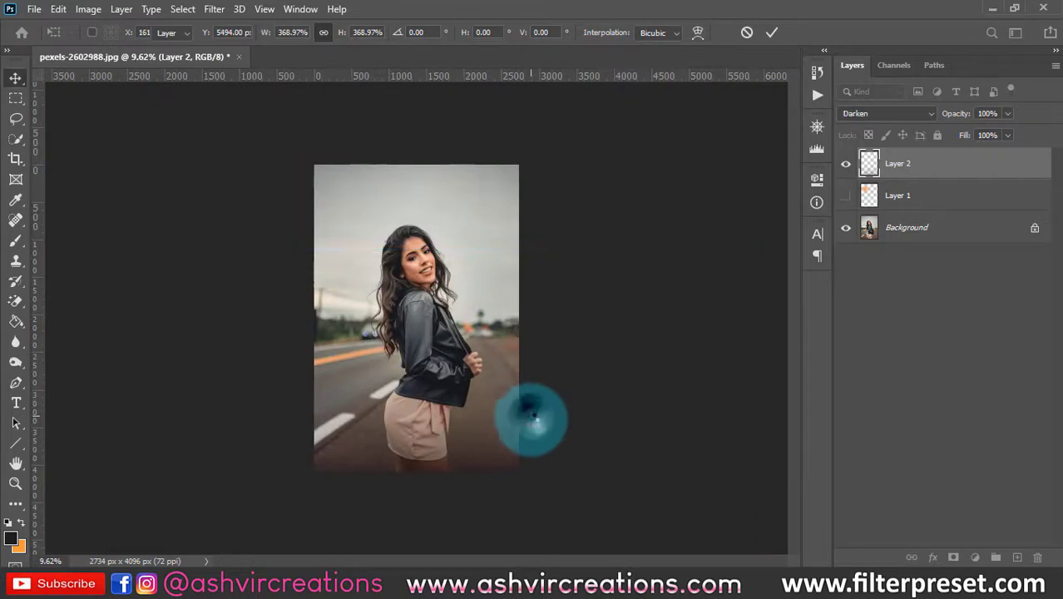
Step: Toggle Layer 2's visibility to compare the photo with and without the dark bottom fade
scroll(531, 427, "up", 1)
scroll(530, 428, "up", 1)
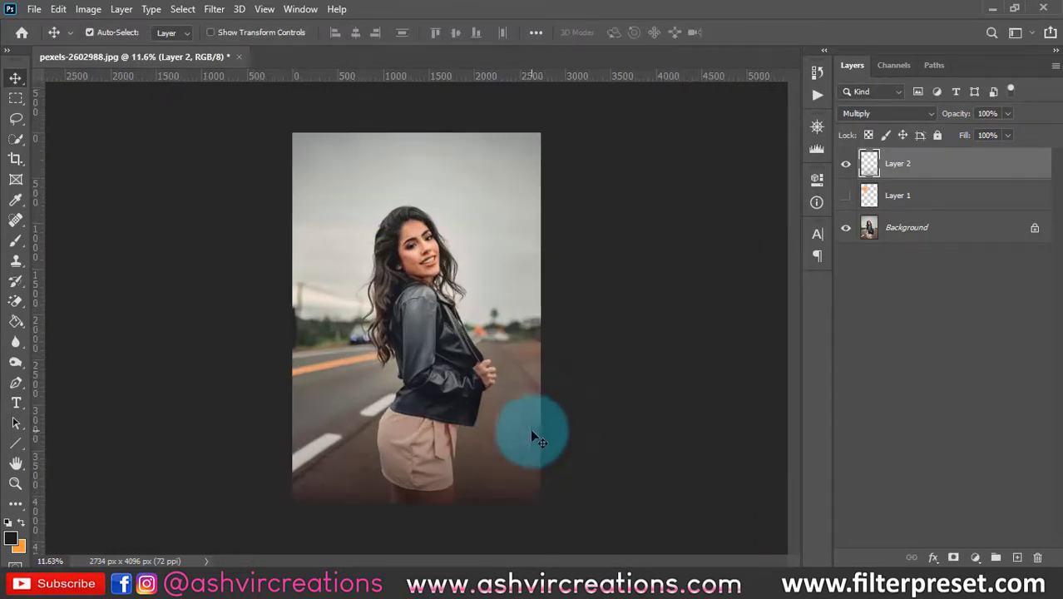
left_click(845, 164)
left_click(843, 164)
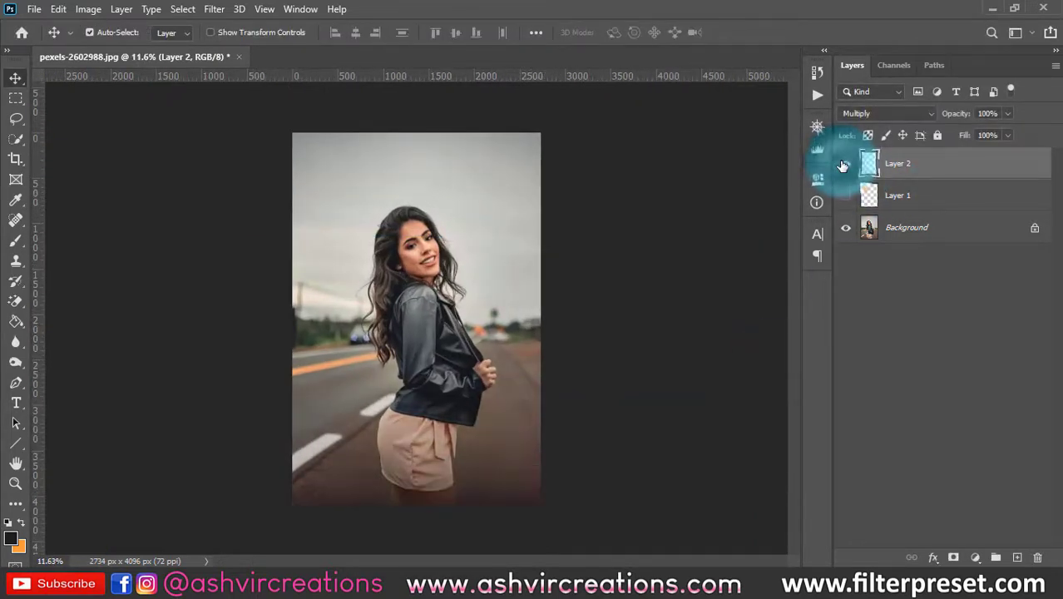
left_click(841, 164)
scroll(470, 458, "up", 2)
scroll(581, 414, "down", 1)
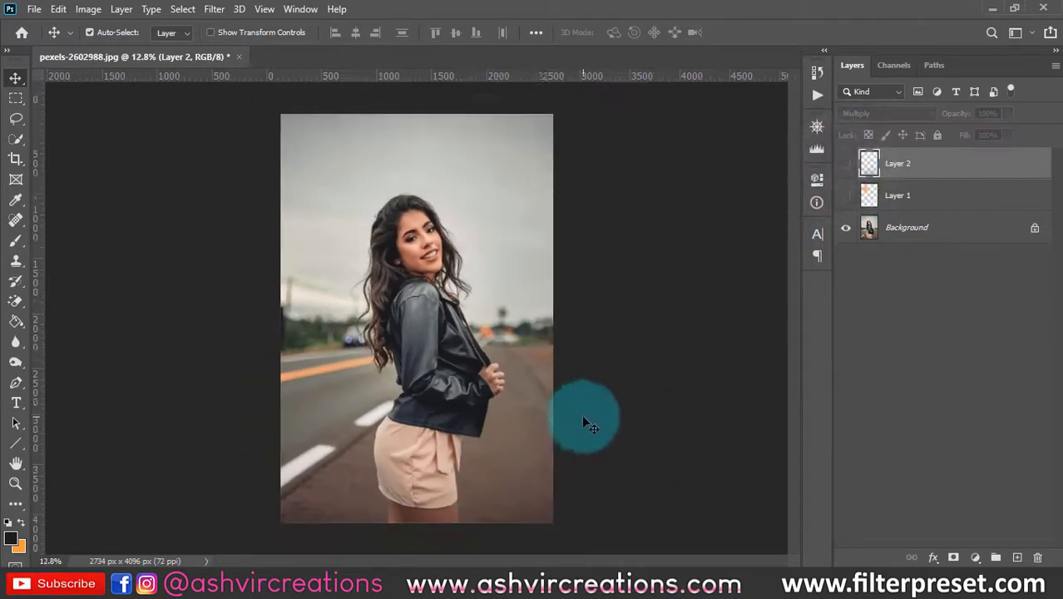
left_click(845, 165)
left_click(845, 165)
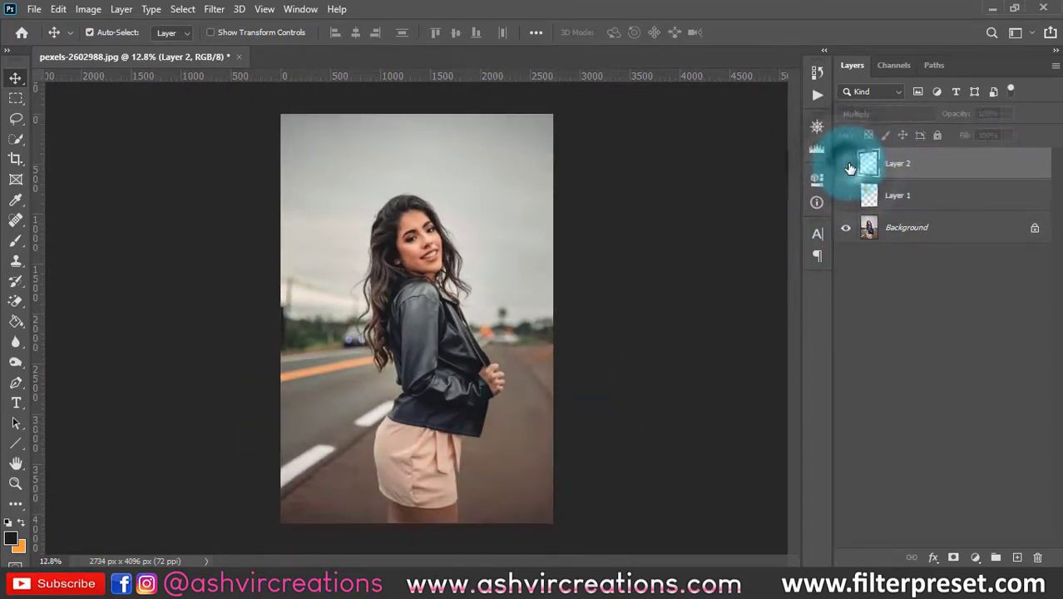
left_click(845, 165)
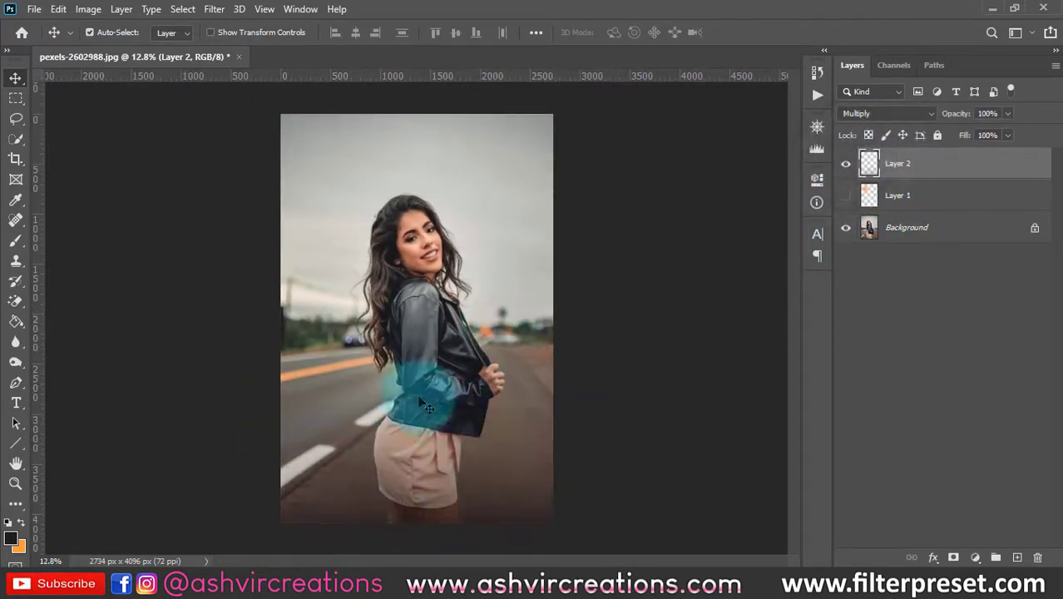
Step: Hide Layer 2, show Layer 1, and set Layer 1's blending mode to Color Burn
left_click(845, 164)
left_click(845, 196)
left_click(869, 196)
left_click(862, 113)
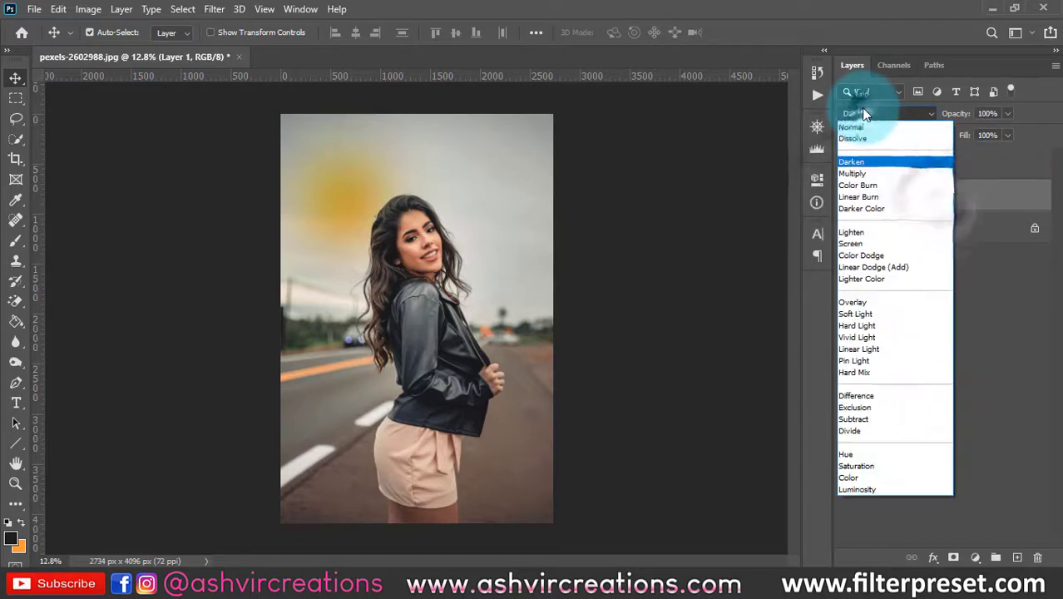
left_click(863, 185)
Step: Move the orange spot onto the leather jacket and shift its hue to -100 with Hue/Saturation
mouse_move(348, 208)
left_mouse_down()
mouse_move(448, 426)
mouse_move(390, 445)
mouse_move(330, 435)
mouse_move(415, 342)
mouse_move(443, 361)
mouse_move(443, 329)
left_mouse_up()
scroll(439, 337, "up", 3)
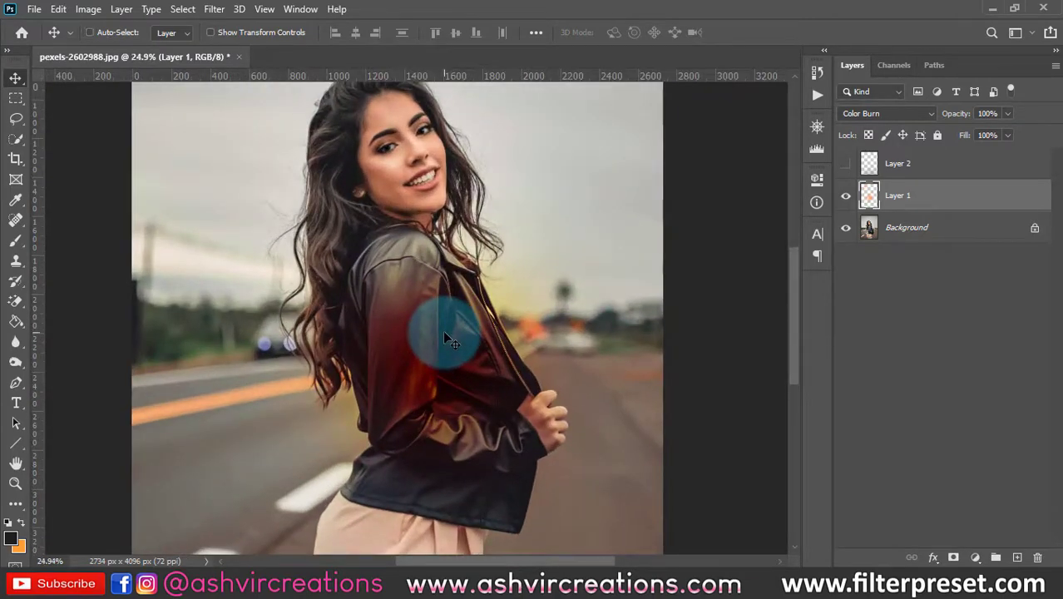
key("ctrl+u")
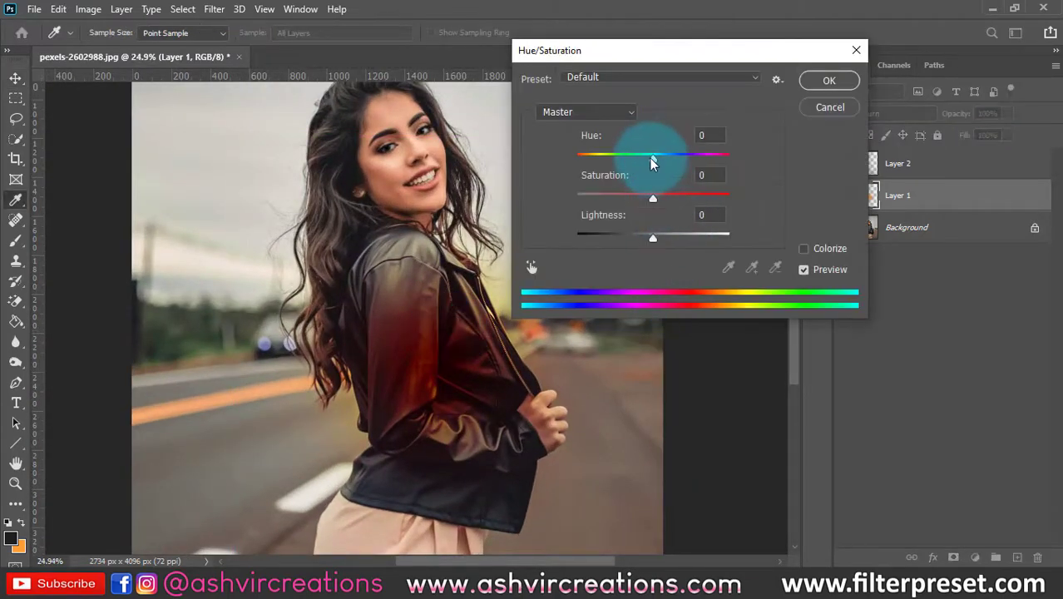
left_click_drag(652, 163, 603, 160)
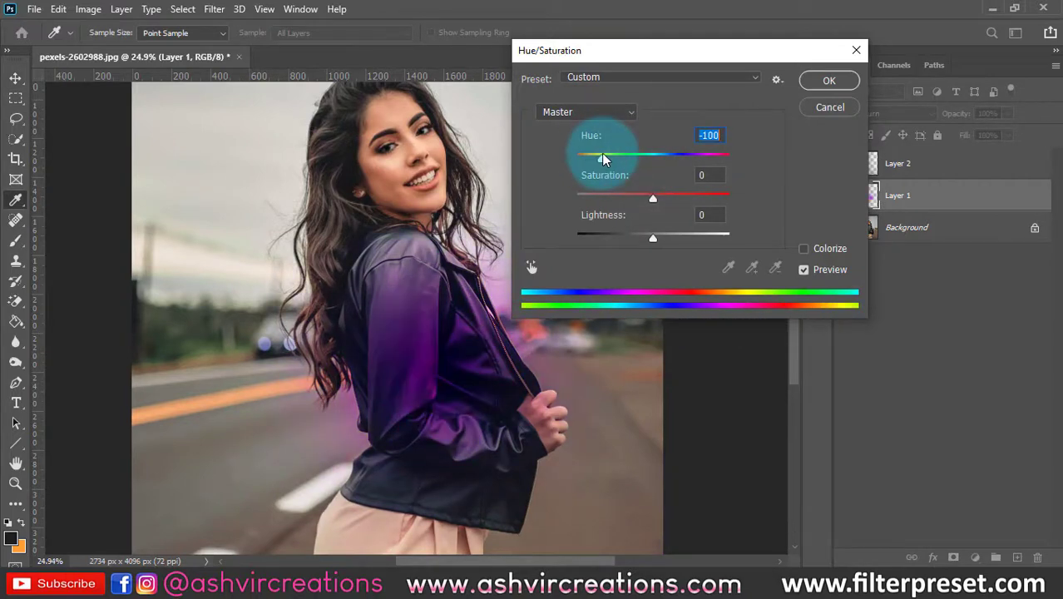
left_click(829, 80)
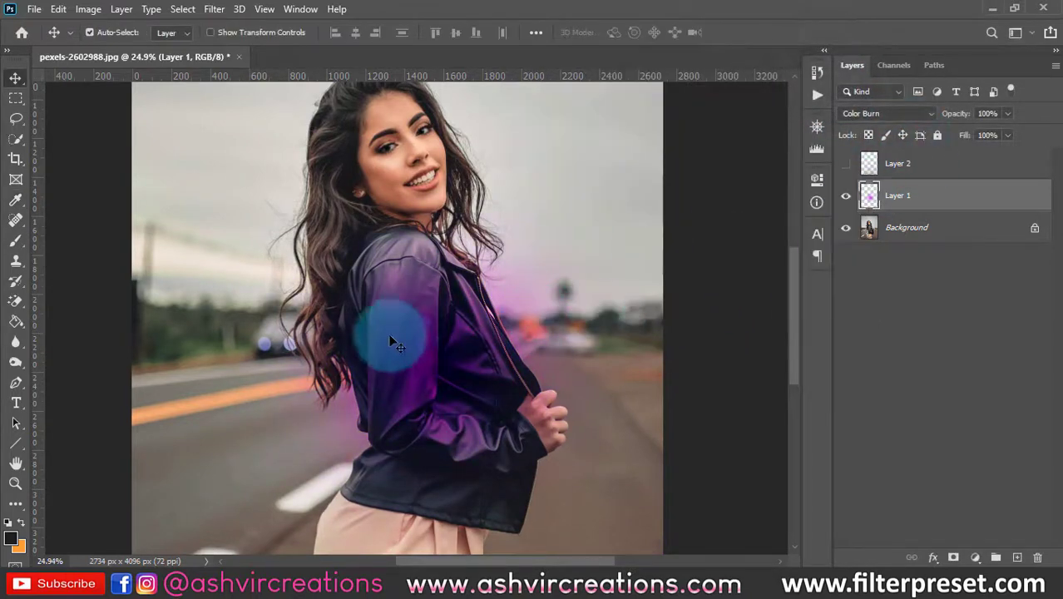
Step: Reposition the purple spot over the jacket and adjust it with Free Transform
left_click_drag(391, 341, 463, 385)
key("ctrl+t")
scroll(466, 391, "down", 2)
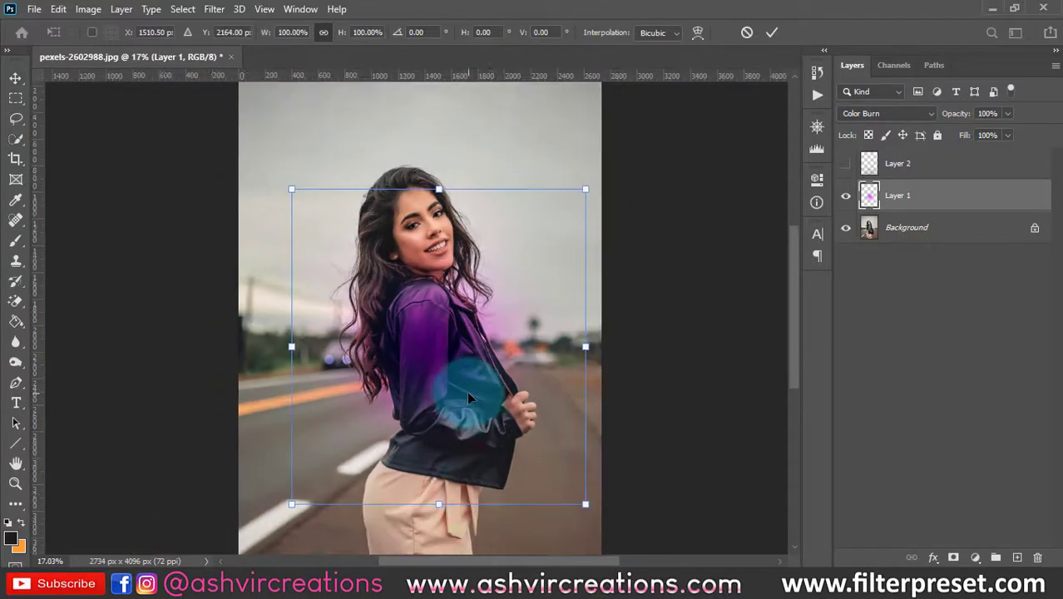
left_click_drag(438, 503, 477, 407)
double_click(491, 402)
Step: Apply the transform to the purple spot and lower Layer 1's fill to 40%
left_click(983, 133)
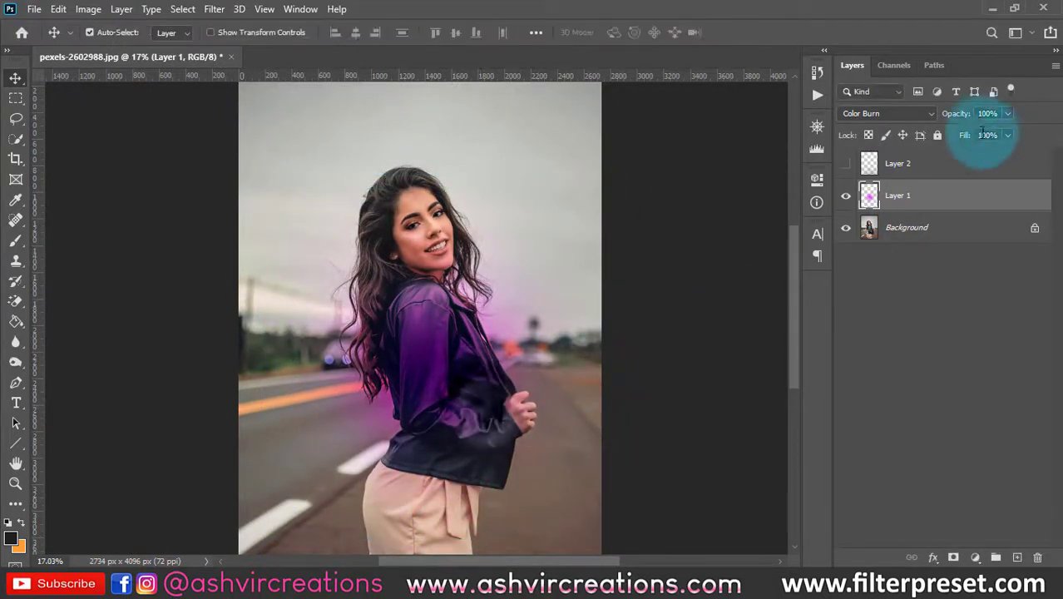
scroll(503, 237, "up", 1)
left_click(971, 134)
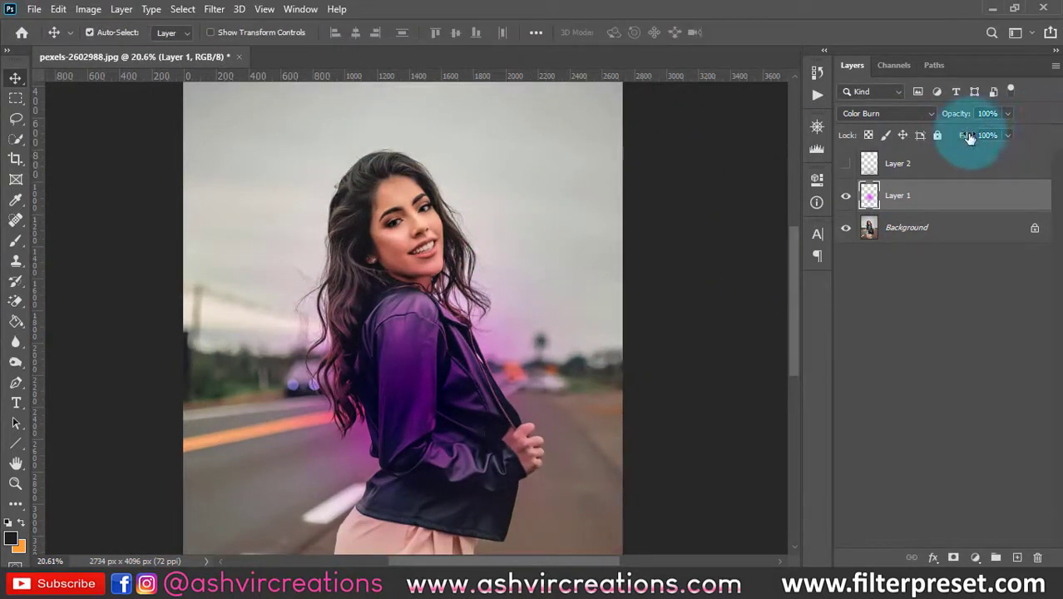
left_click_drag(967, 138, 923, 137)
Step: Move the purple spot around over the leather jacket to inspect the Color Burn tint up close
left_click_drag(444, 378, 513, 367)
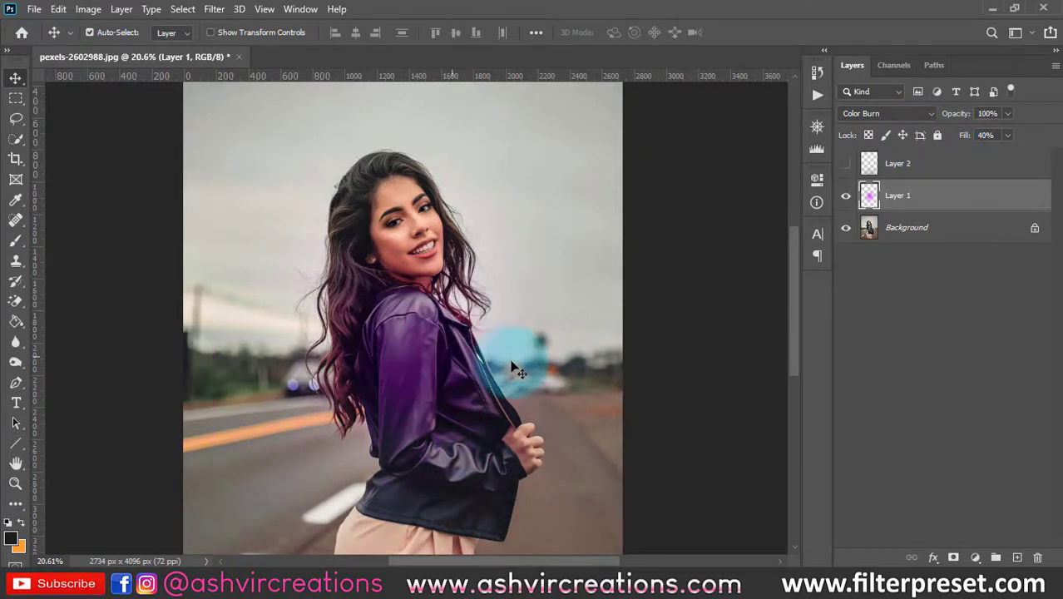
scroll(501, 377, "up", 2, "alt")
scroll(498, 273, "down", 3)
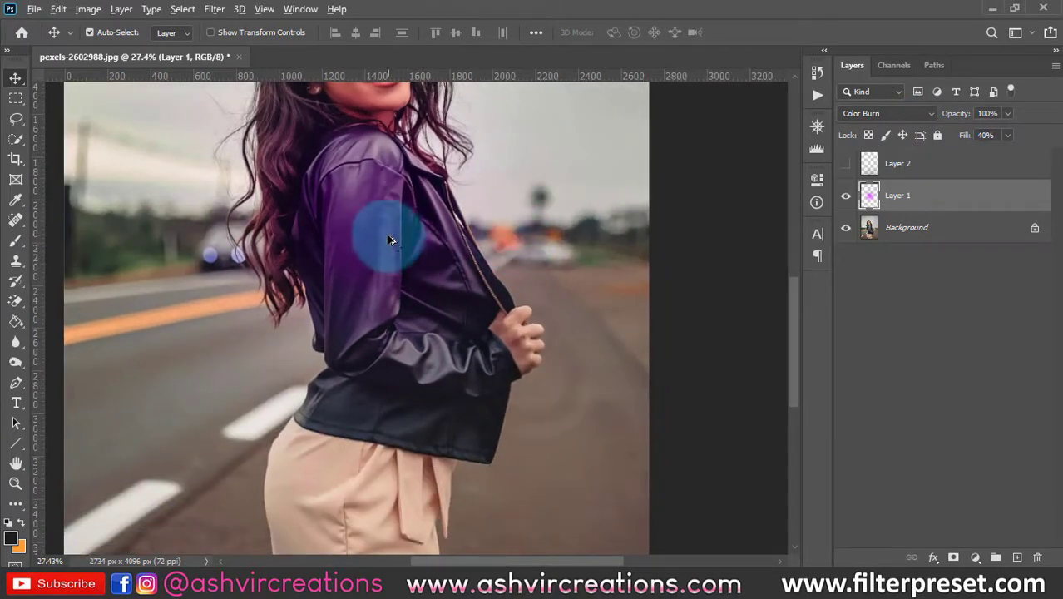
left_click_drag(395, 248, 456, 204)
scroll(404, 230, "down", 1, "alt")
left_click_drag(457, 203, 425, 354)
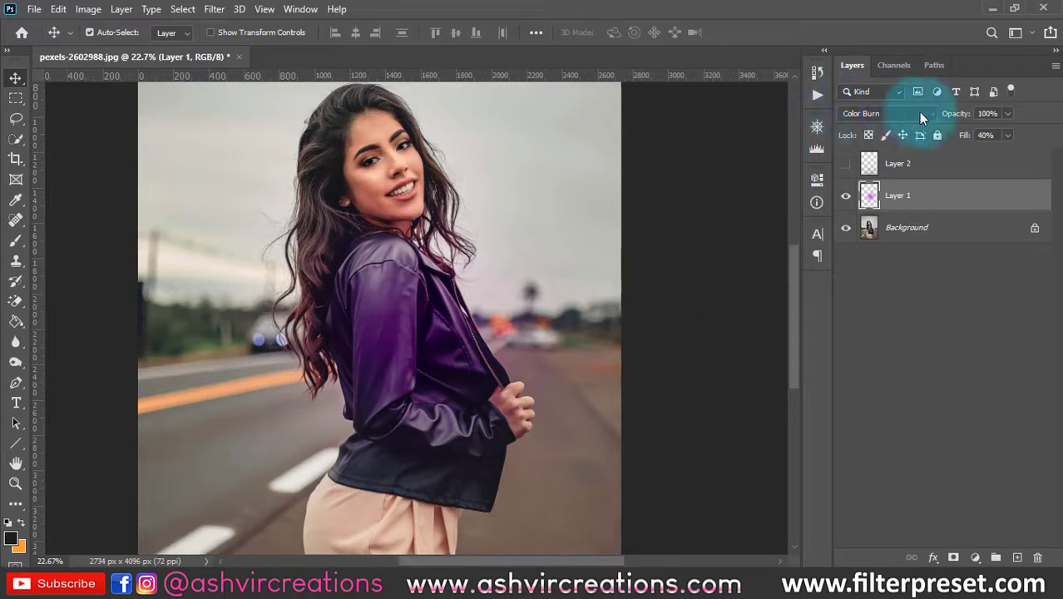
Step: Lower Layer 1's opacity to 87% and fill to 35%, and compare the jacket with and without the tint
left_click_drag(943, 113, 961, 135)
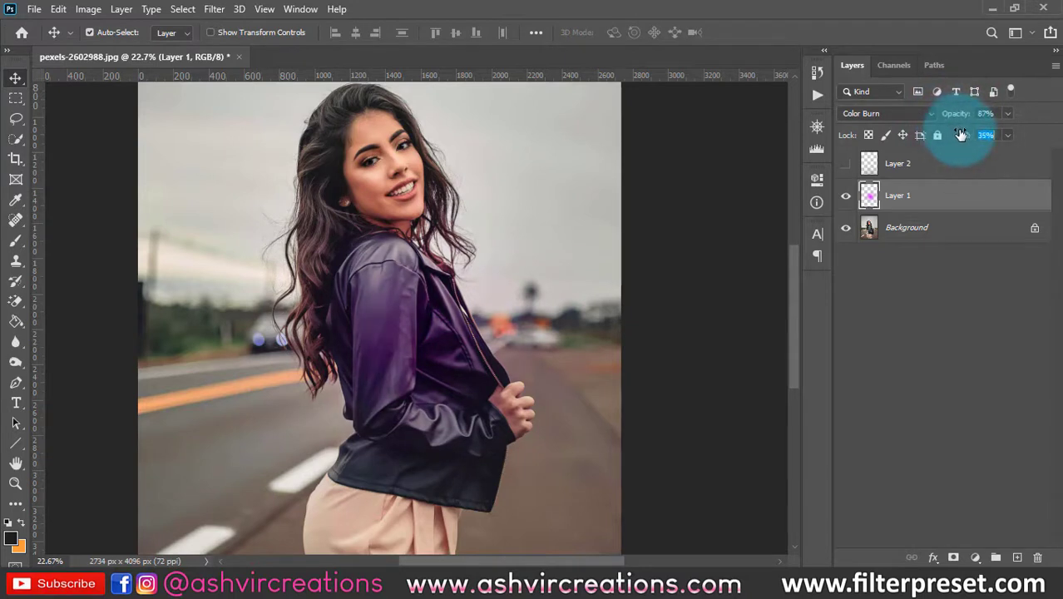
left_click(845, 195)
left_click(846, 194)
left_click_drag(430, 324, 427, 356)
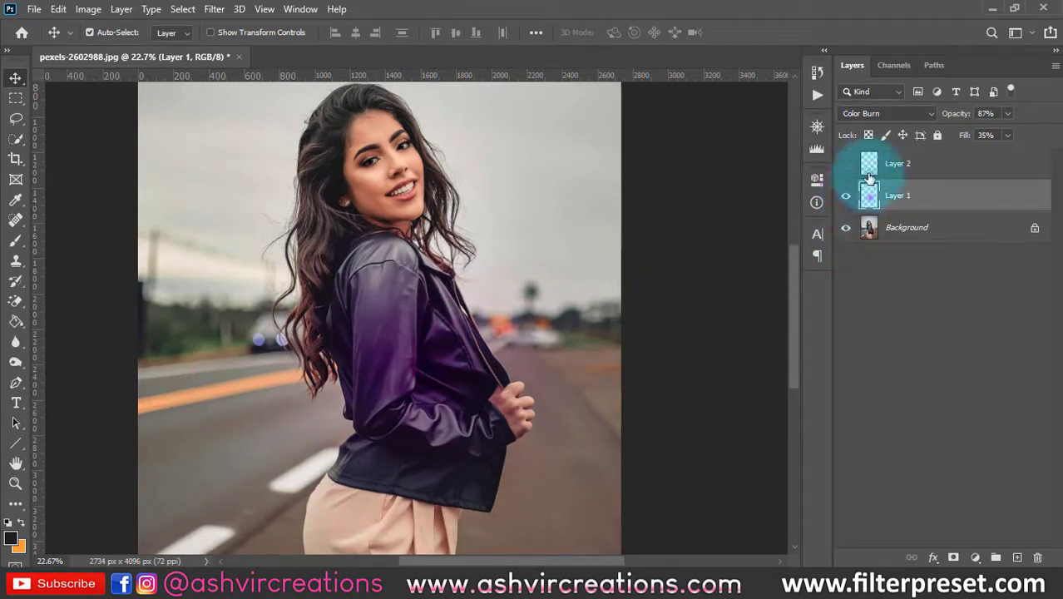
Step: Set Layer 1's blending mode to Linear Burn and move the spot across the hair and back onto the jacket
left_click(866, 118)
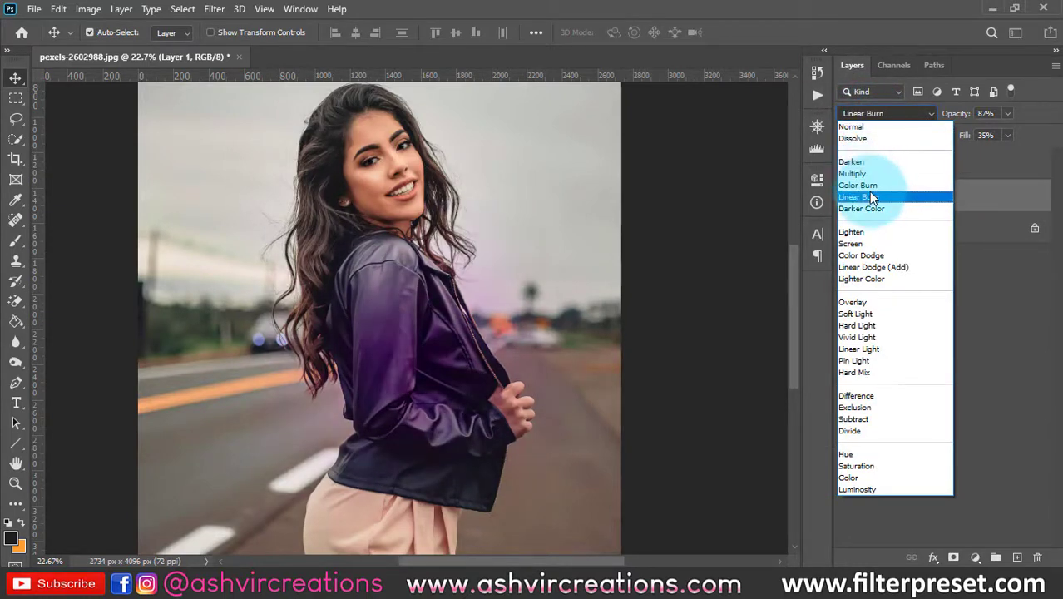
left_click(868, 197)
mouse_move(963, 135)
left_mouse_down()
mouse_move(1053, 147)
mouse_move(997, 142)
left_mouse_up()
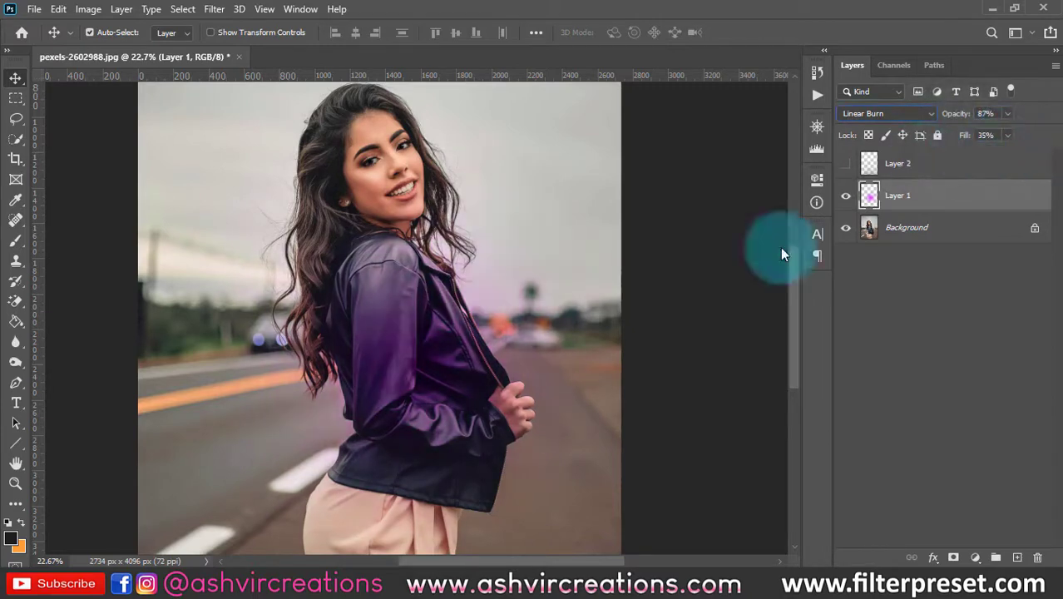
left_click_drag(413, 339, 391, 227)
left_click_drag(525, 214, 332, 287)
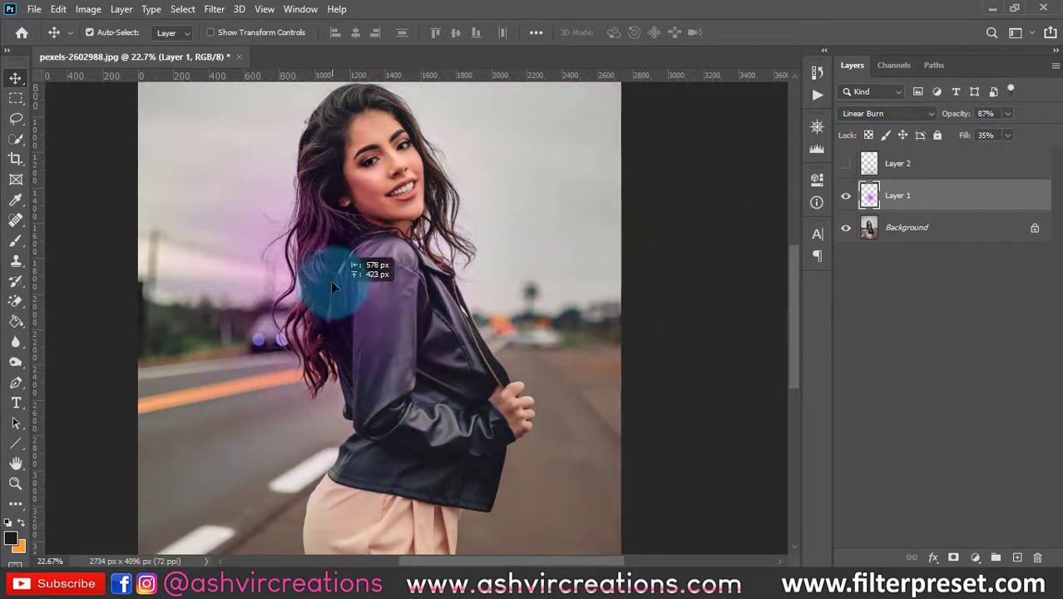
left_click_drag(372, 321, 416, 365)
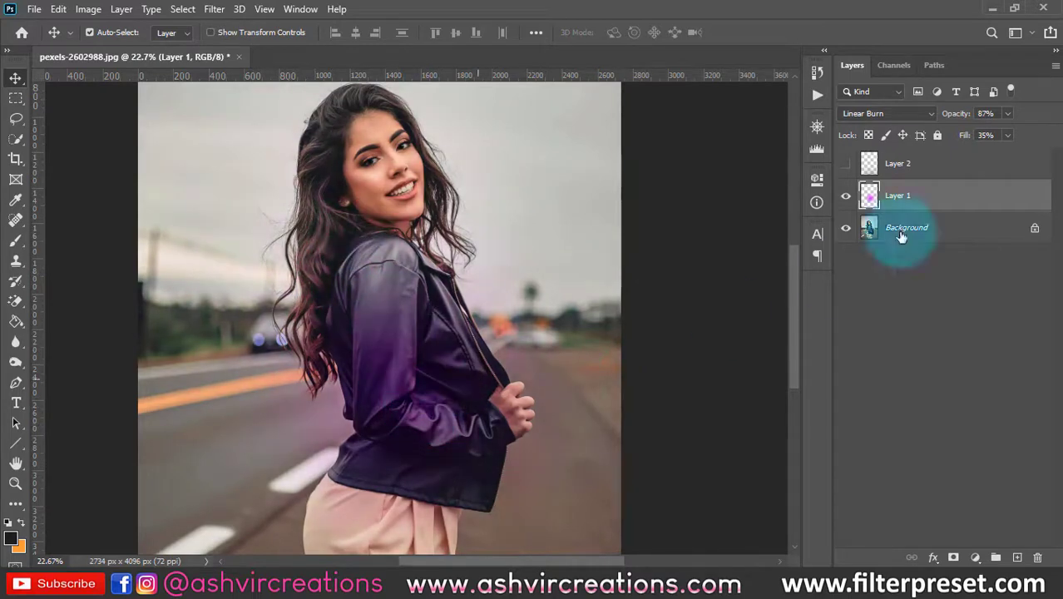
Step: Set Layer 1's blending mode to Darker Color, with opacity 96% and fill 100%
left_click(906, 114)
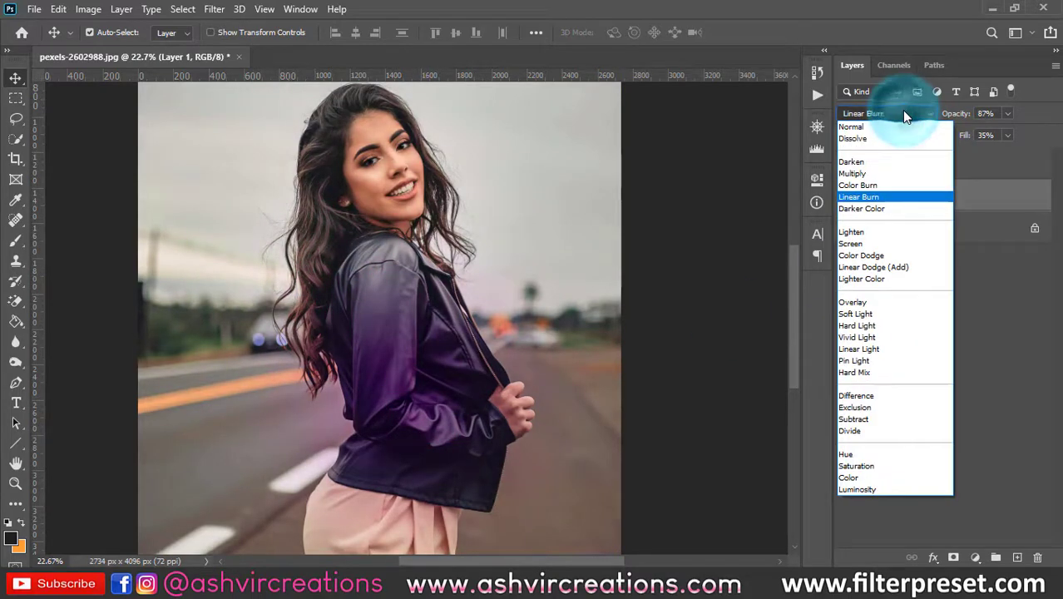
left_click(872, 206)
left_click_drag(956, 113, 1050, 108)
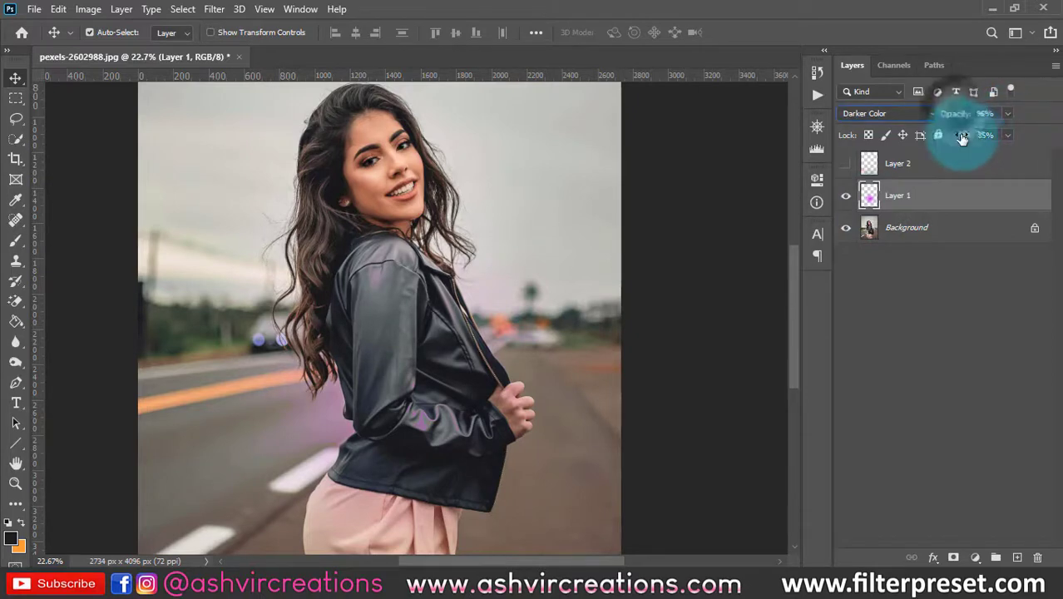
left_click_drag(963, 135, 1055, 158)
Step: Move the purple spot down from the jacket onto the woman's skirt
left_click_drag(407, 400, 420, 440)
scroll(325, 415, "down", 2)
scroll(324, 416, "down", 2)
scroll(420, 440, "up", 4)
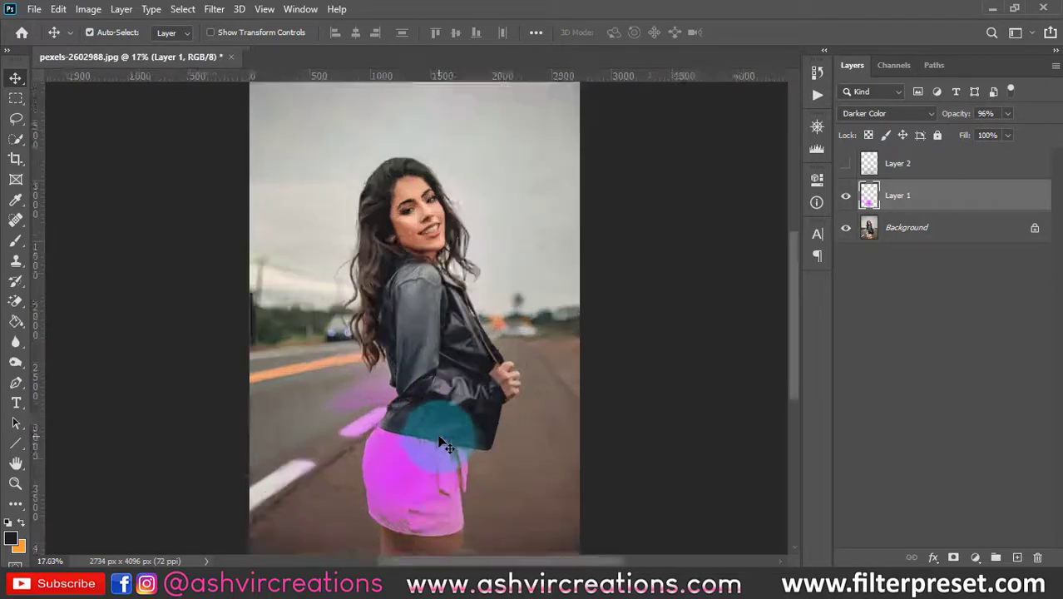
left_click_drag(431, 496, 432, 426)
scroll(516, 283, "down", 3)
Step: Set Layer 1's blending mode to Lighten and move the spot into the sky beside the woman's head
left_click(912, 185)
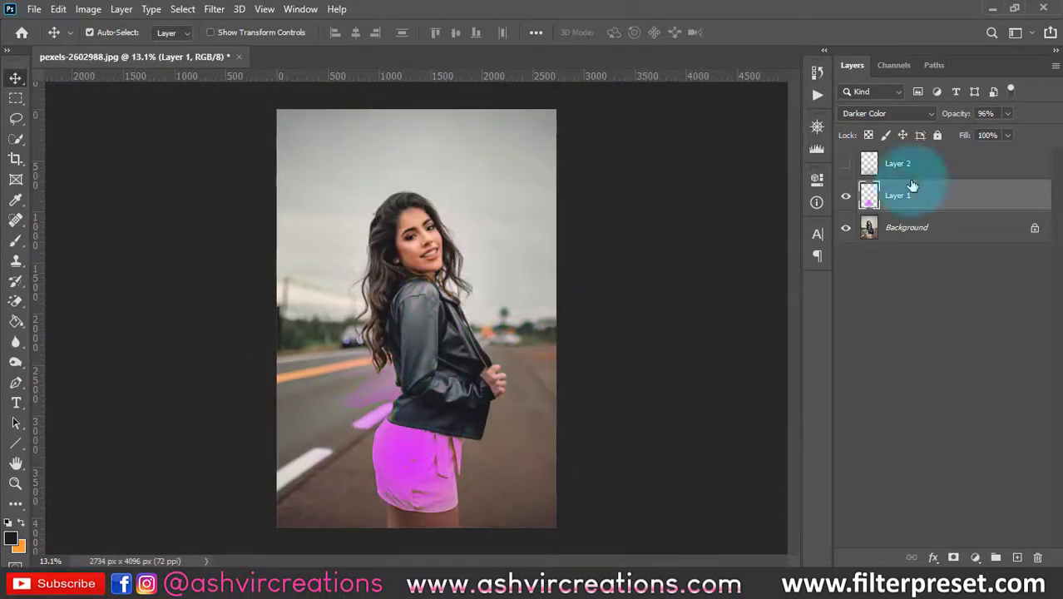
left_click(859, 117)
left_click(857, 230)
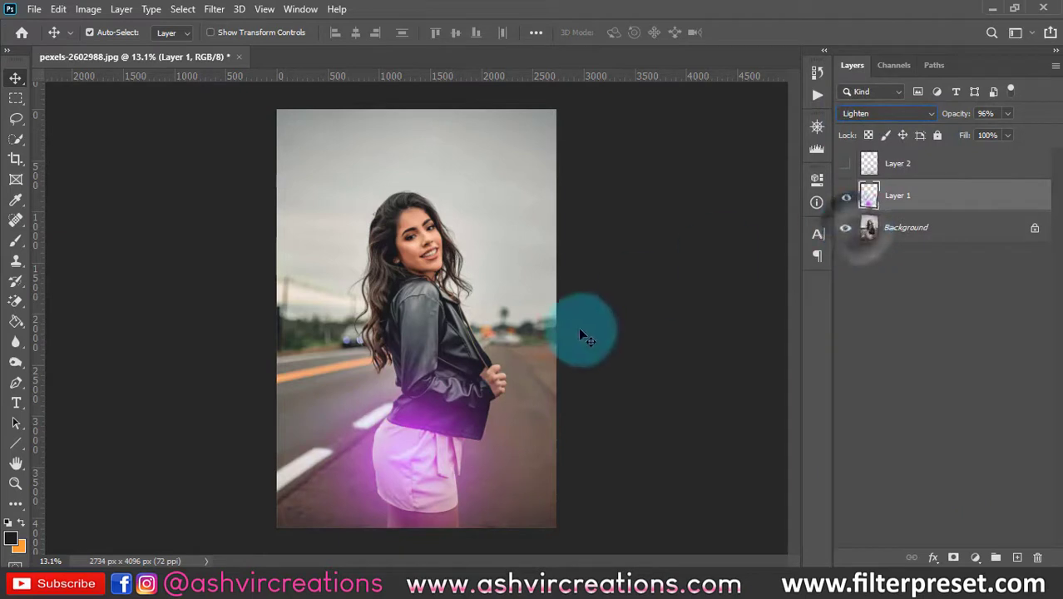
left_click_drag(415, 482, 303, 236)
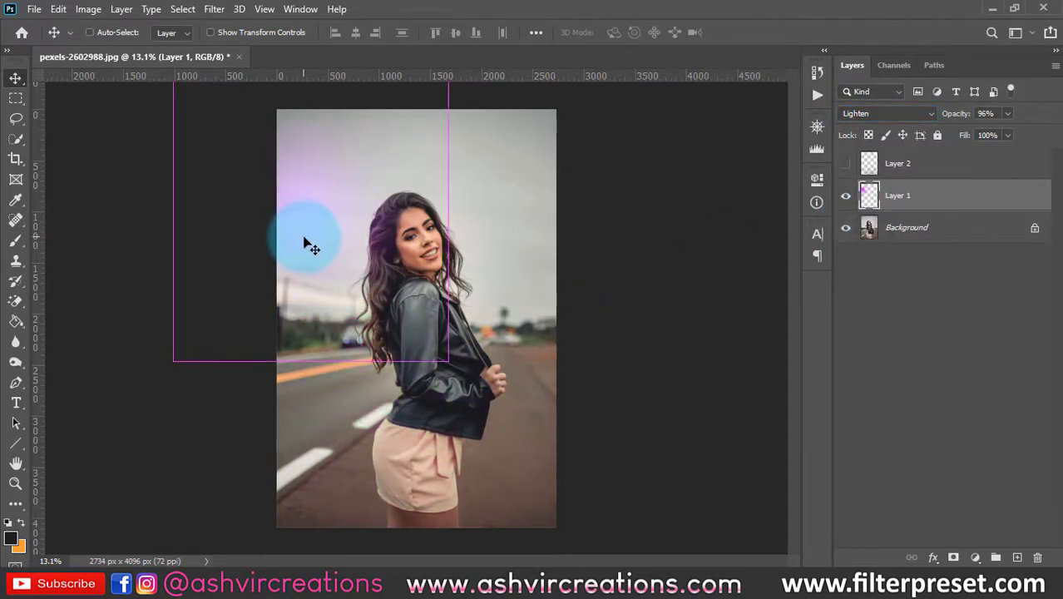
Step: Recolor the spot yellow with Hue/Saturation at hue +125 and saturation +30, and move it over the woman's face and shoulder
key("ctrl+u")
left_click_drag(642, 163, 713, 166)
left_click(653, 198)
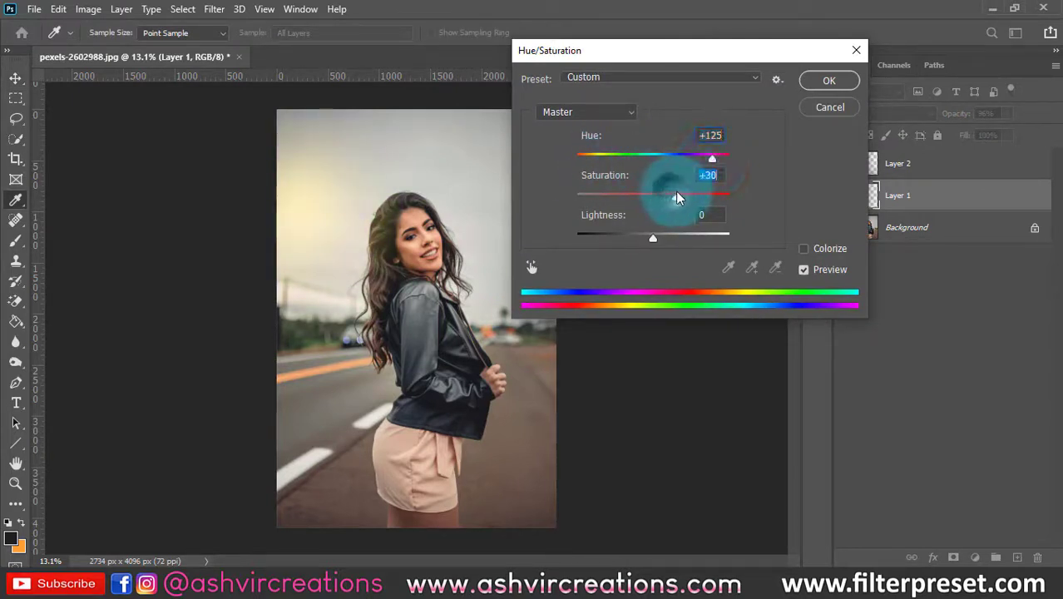
left_click(829, 81)
left_click_drag(337, 233, 409, 281)
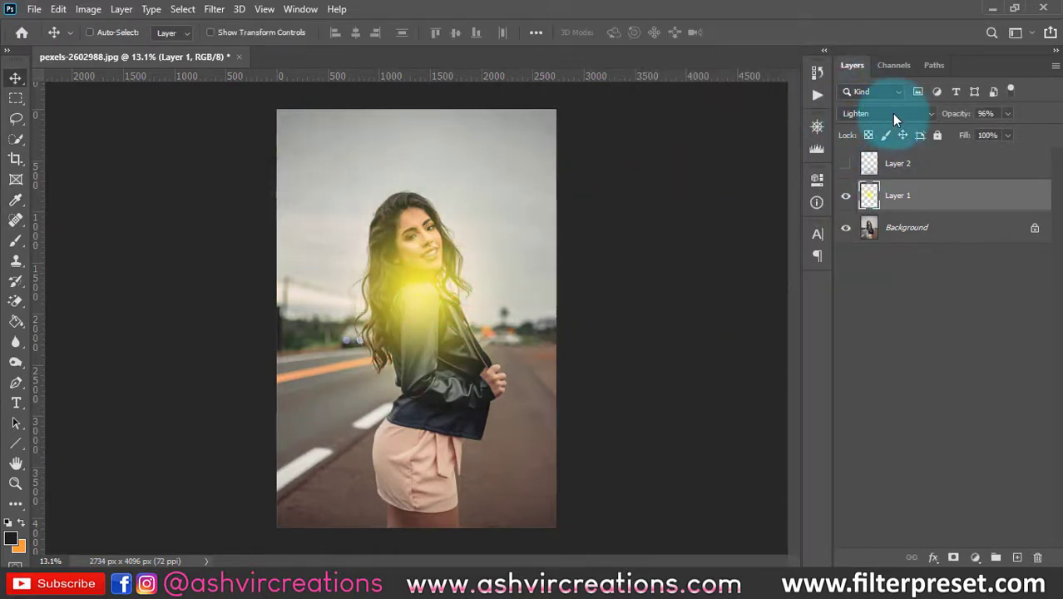
Step: Shift the yellow spot toward orange with Hue/Saturation, using a hue of -18
key("ctrl+u")
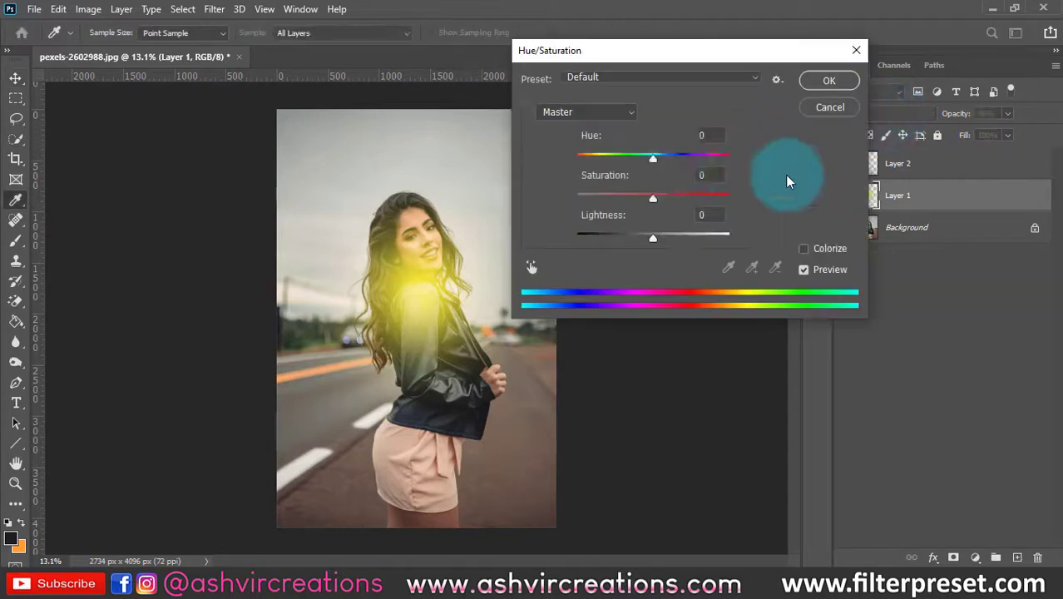
left_click_drag(651, 158, 642, 162)
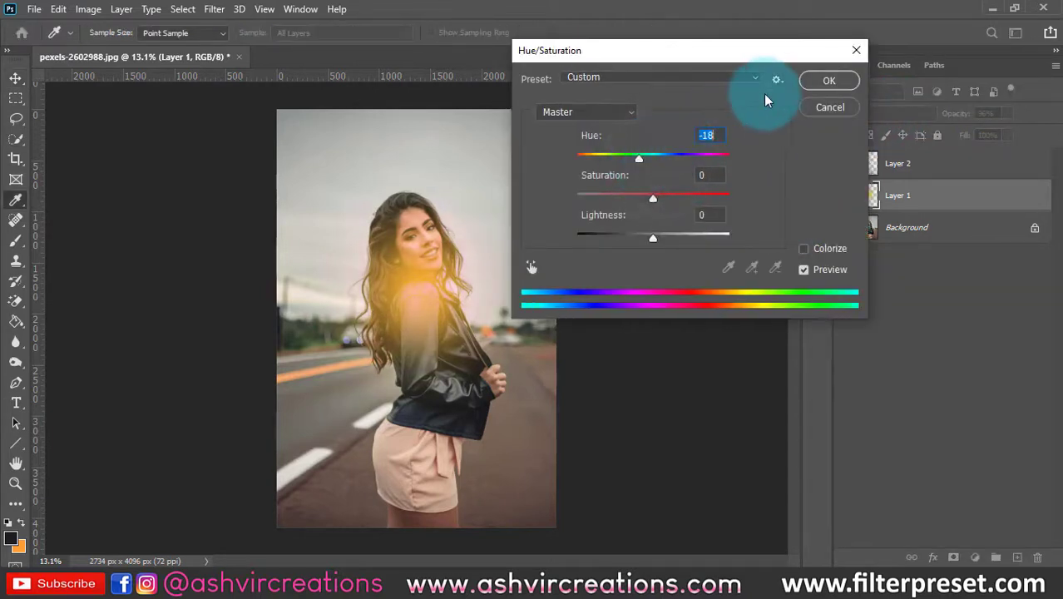
left_click(829, 81)
Step: Move the orange spot to the sky at the photo's left edge and enlarge it with Free Transform
left_click_drag(434, 293, 389, 198)
key("ctrl+t")
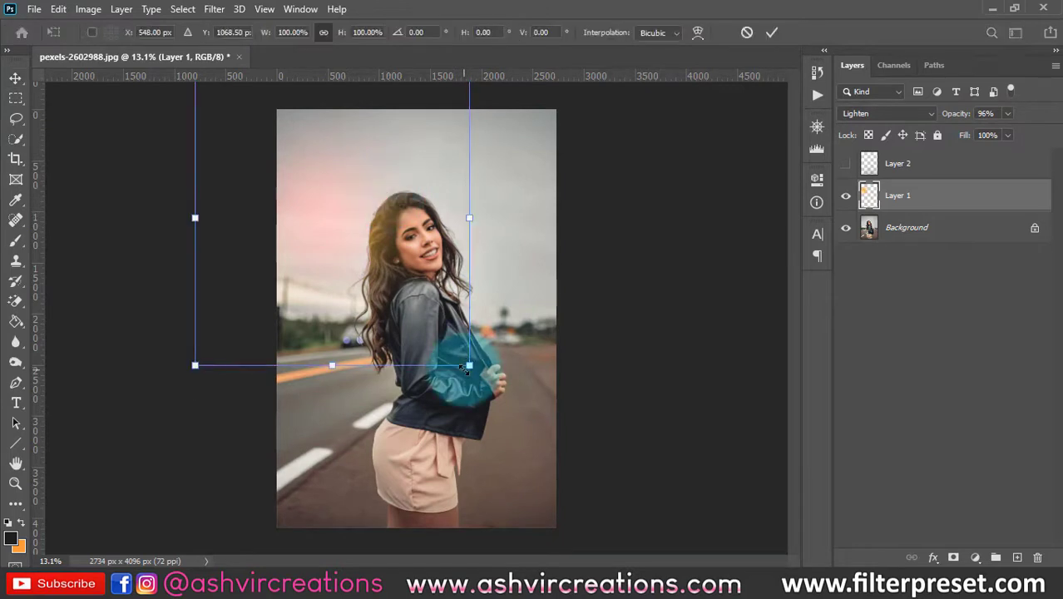
left_click_drag(468, 211, 662, 426)
left_click_drag(499, 283, 391, 256)
key("Return")
Step: Toggle Layer 1's visibility to compare the photo with and without the Lighten glow
scroll(387, 249, "up", 2)
scroll(383, 246, "down", 2)
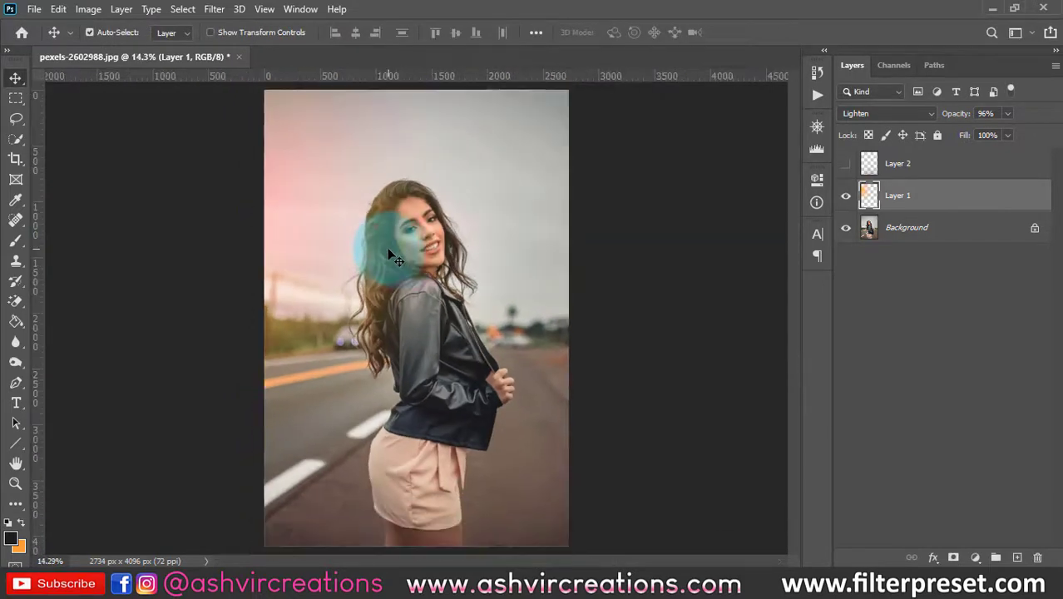
left_click(848, 196)
left_click(847, 196)
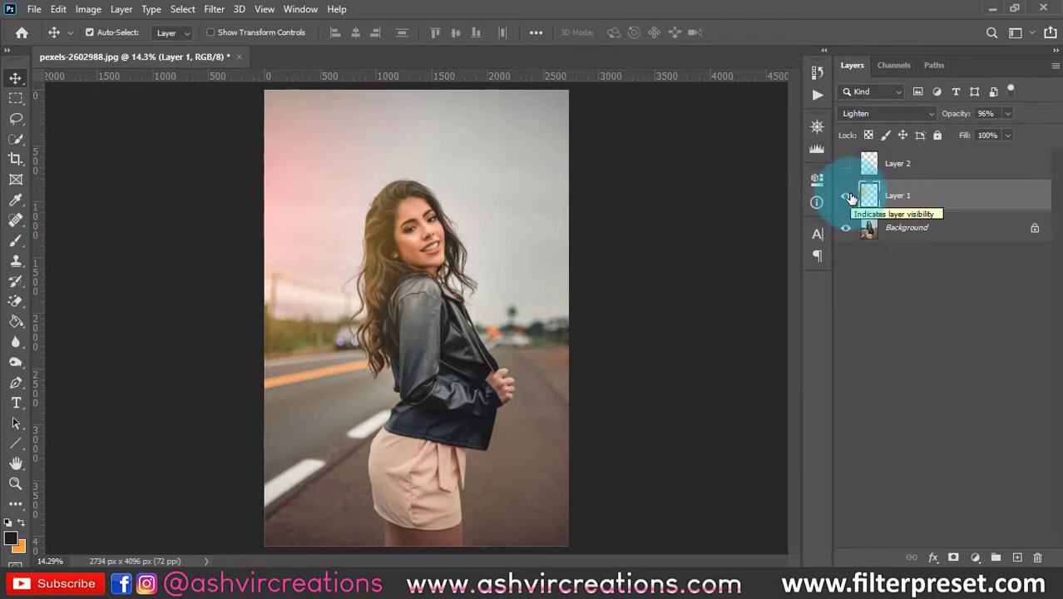
Step: Set Layer 1's blending mode to Screen and nudge the orange glow inward toward the woman's hair
left_click(865, 114)
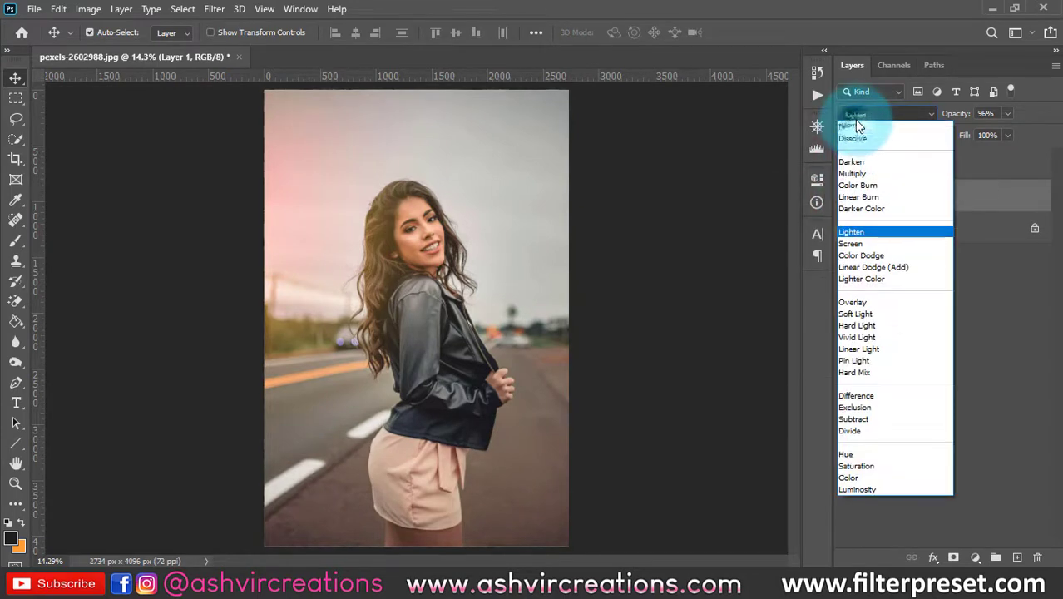
left_click(850, 242)
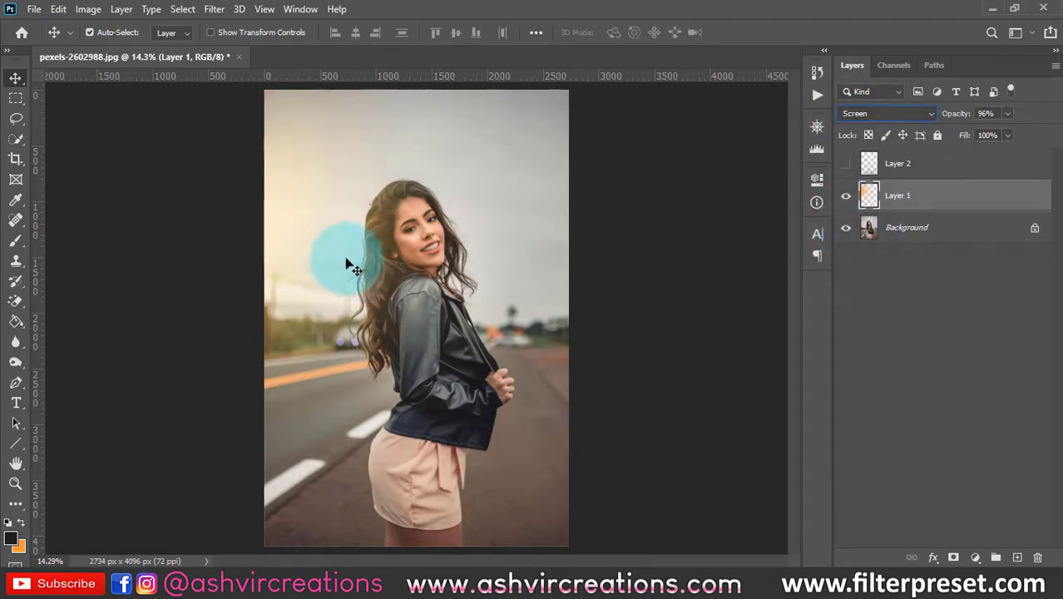
mouse_move(339, 262)
left_mouse_down()
mouse_move(441, 241)
mouse_move(277, 244)
mouse_move(354, 272)
left_mouse_up()
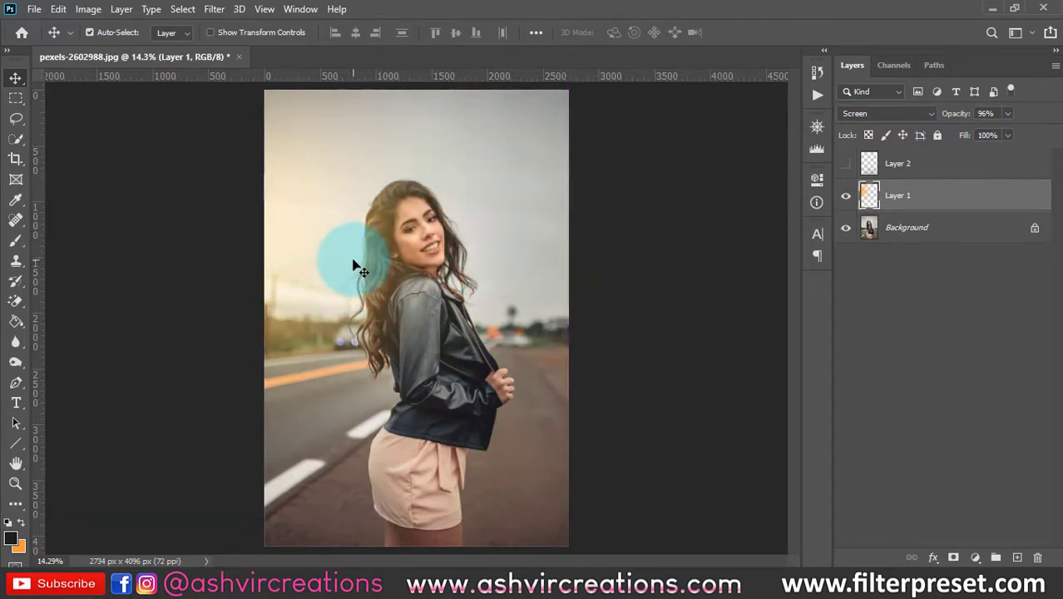
scroll(354, 268, "down", 1)
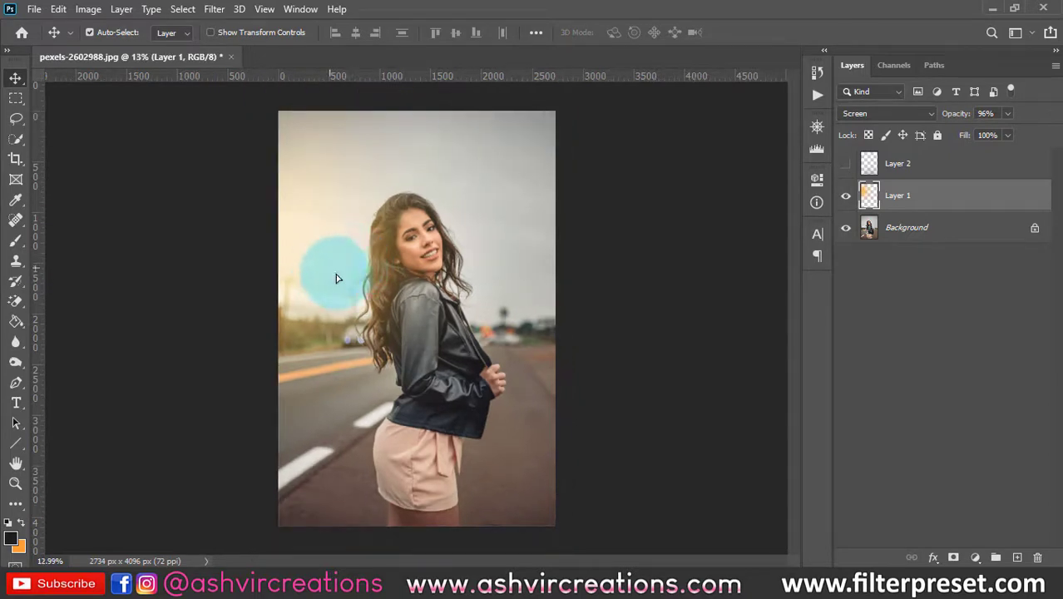
left_click_drag(337, 278, 349, 291)
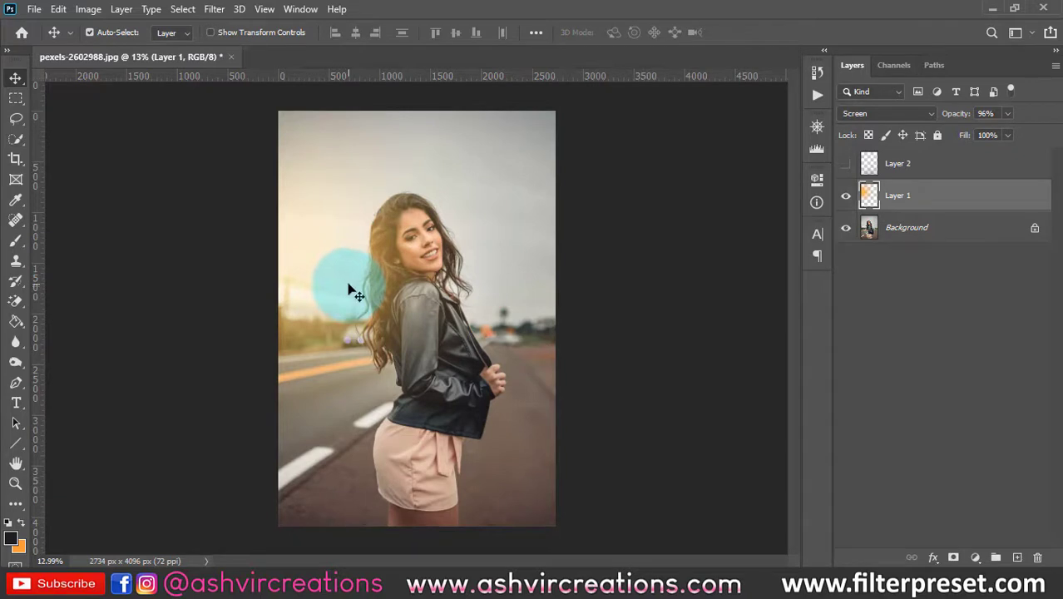
Step: Toggle Layer 1's visibility to compare the photo with and without the Screen glow
scroll(350, 291, "up", 1)
left_click_drag(349, 292, 721, 194)
left_click(847, 195)
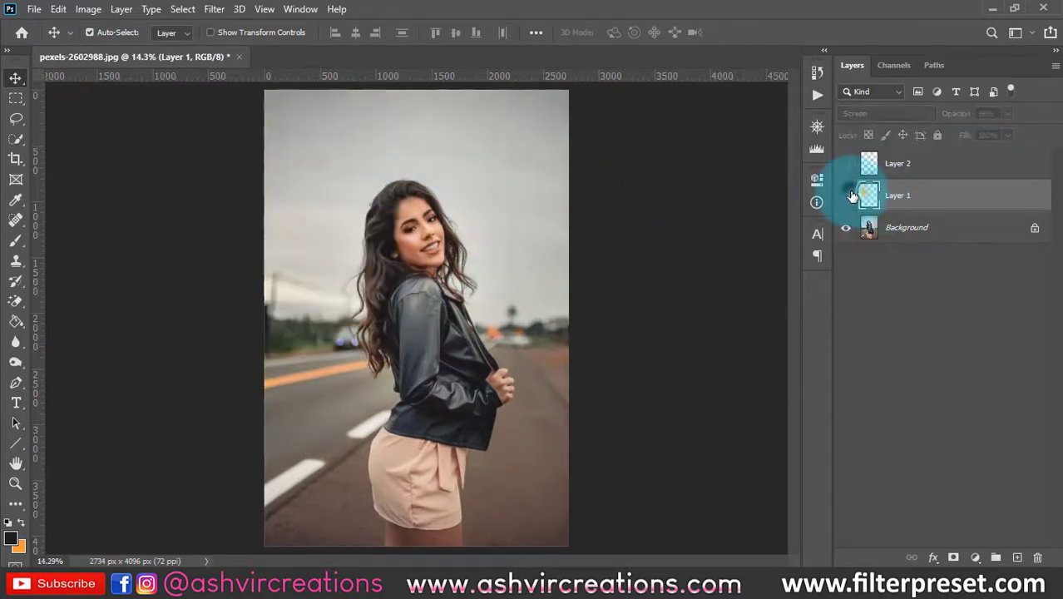
left_click(847, 195)
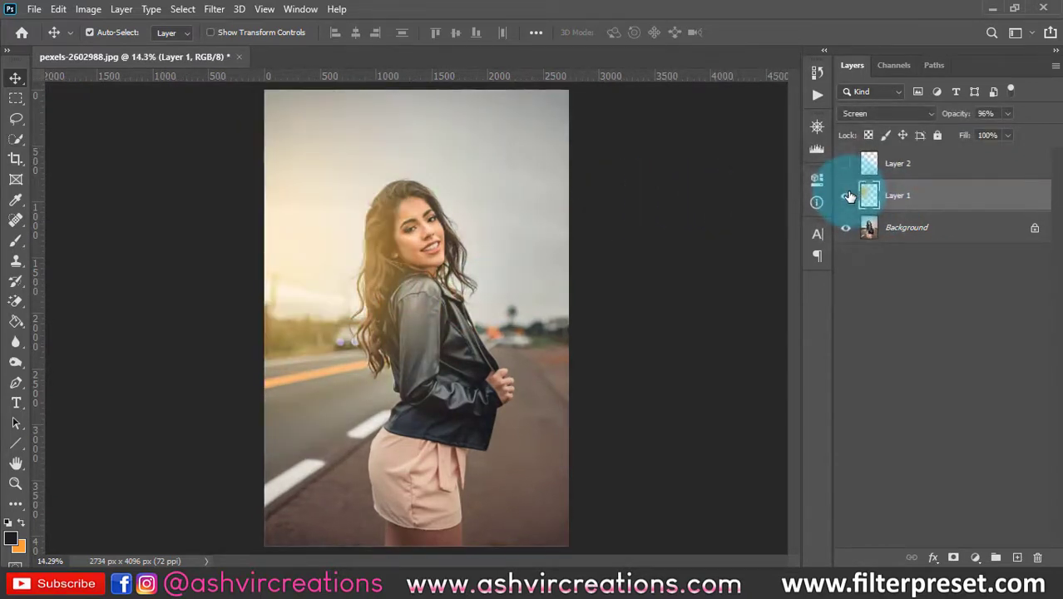
Step: Set Layer 1's blending mode to Color Dodge and move the orange glow over the jacket and skirt
left_click(846, 114)
left_click(861, 255)
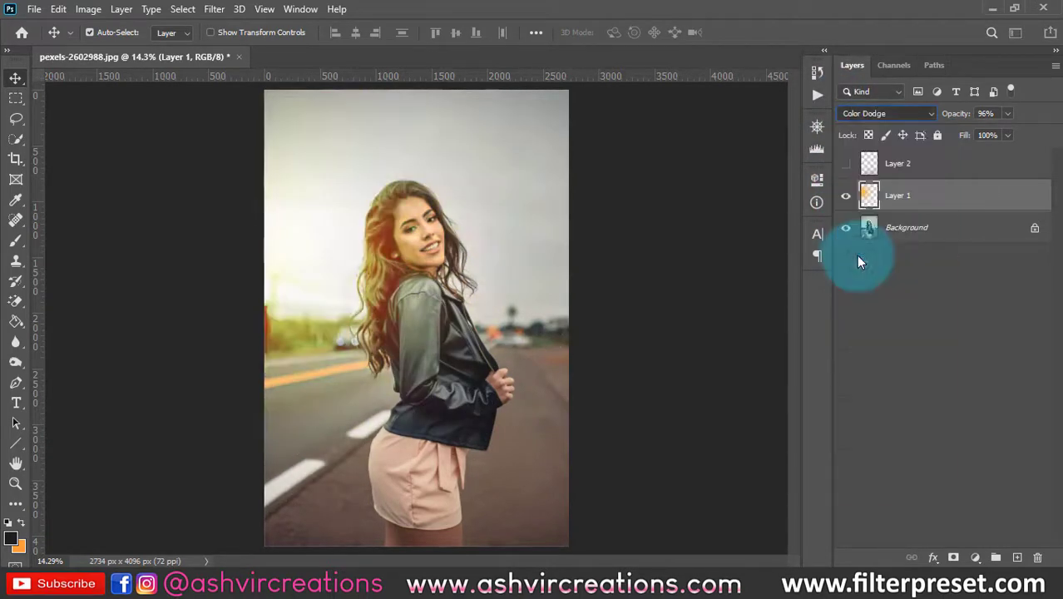
mouse_move(487, 297)
left_mouse_down()
mouse_move(393, 362)
mouse_move(437, 412)
mouse_move(502, 403)
left_mouse_up()
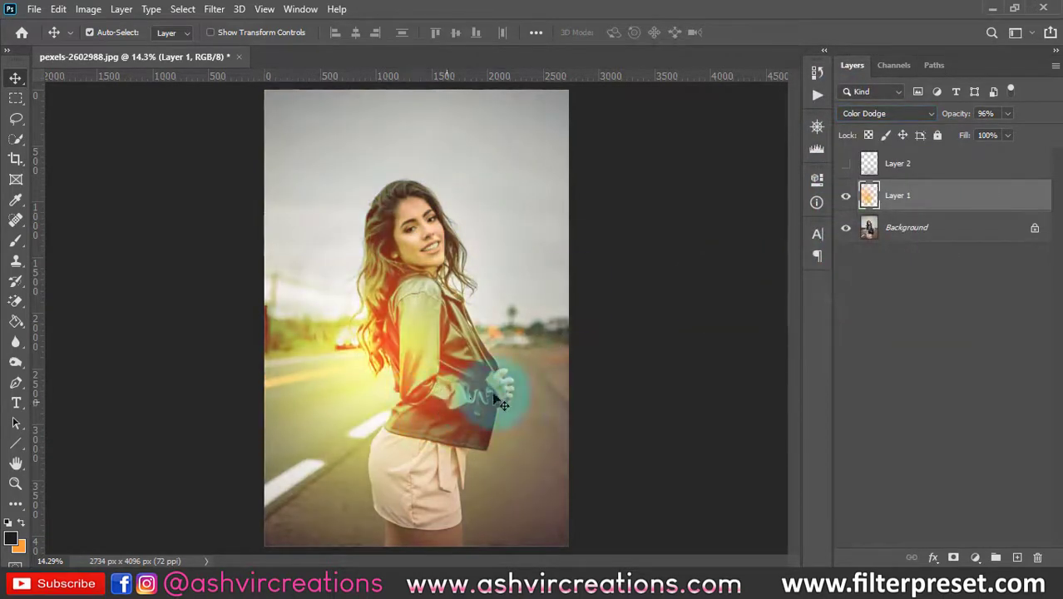
left_click_drag(463, 356, 454, 366)
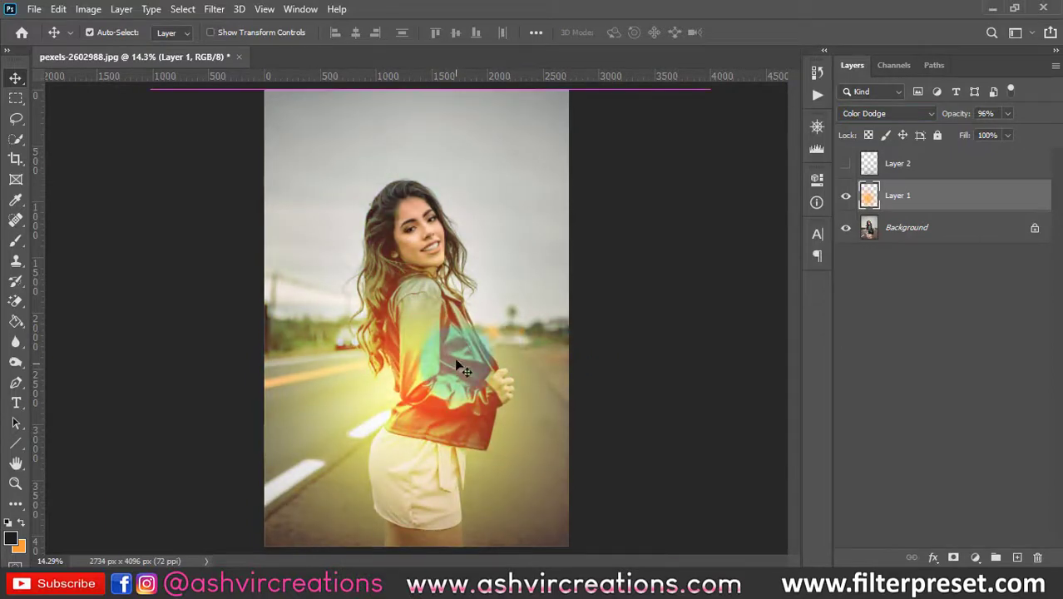
Step: Reduce Layer 1's fill to 49% and move the Color Dodge glow around the road and skirt area
left_click(934, 180)
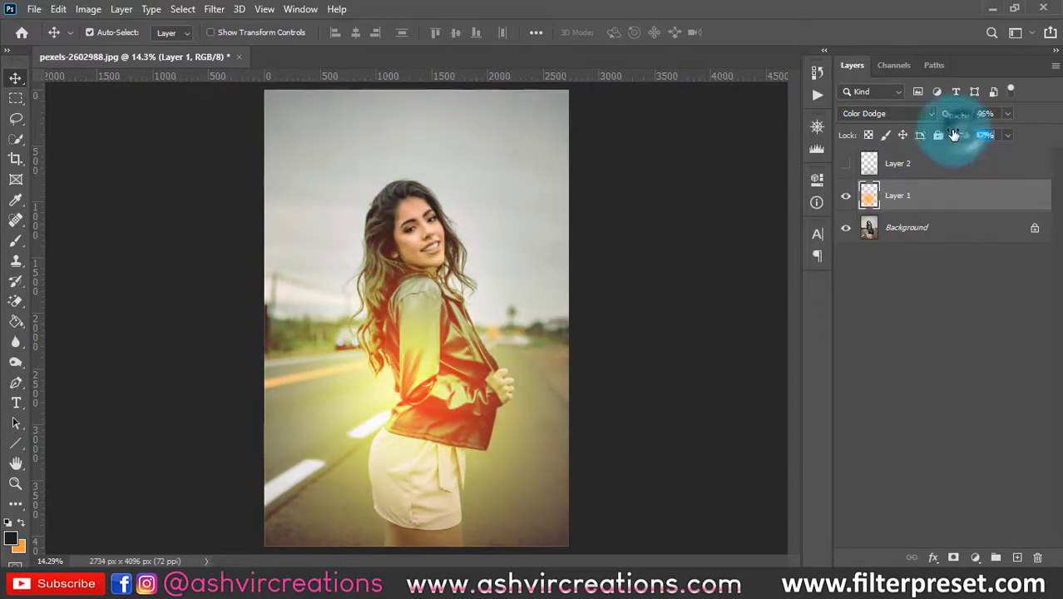
left_click_drag(953, 135, 923, 134)
left_click_drag(468, 399, 622, 241)
scroll(506, 399, "up", 1)
Step: Toggle Layer 1's visibility to compare the photo with and without the Color Dodge glow
left_click(868, 191)
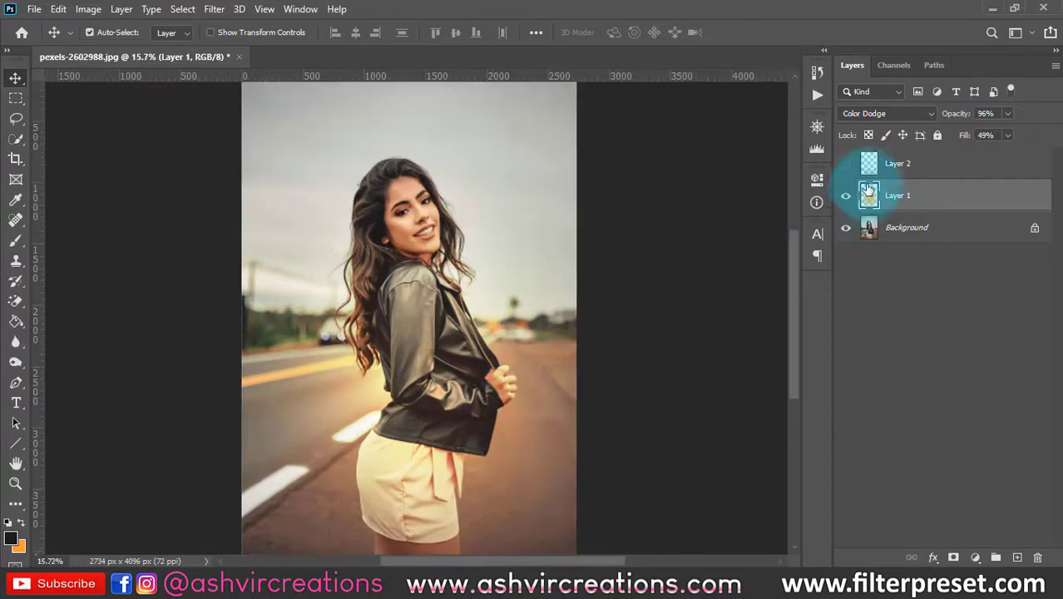
left_click(848, 195)
left_click(847, 196)
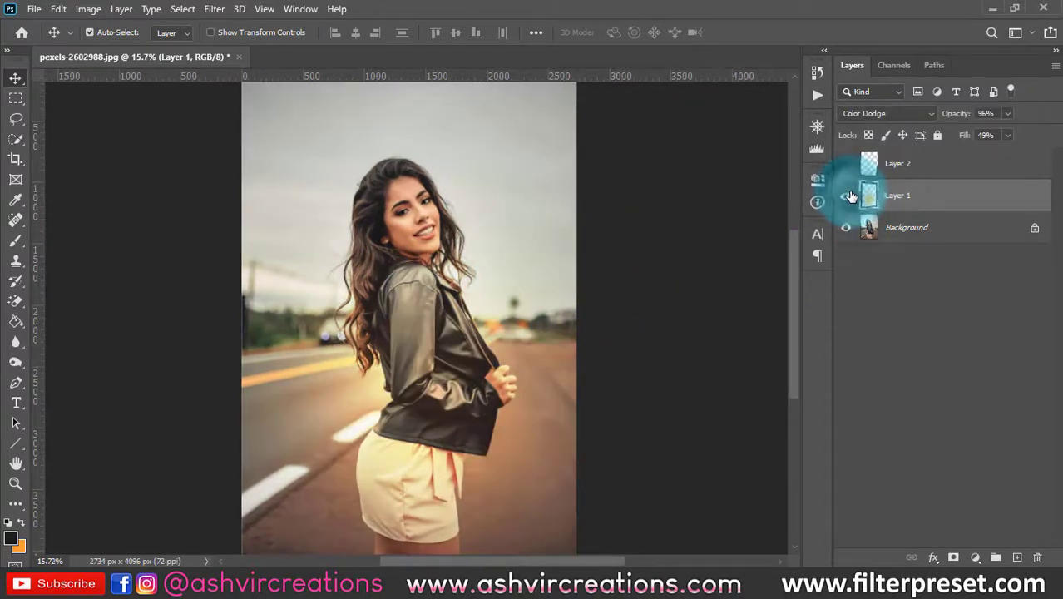
left_click(846, 196)
left_click(847, 196)
Step: Lower Layer 1's opacity to 71% and compare the photo with and without the softened Color Dodge glow
left_click_drag(956, 115, 940, 115)
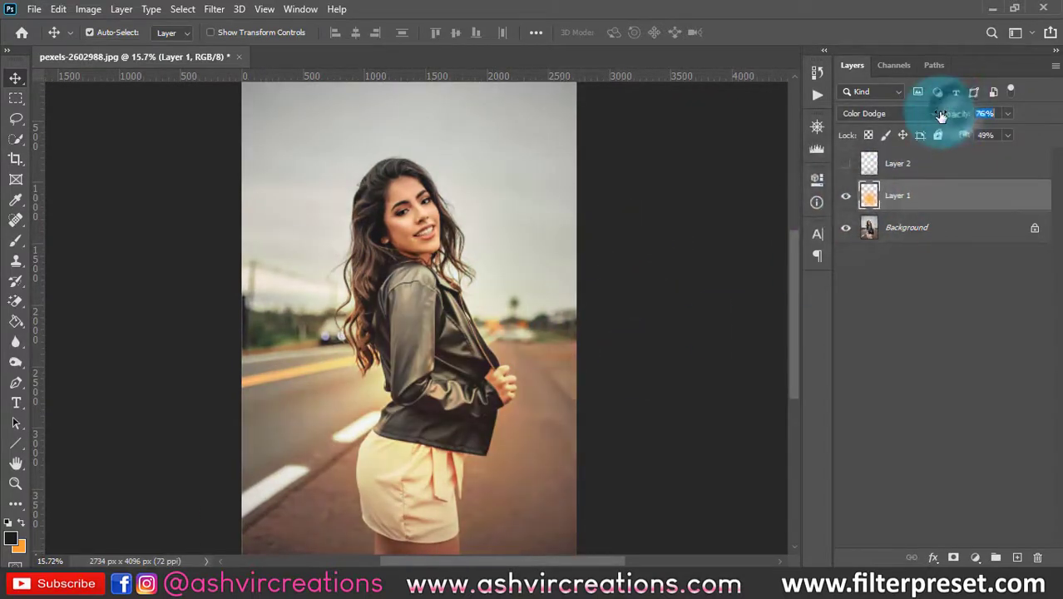
left_click(546, 331)
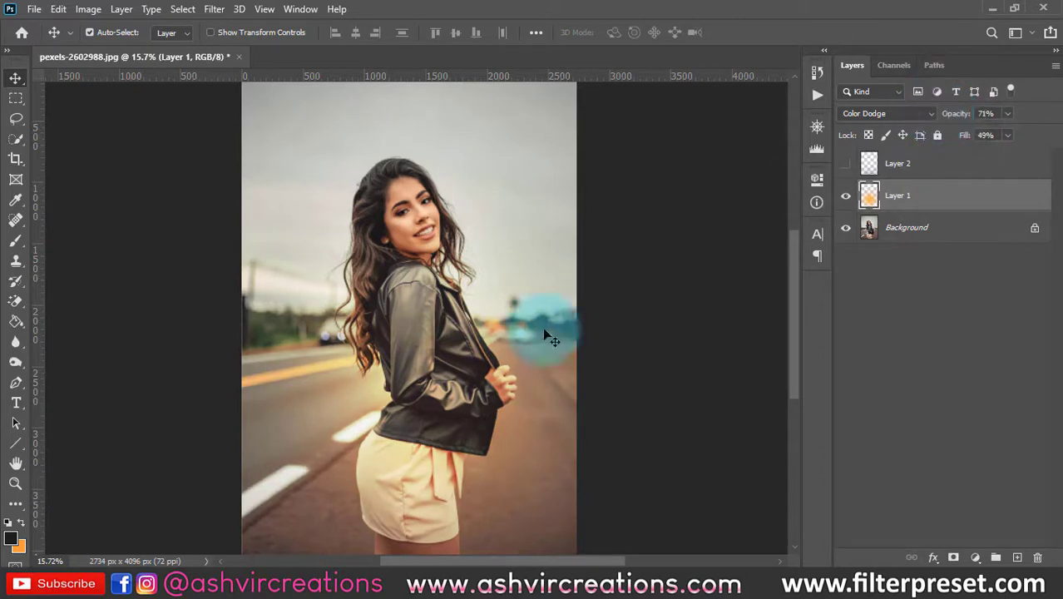
left_click(846, 196)
left_click(847, 196)
left_click(846, 196)
left_click(846, 196)
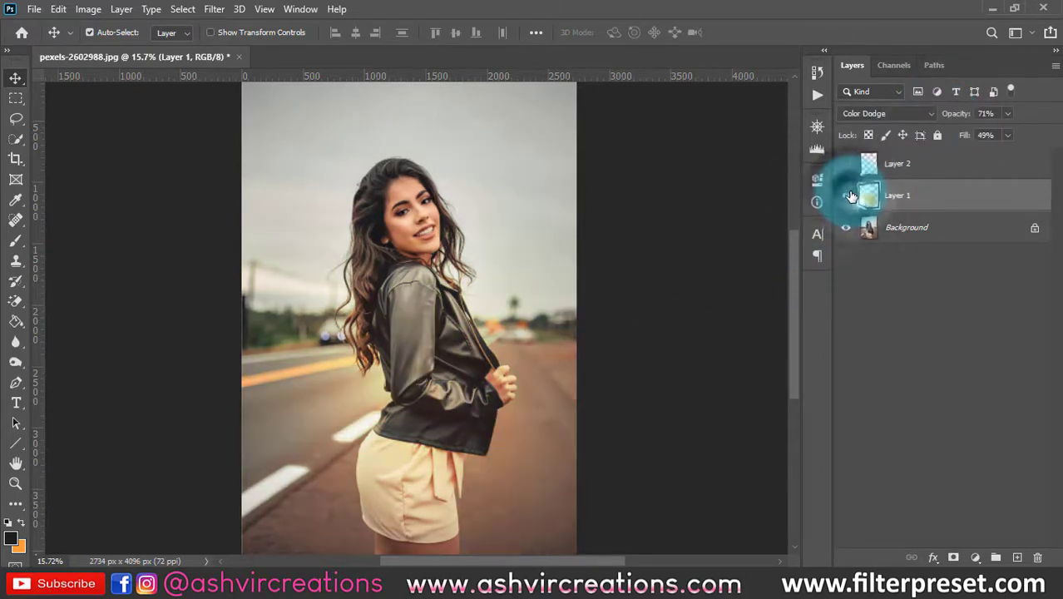
left_click(847, 197)
left_click(847, 196)
left_click(521, 274)
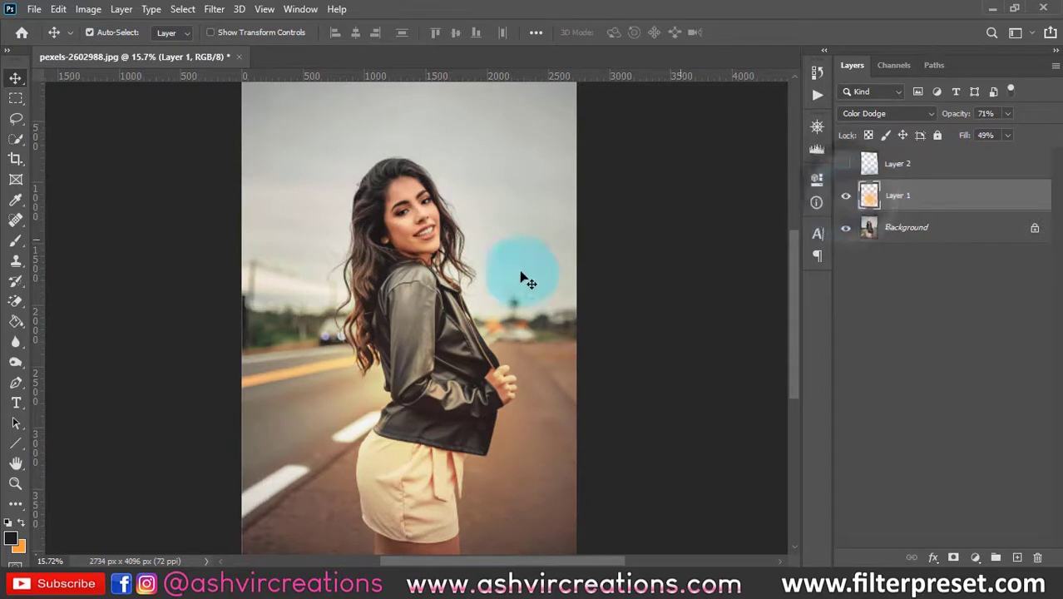
scroll(516, 277, "down", 1)
left_click(846, 197)
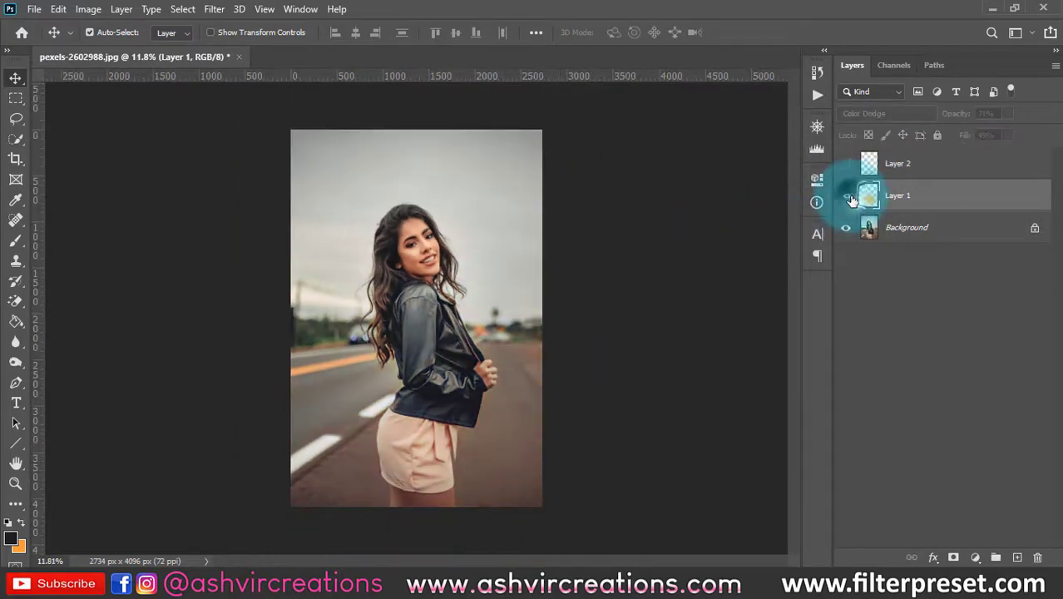
left_click(846, 196)
Step: Set Layer 1's blending mode to Linear Dodge (Add) and move the glow around the woman
left_click(885, 113)
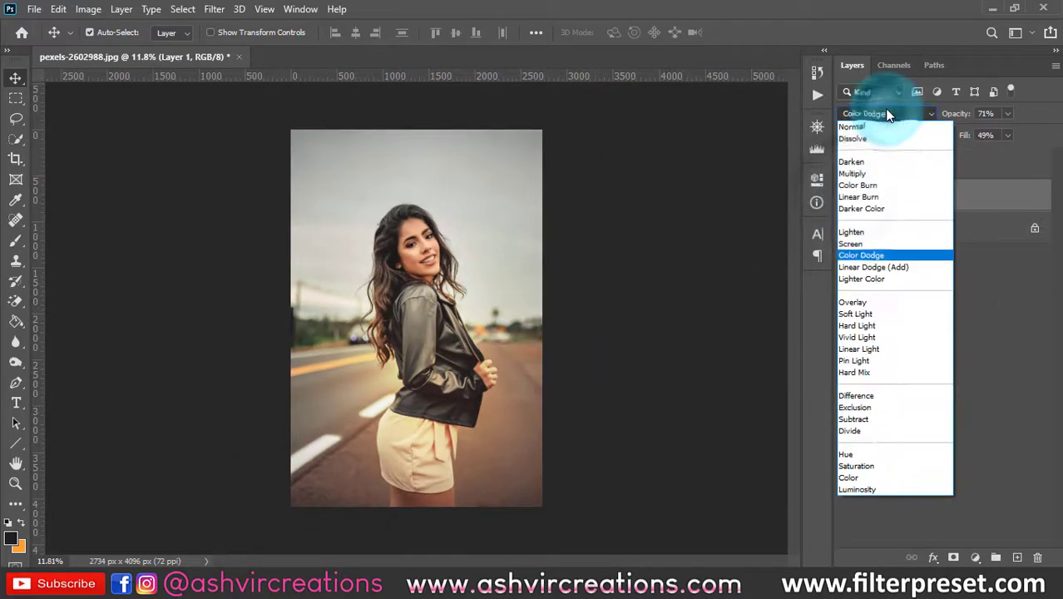
left_click(860, 267)
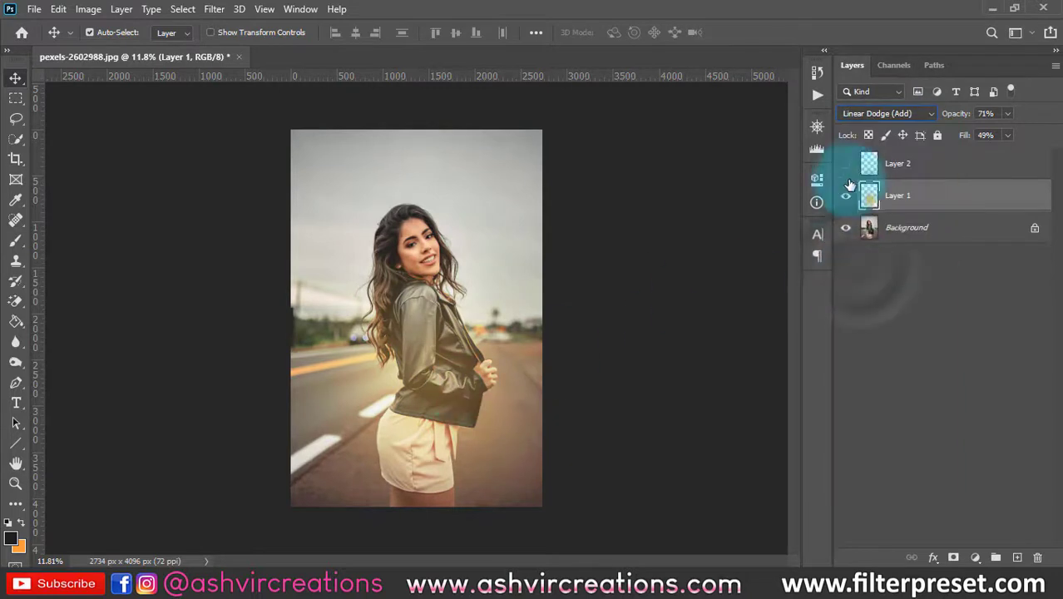
left_click_drag(468, 356, 439, 241)
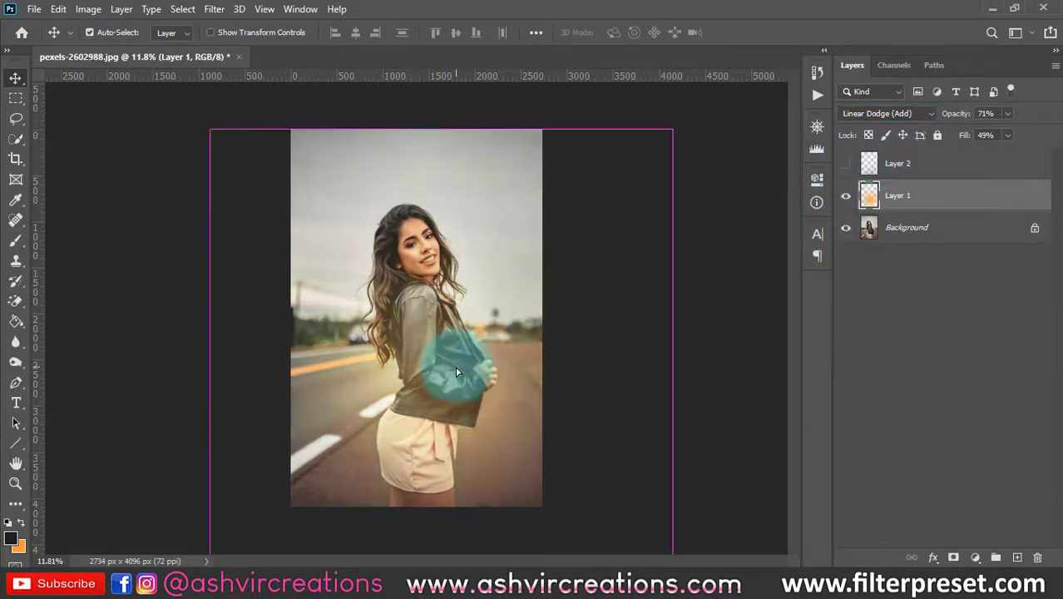
Step: Raise Layer 1's opacity and fill to 100% and move the Linear Dodge glow over the jacket
left_click_drag(948, 121, 1043, 145)
left_click_drag(433, 341, 441, 366)
scroll(441, 370, "up", 3)
scroll(441, 371, "down", 2)
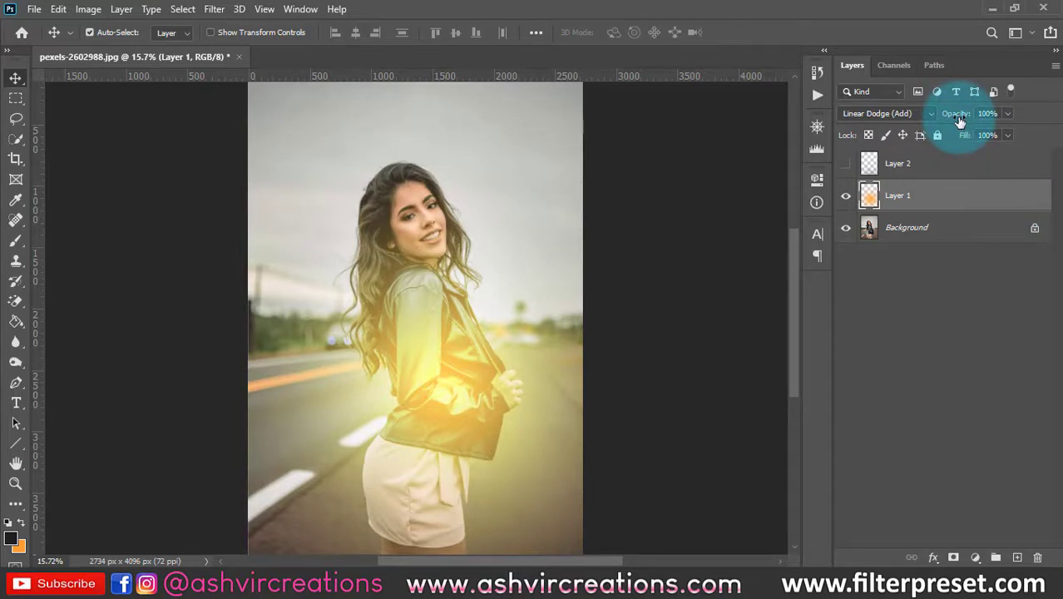
Step: Set Layer 1's blending mode to Lighter Color and move the orange glow up over the woman's neck and shoulders
left_click(912, 115)
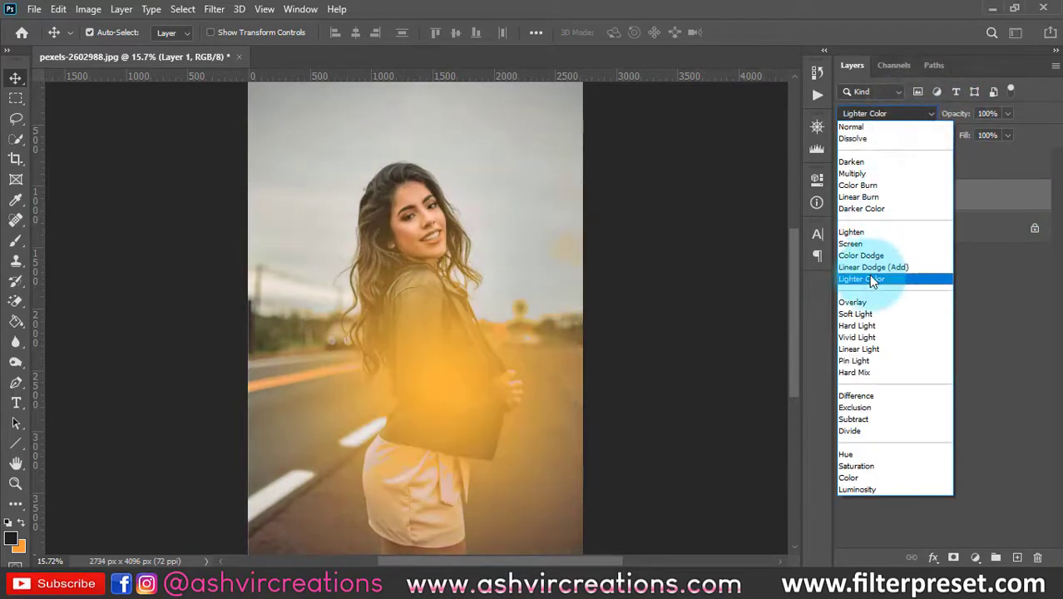
left_click(870, 277)
left_click_drag(526, 379, 341, 553)
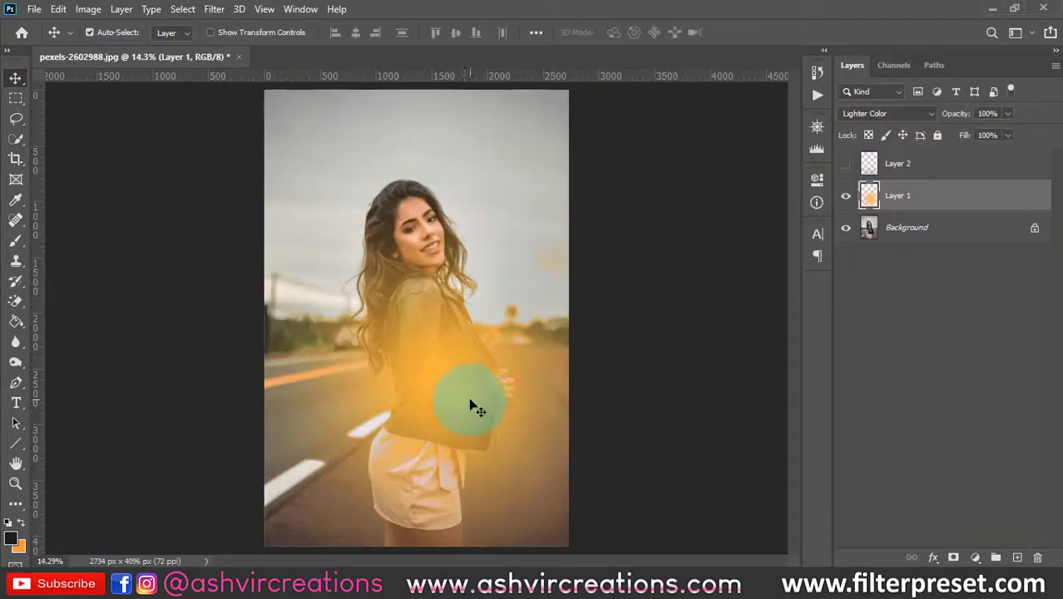
left_click_drag(475, 408, 428, 283)
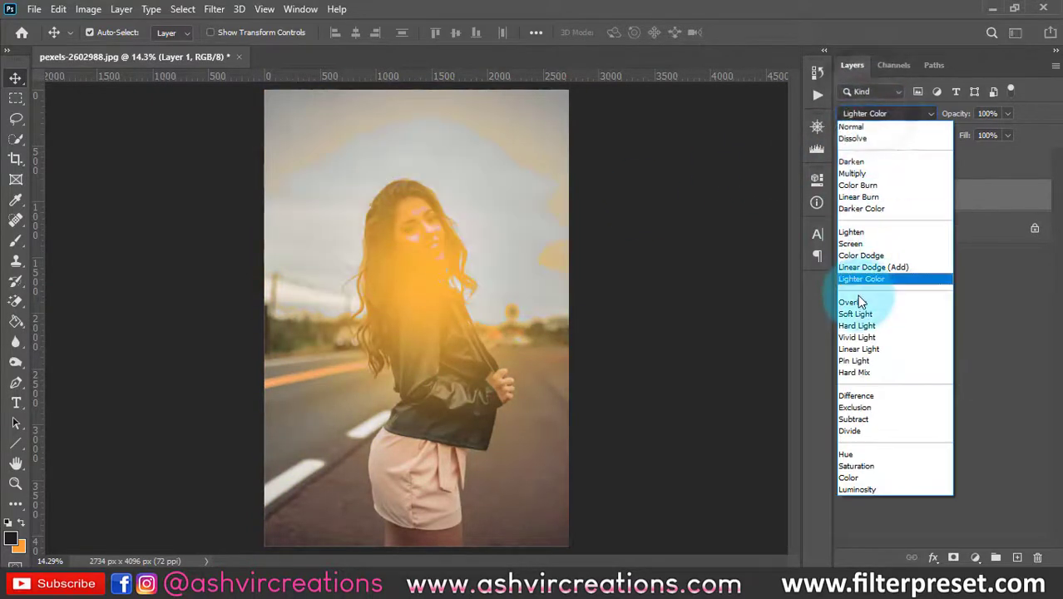
Step: Set Layer 1's blending mode to Overlay and move the glow down over the road beside the skirt
left_click(857, 302)
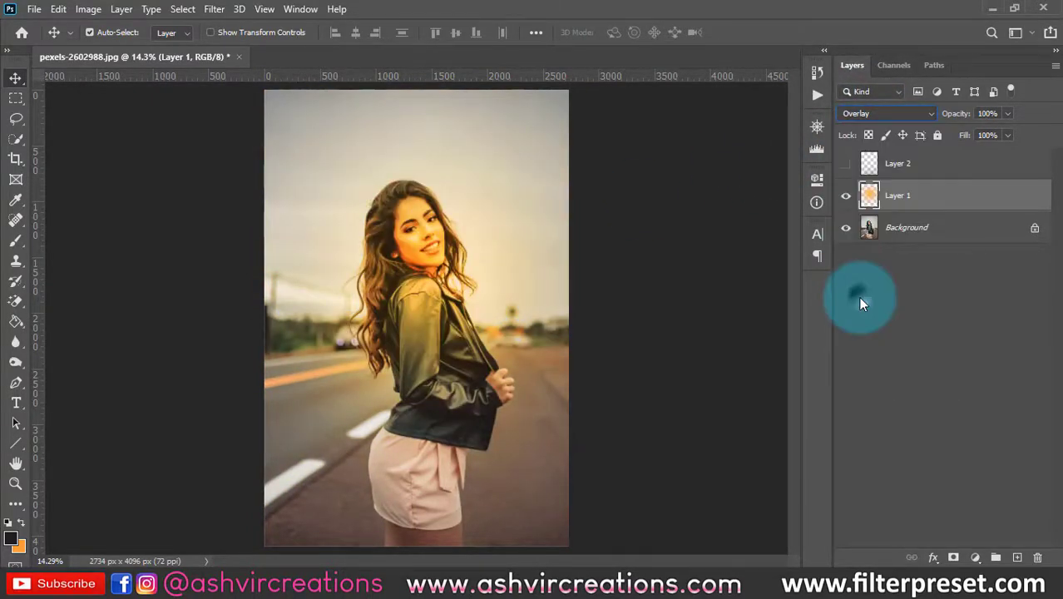
left_click_drag(466, 258, 354, 493)
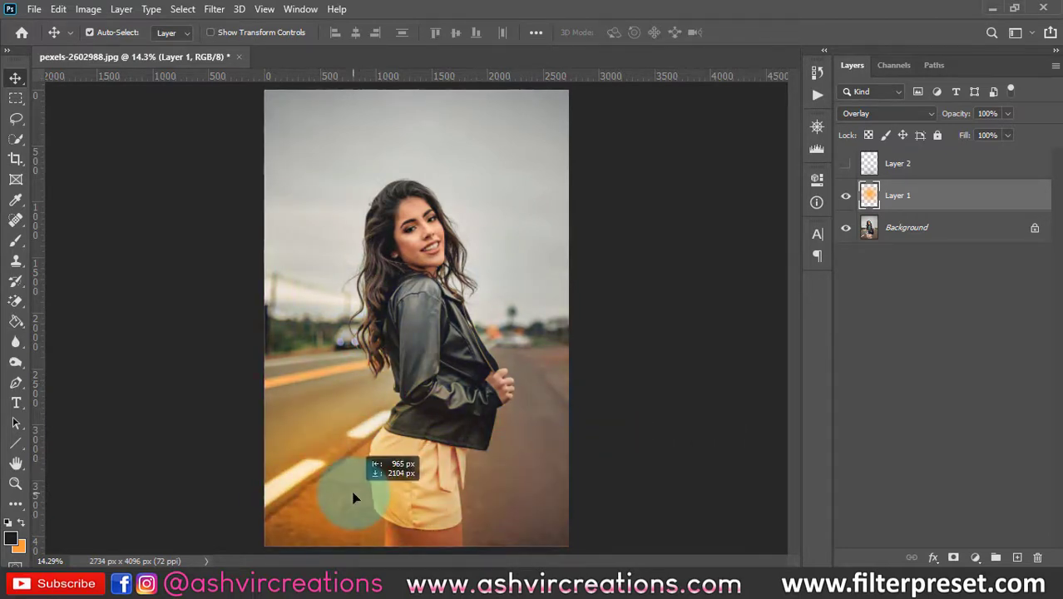
left_click_drag(352, 497, 369, 459)
Step: Move the Overlay glow back over the jacket and adjust Layer 1's fill to 71%
left_click_drag(955, 142, 934, 133)
left_click_drag(351, 444, 415, 360)
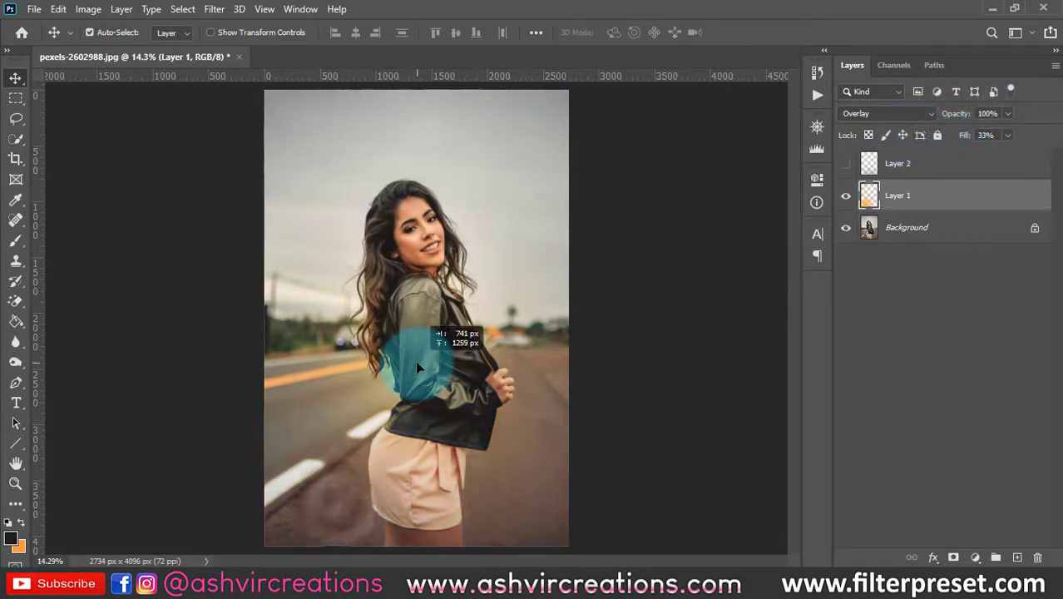
left_click(977, 184)
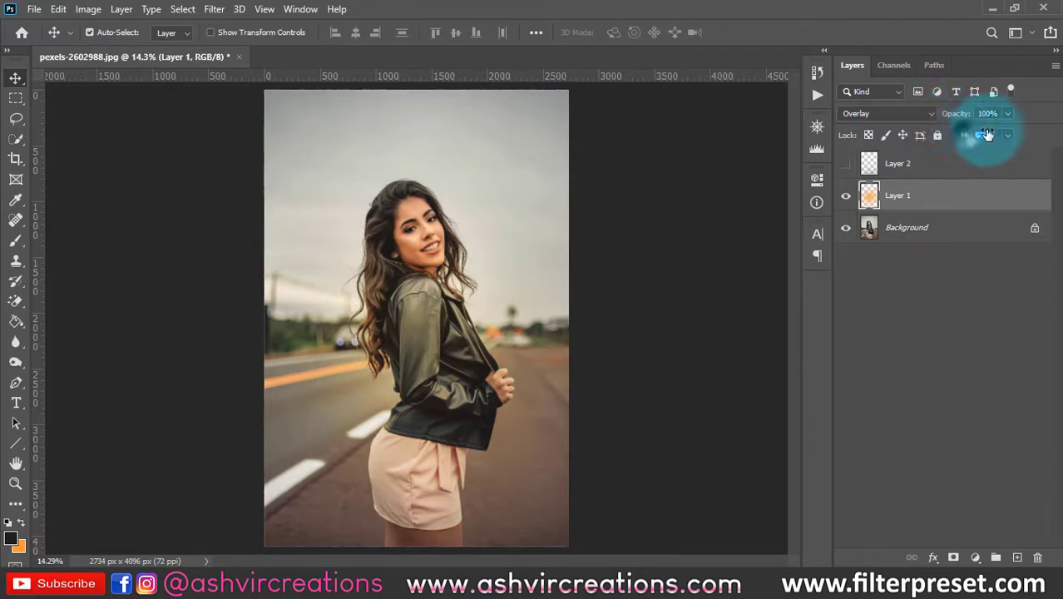
left_click_drag(986, 134, 990, 133)
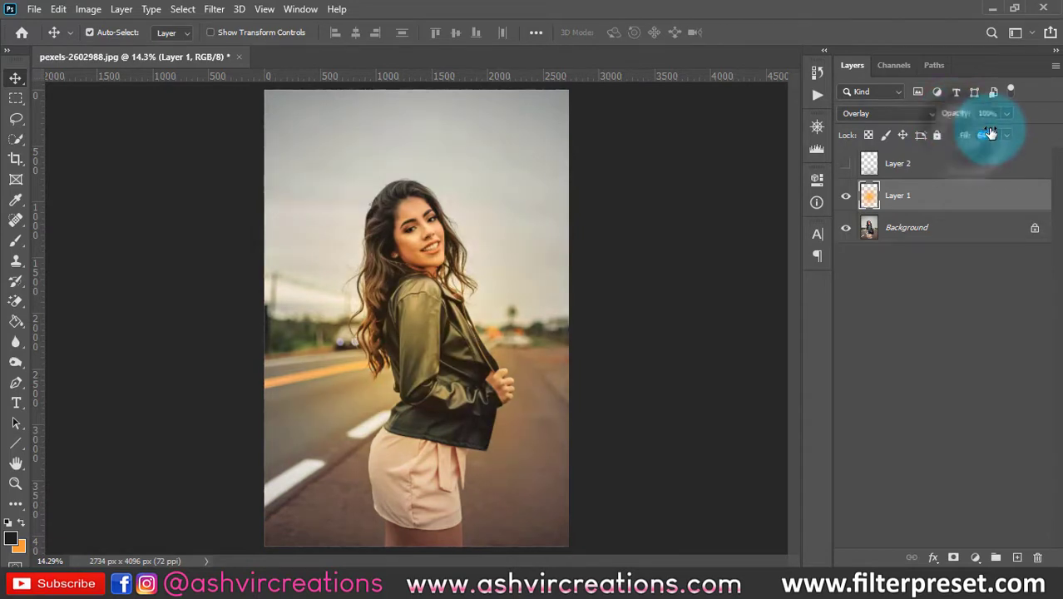
Step: Toggle Layer 1's visibility to compare the photo with and without the Overlay glow
left_click(847, 196)
left_click(847, 196)
left_click(851, 194)
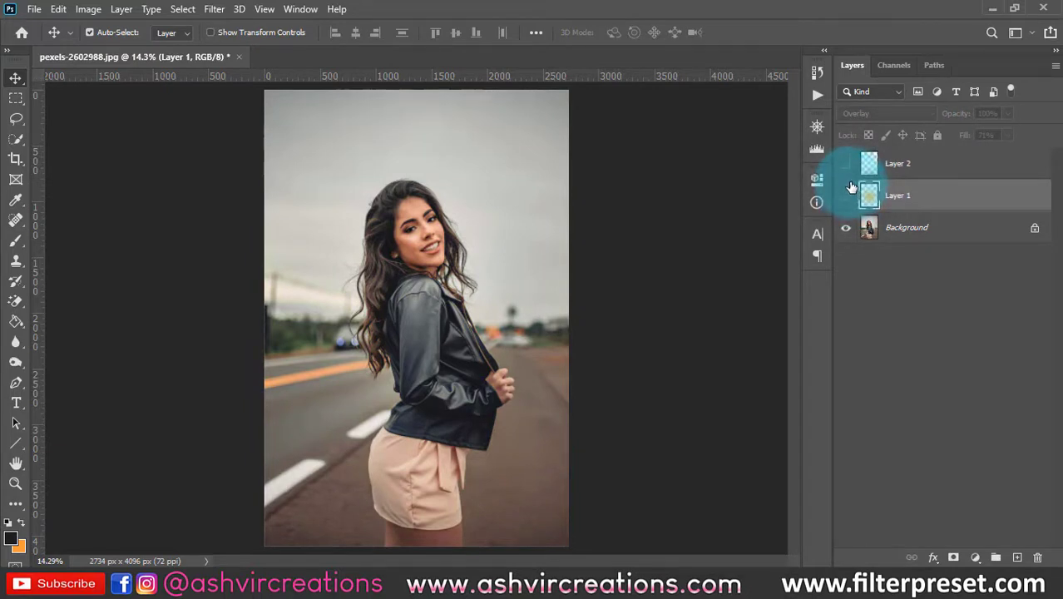
left_click(847, 195)
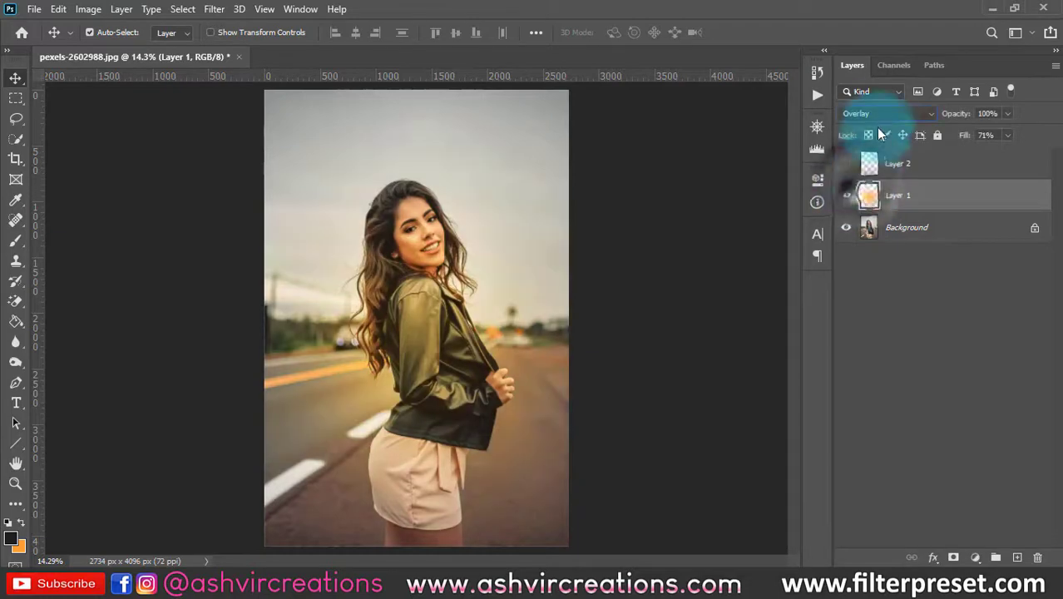
Step: Set Layer 1's blending mode to Soft Light and move the glow up over the woman's face and hair
left_click(879, 113)
left_click(853, 314)
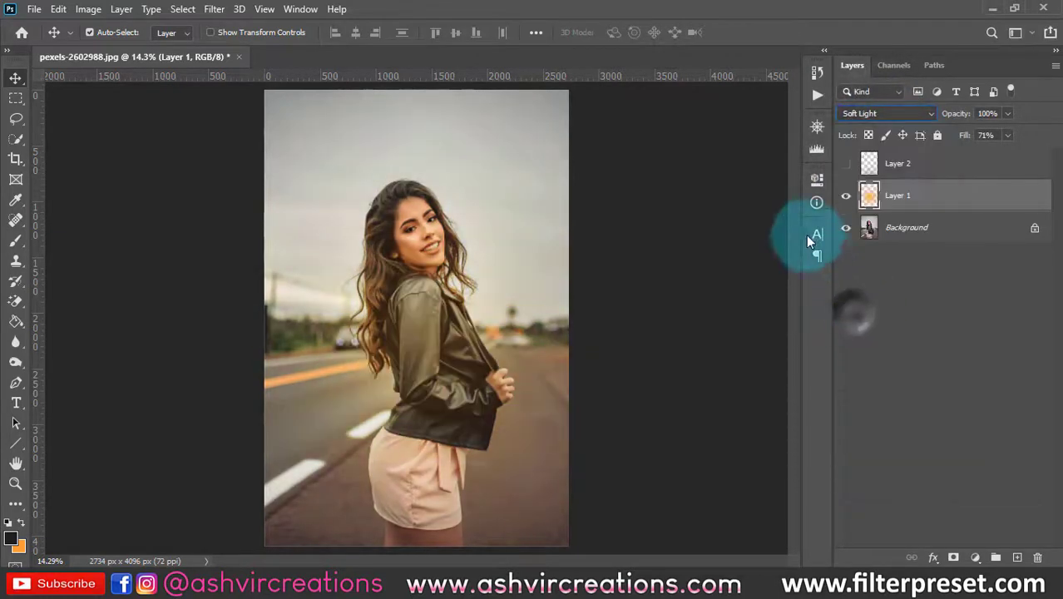
left_click_drag(462, 359, 386, 242)
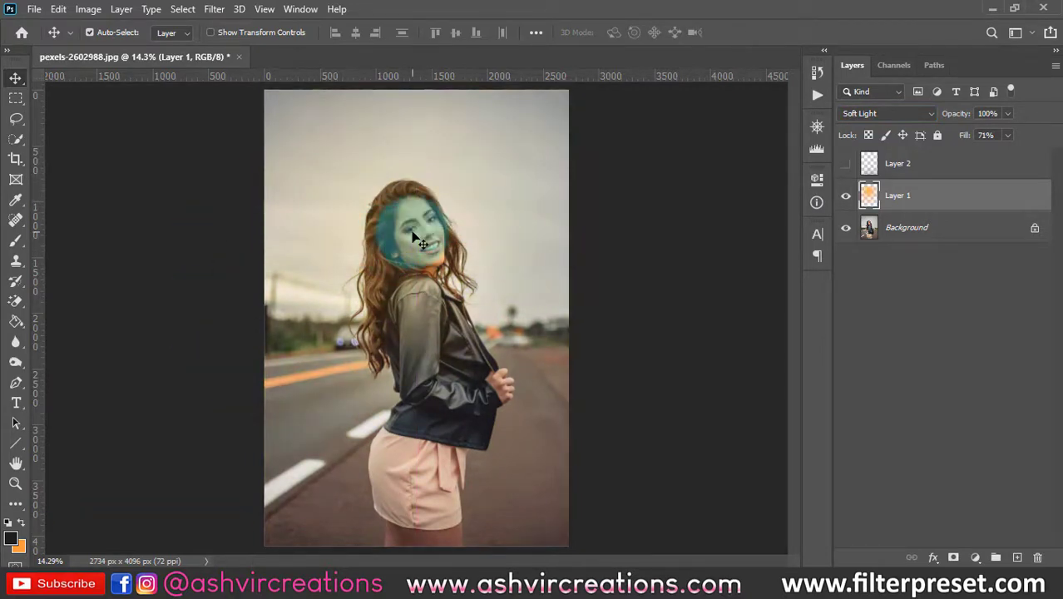
Step: Lower Layer 1's opacity to 46% to soften the Soft Light tint on the face
scroll(416, 239, "up", 5)
left_click(815, 152)
left_click_drag(944, 120, 692, 113)
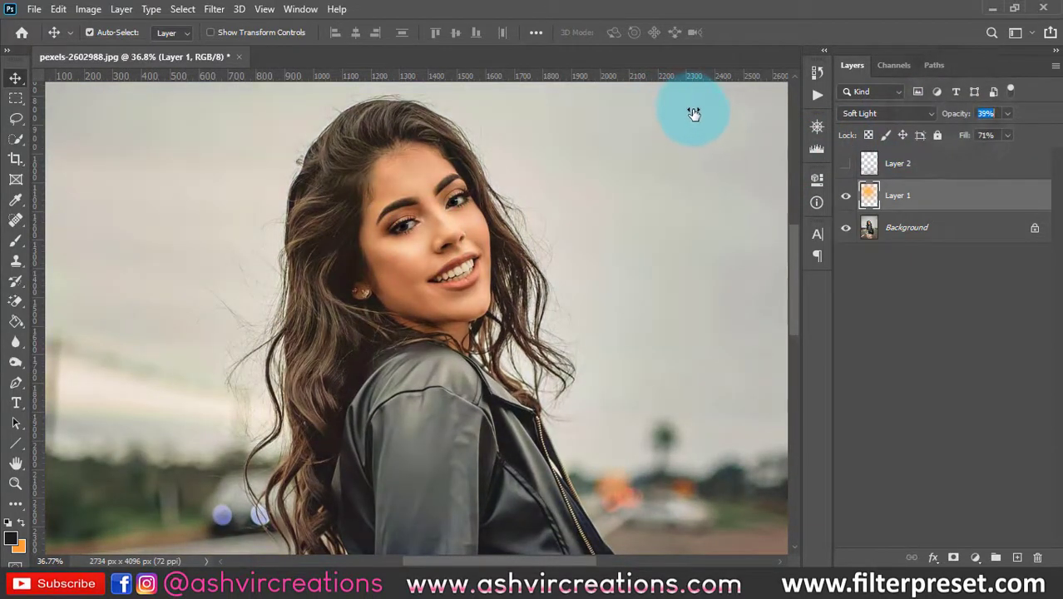
Step: Examine the Soft Light effect on the woman's face and hair at several magnifications
scroll(470, 232, "down", 3)
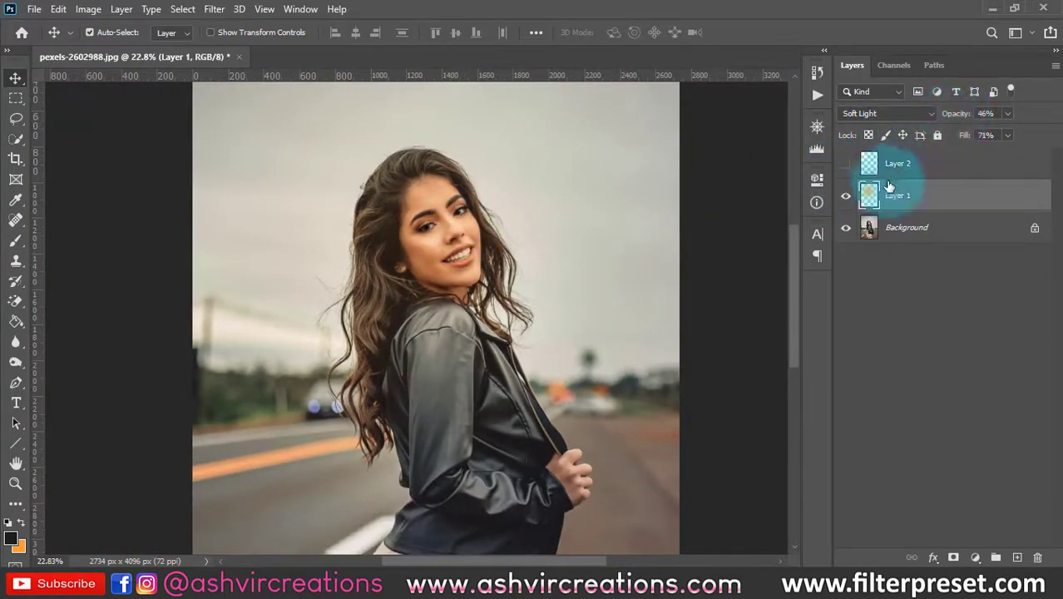
scroll(491, 214, "down", 4)
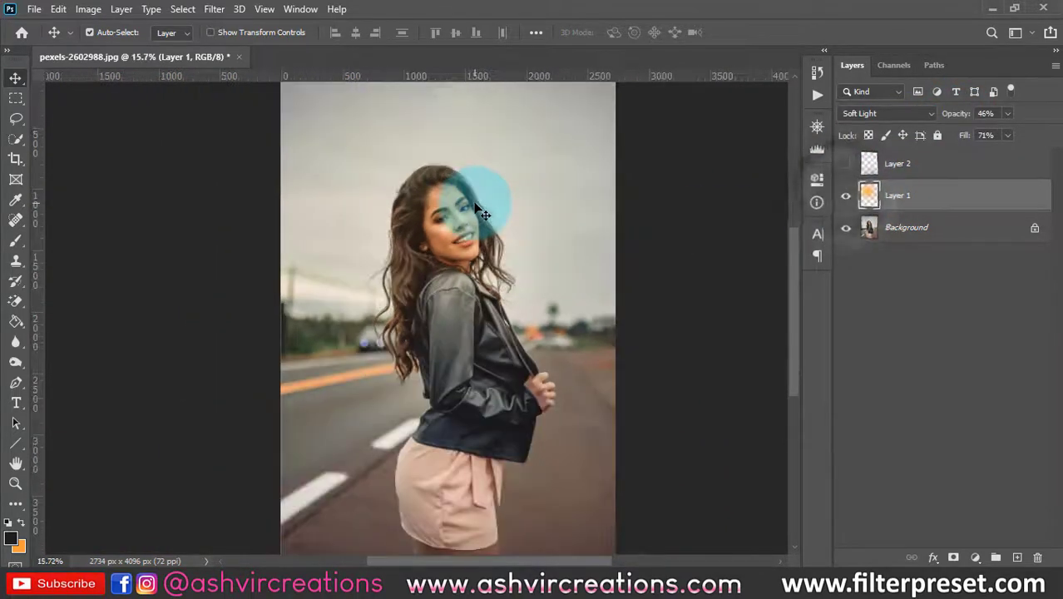
scroll(399, 249, "up", 2)
scroll(399, 249, "down", 2)
scroll(420, 258, "up", 4)
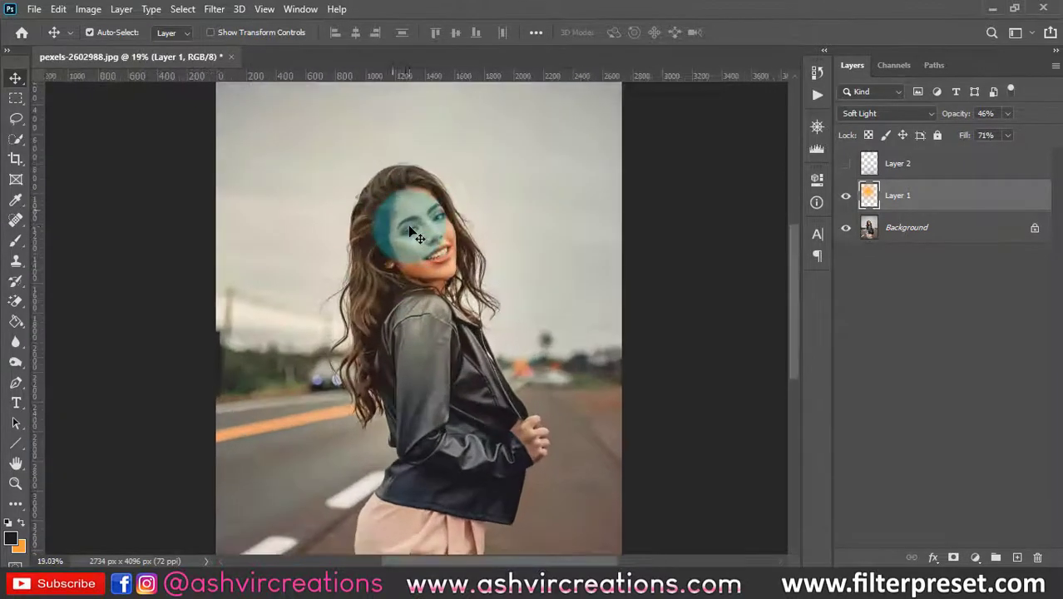
scroll(410, 229, "down", 2)
scroll(409, 225, "down", 2)
scroll(412, 225, "up", 1)
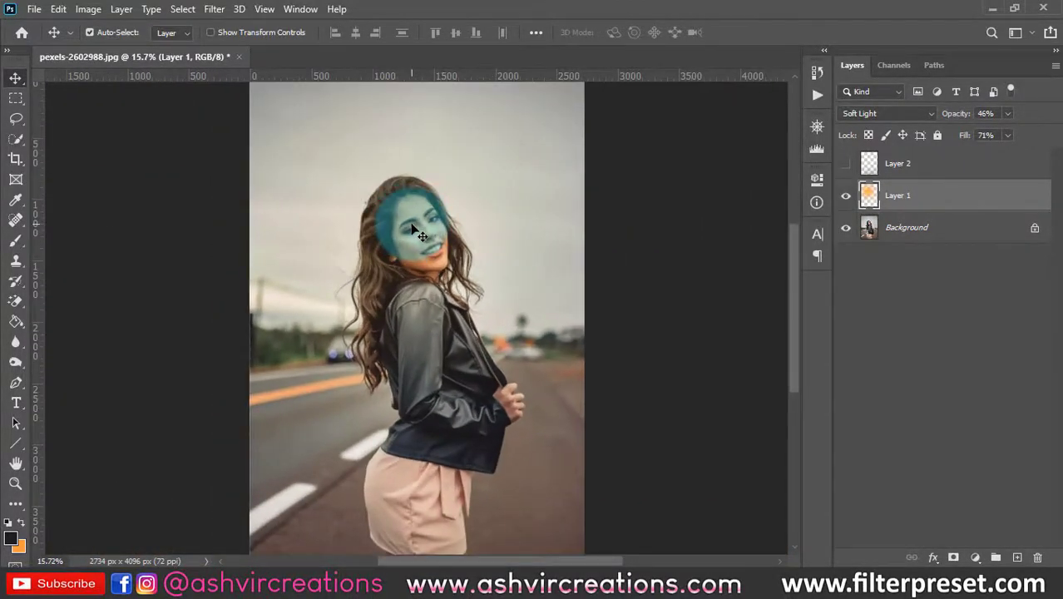
Step: Set Layer 1's blending mode to Hard Light with opacity and fill both at 100%
left_click(923, 113)
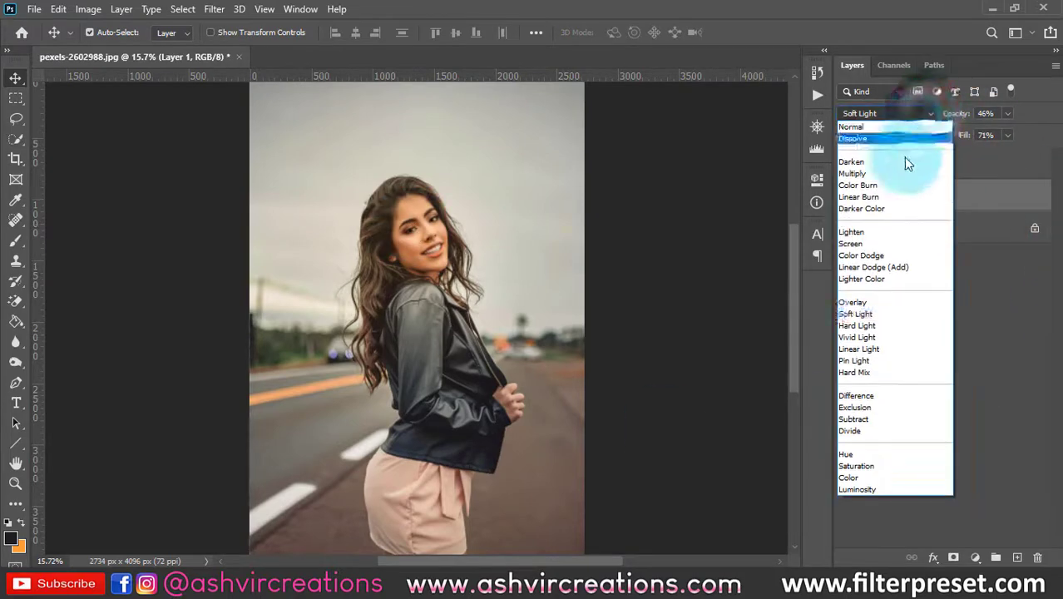
left_click(871, 324)
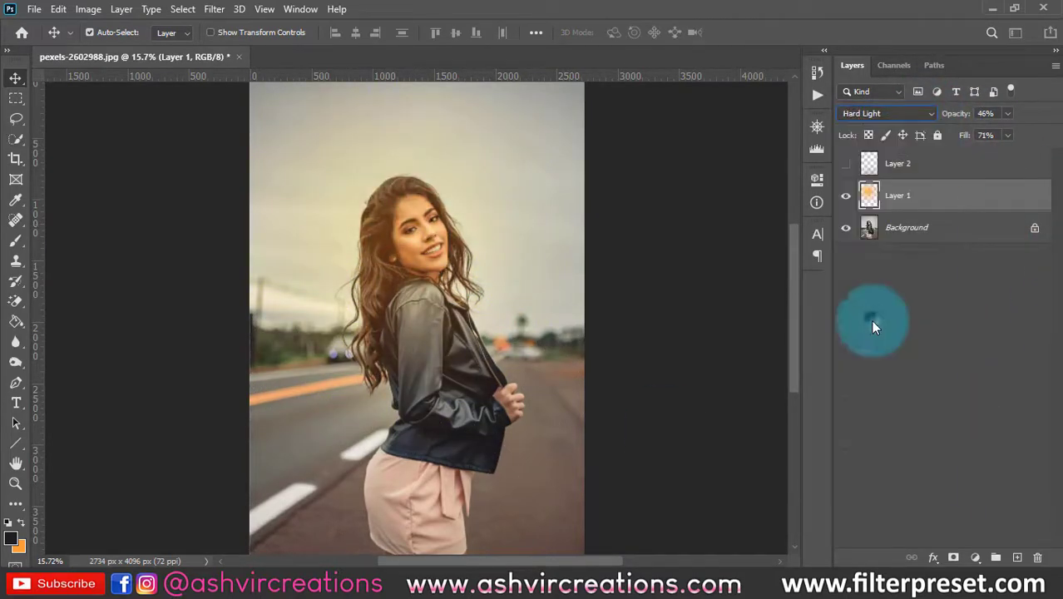
left_click(951, 116)
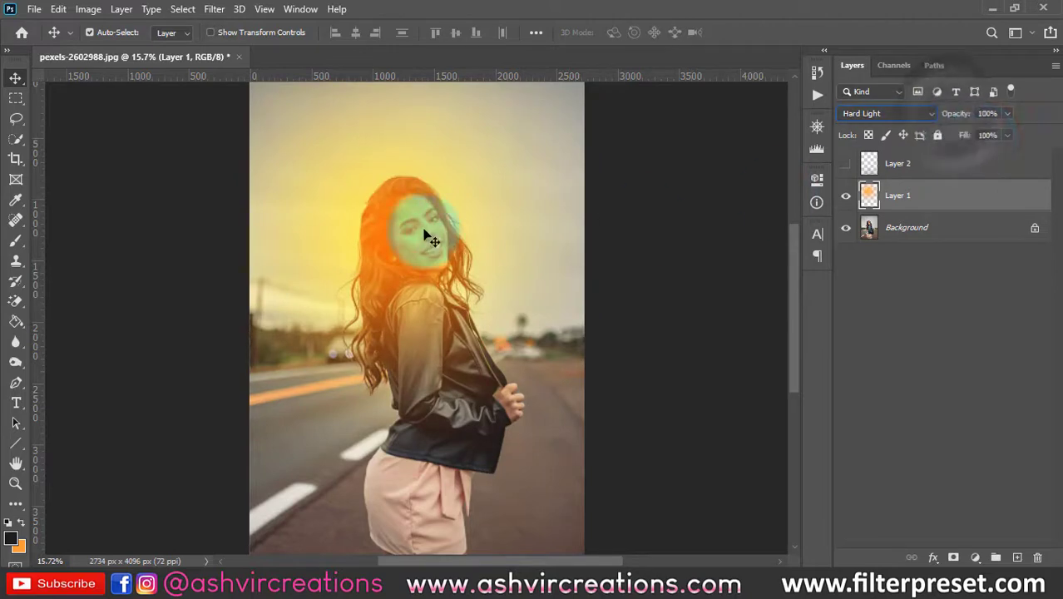
Step: Move Layer 1's glow to the photo's left edge and scale it up to 128.68%
left_click_drag(383, 234, 297, 290)
key("ctrl+minus")
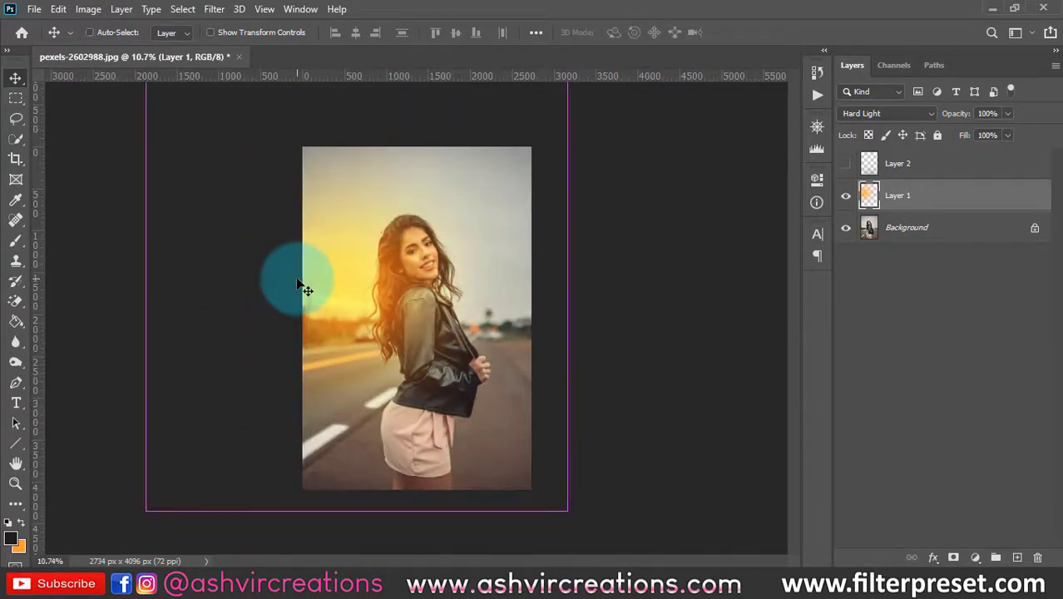
key("ctrl+t")
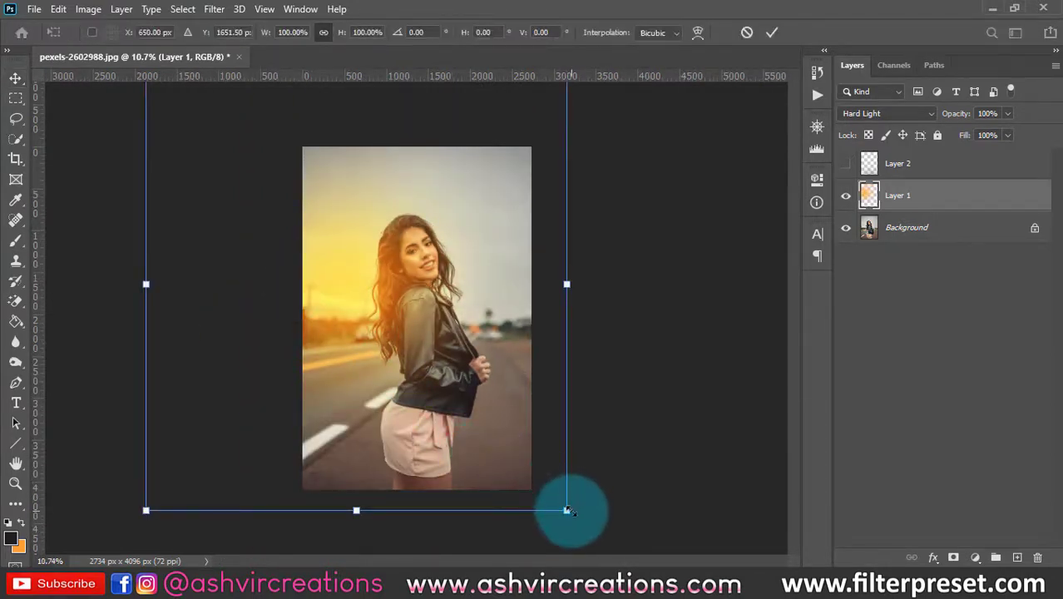
left_click_drag(567, 510, 669, 537)
left_click_drag(470, 405, 436, 377)
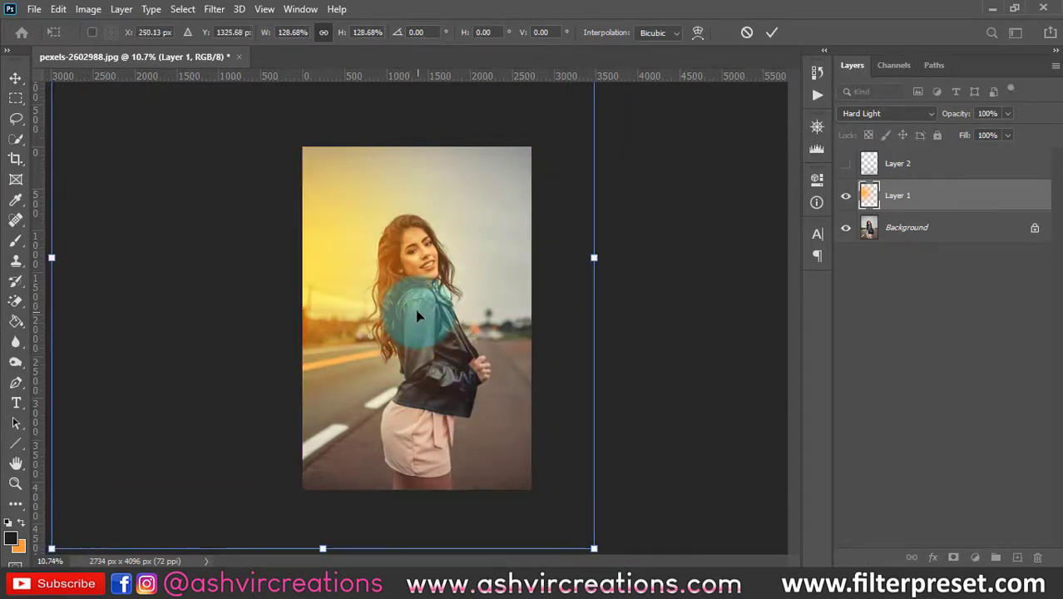
left_click_drag(418, 315, 395, 319)
key("Return")
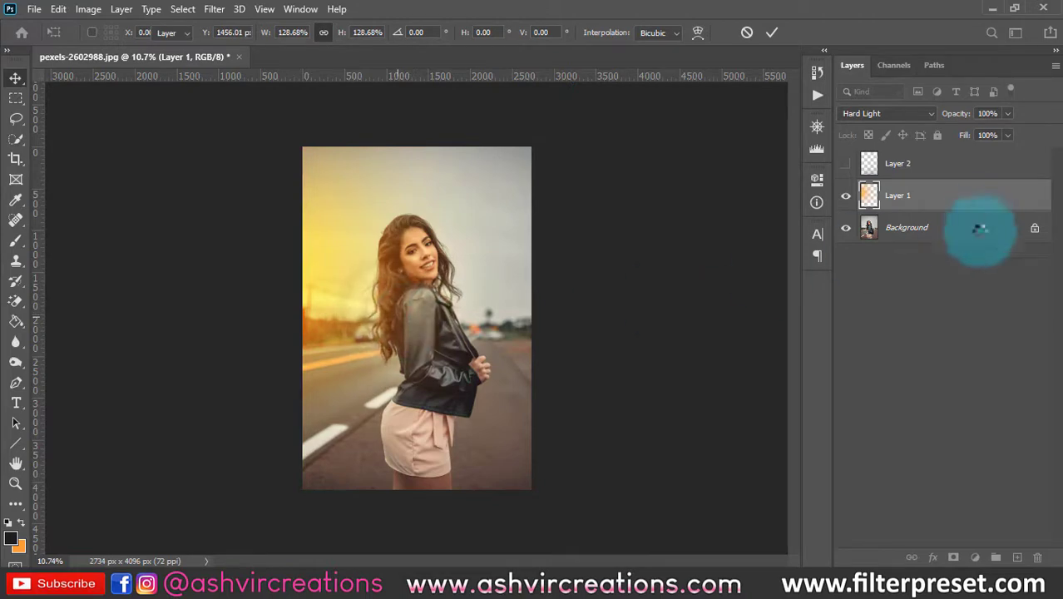
Step: Add a Color Lookup adjustment layer using the FP- Cinematic 3.0 AVC 2020 3D LUT and compare the photo with and without it
left_click(975, 555)
left_click(991, 468)
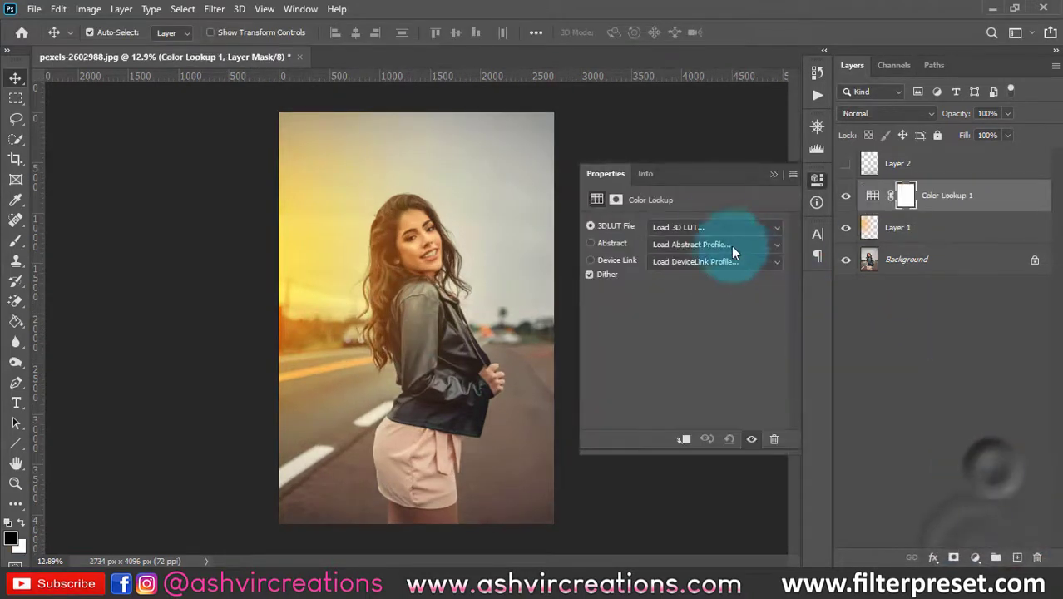
left_click(714, 226)
scroll(716, 332, "down", 1)
left_click(713, 416)
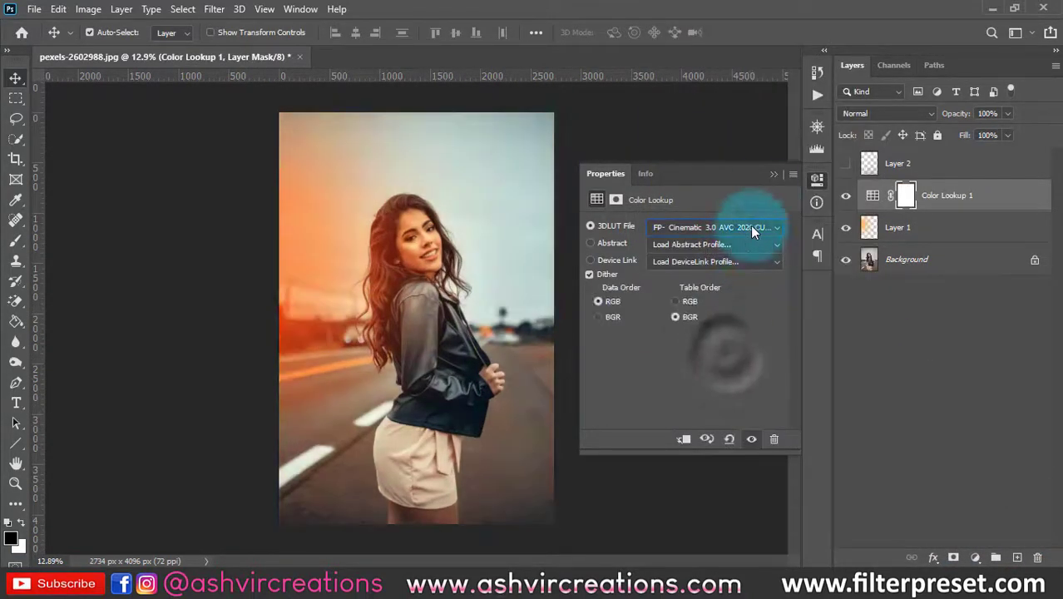
left_click(771, 174)
left_click(904, 197)
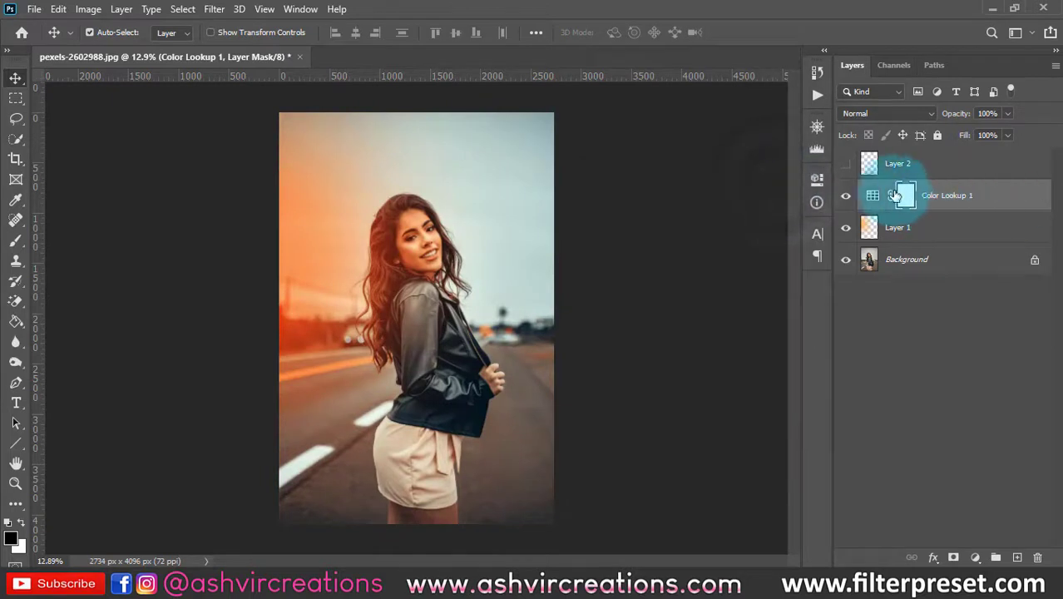
scroll(412, 292, "up", 1)
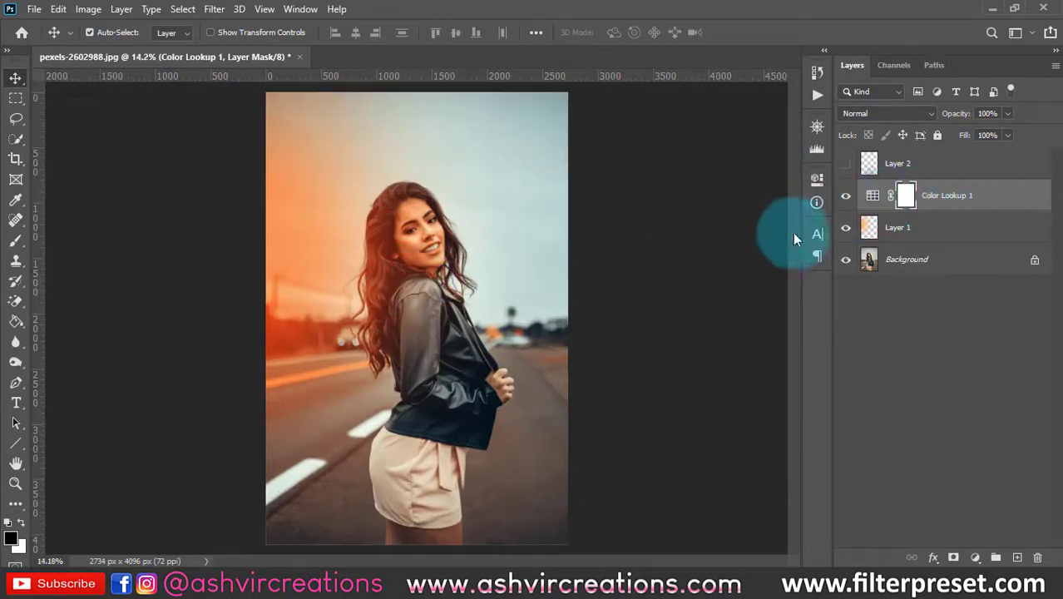
left_click(845, 196)
left_click(846, 197)
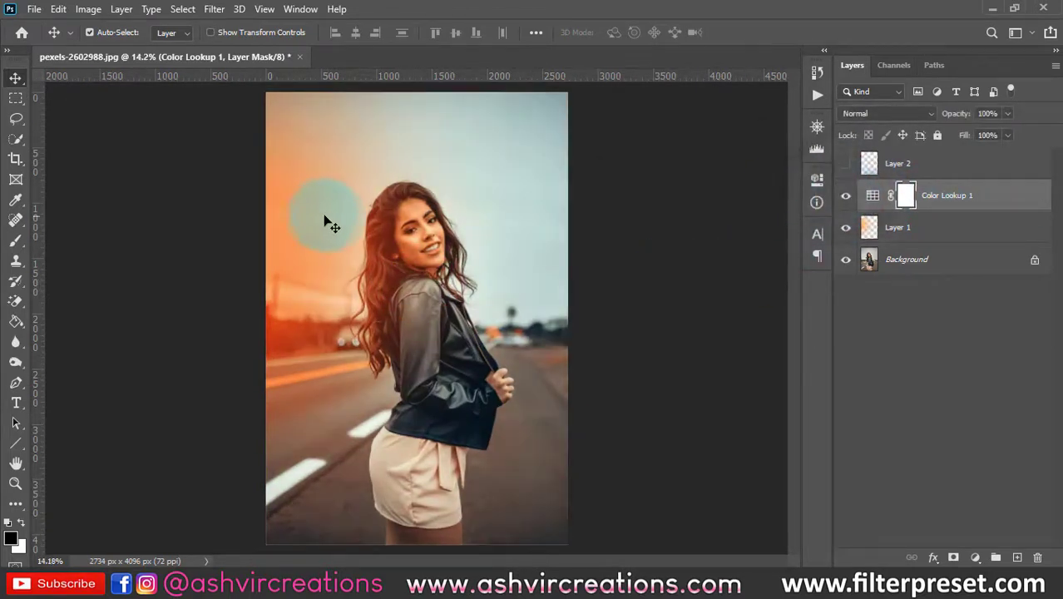
Step: Duplicate Layer 1's glow onto the photo's right side, shift the copy's hue to -110 and reposition it
left_click_drag(325, 219, 699, 231)
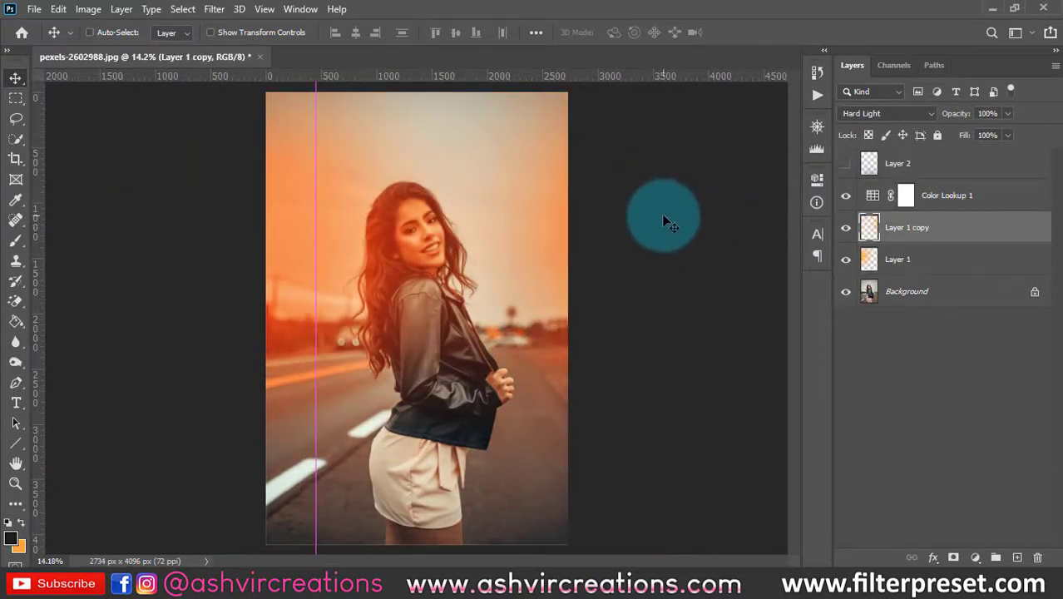
key("ctrl+u")
left_click_drag(650, 160, 605, 157)
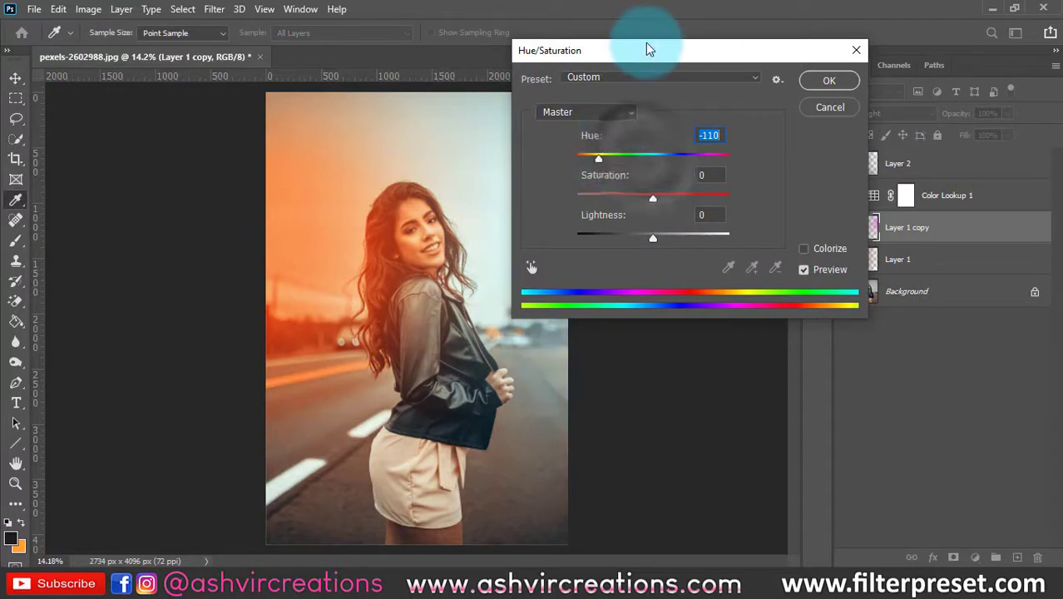
left_click_drag(646, 48, 787, 47)
left_click(966, 81)
key("v")
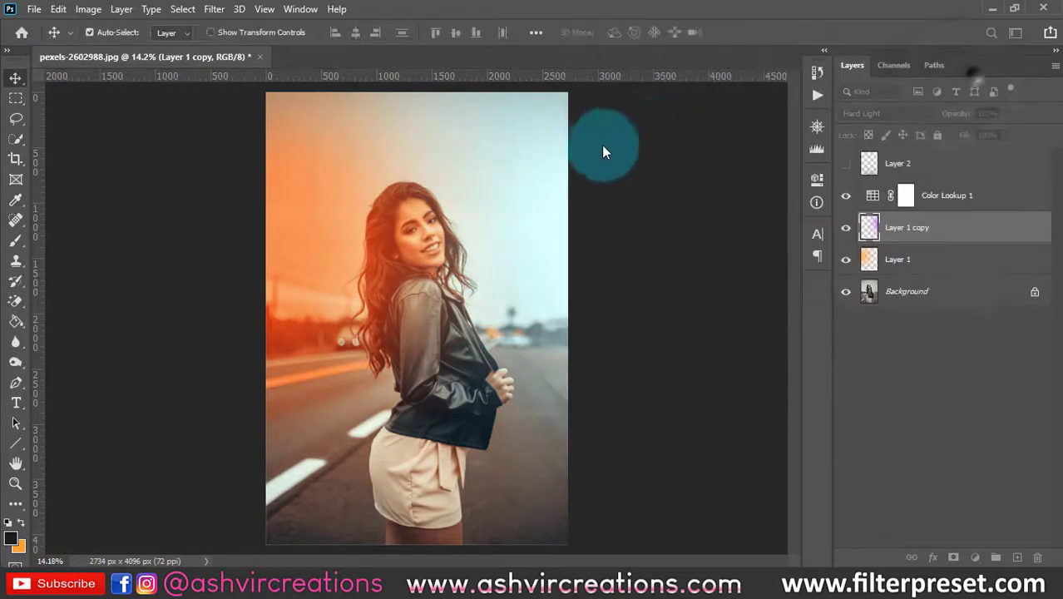
left_click_drag(603, 148, 425, 218)
scroll(424, 218, "up", 1)
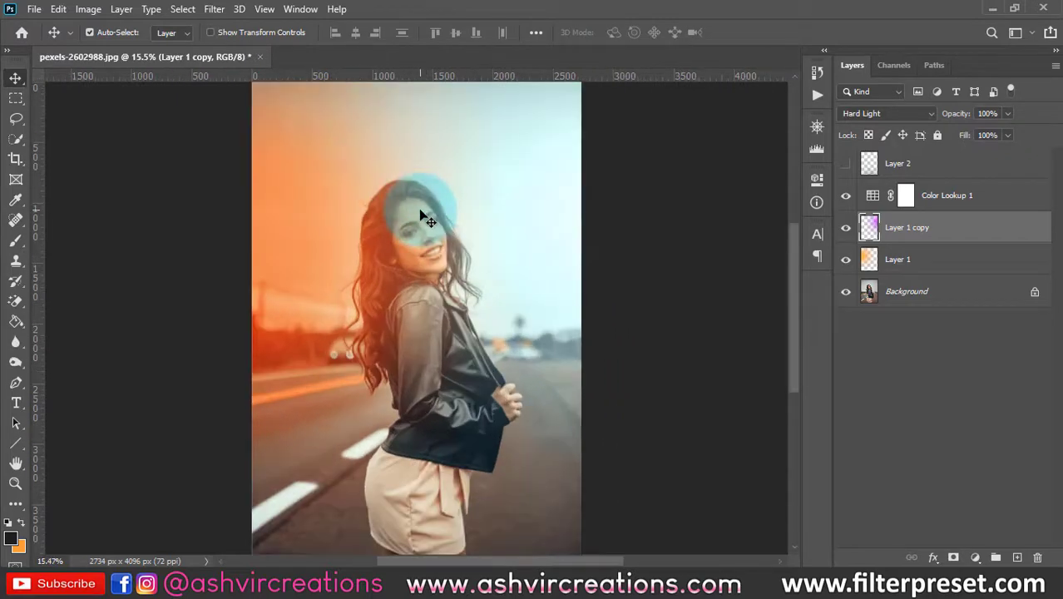
Step: Hide the Color Lookup 1 adjustment and the Layer 1 copy
left_click(846, 164)
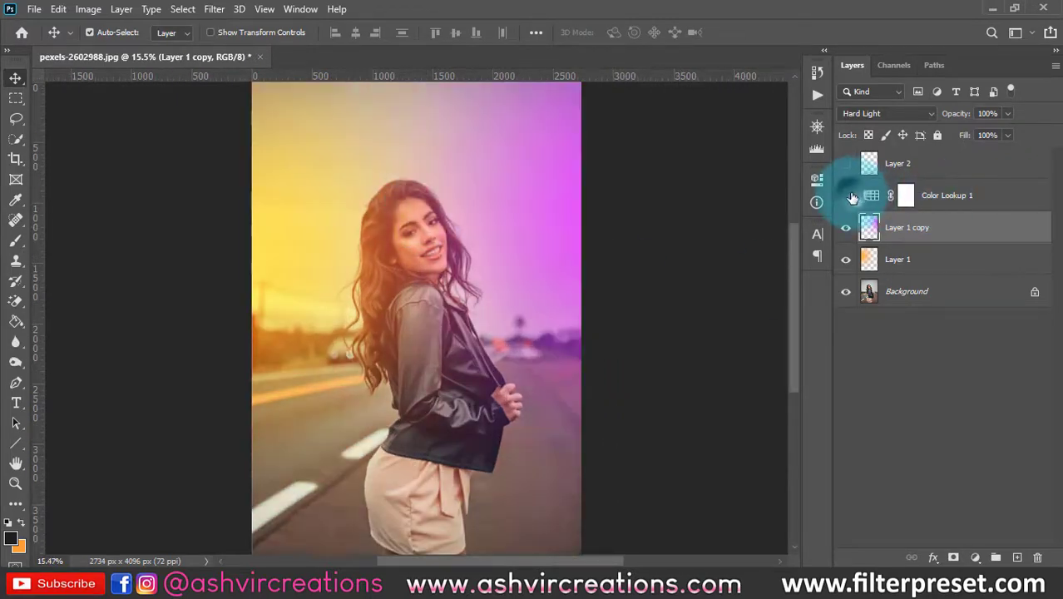
left_click(849, 197)
left_click(846, 228)
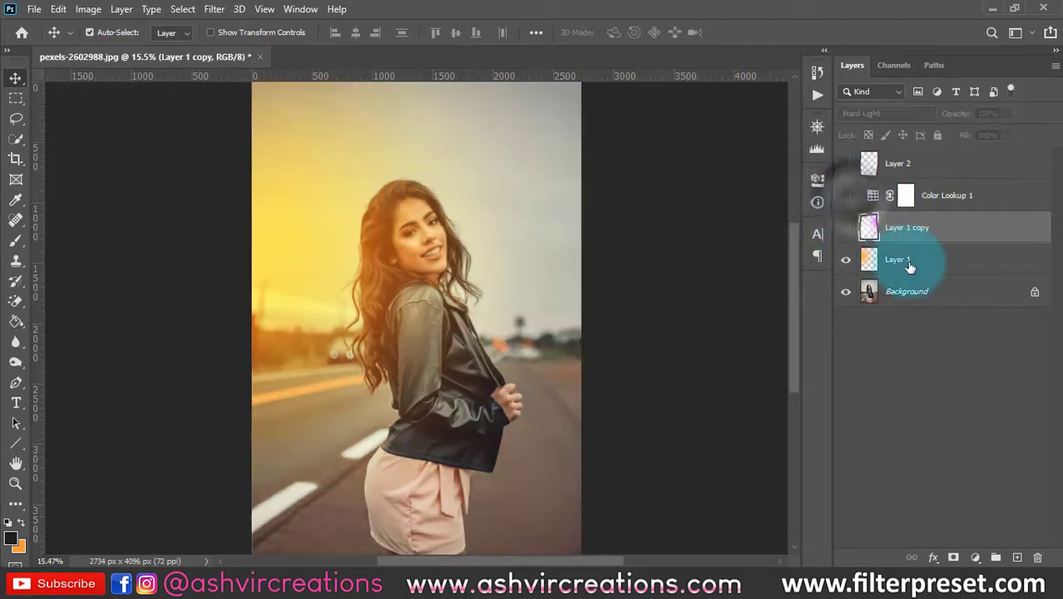
Step: Set Layer 1's blending mode to Vivid Light and nudge its glow beside the woman
left_click(910, 262)
left_click(886, 108)
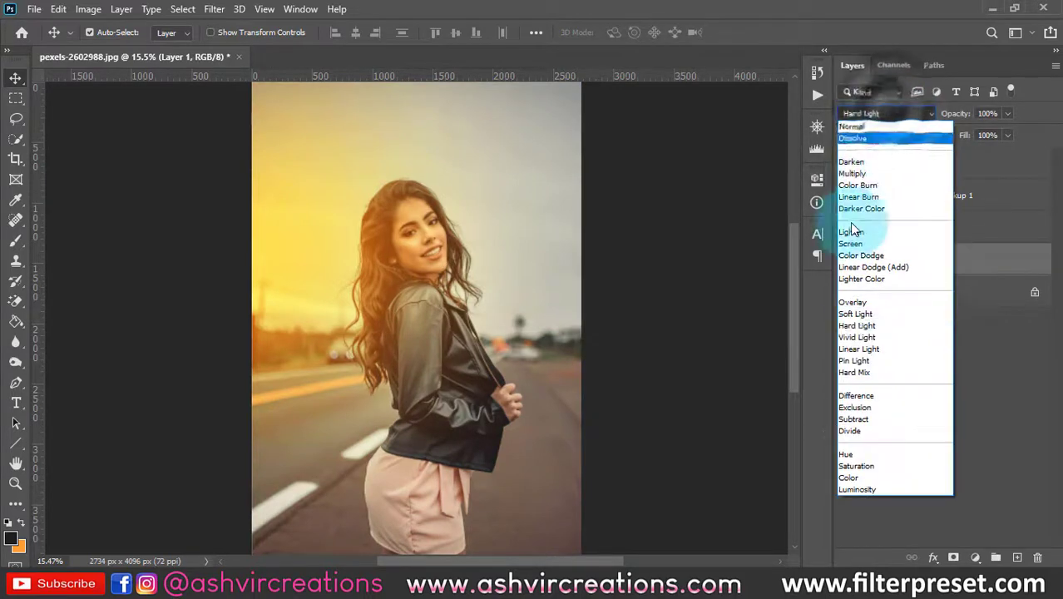
left_click(855, 334)
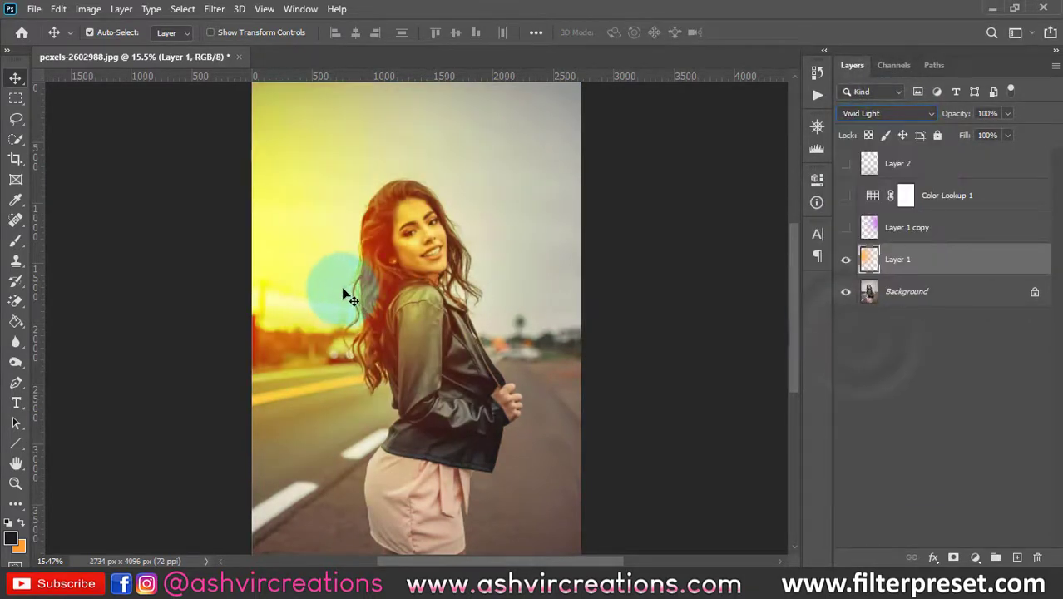
mouse_move(338, 270)
left_mouse_down()
mouse_move(434, 283)
mouse_move(336, 271)
mouse_move(431, 274)
mouse_move(348, 276)
left_mouse_up()
Step: Change Layer 1's blending mode to Pin Light and shift the glow slightly toward the photo's left edge
left_click(886, 113)
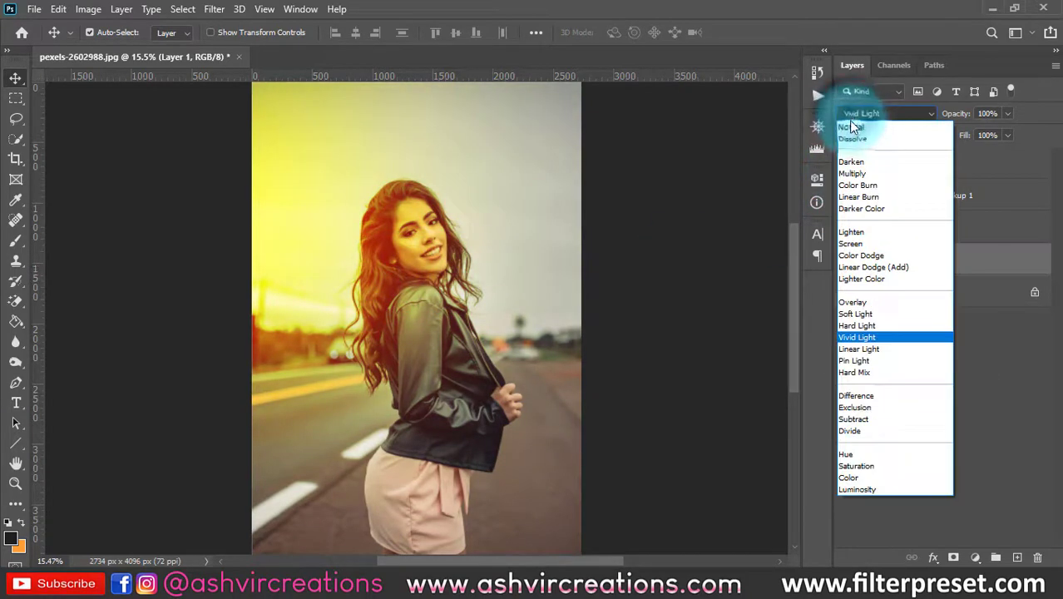
left_click(873, 358)
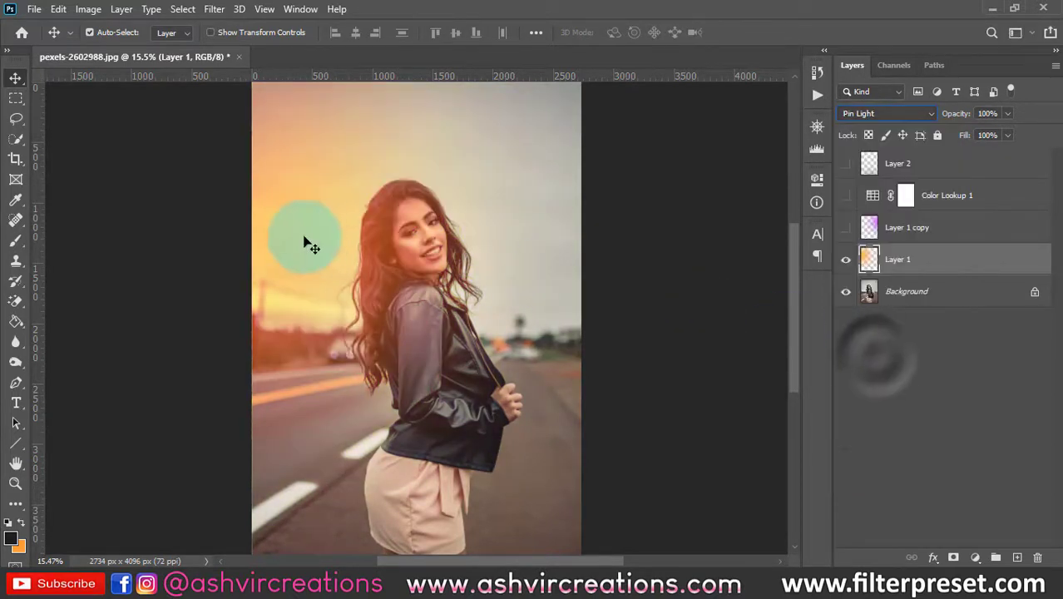
left_click_drag(304, 242, 283, 243)
Step: Recolour Layer 1's glow to blue with Hue/Saturation and reposition it along the photo's left side
key("ctrl+u")
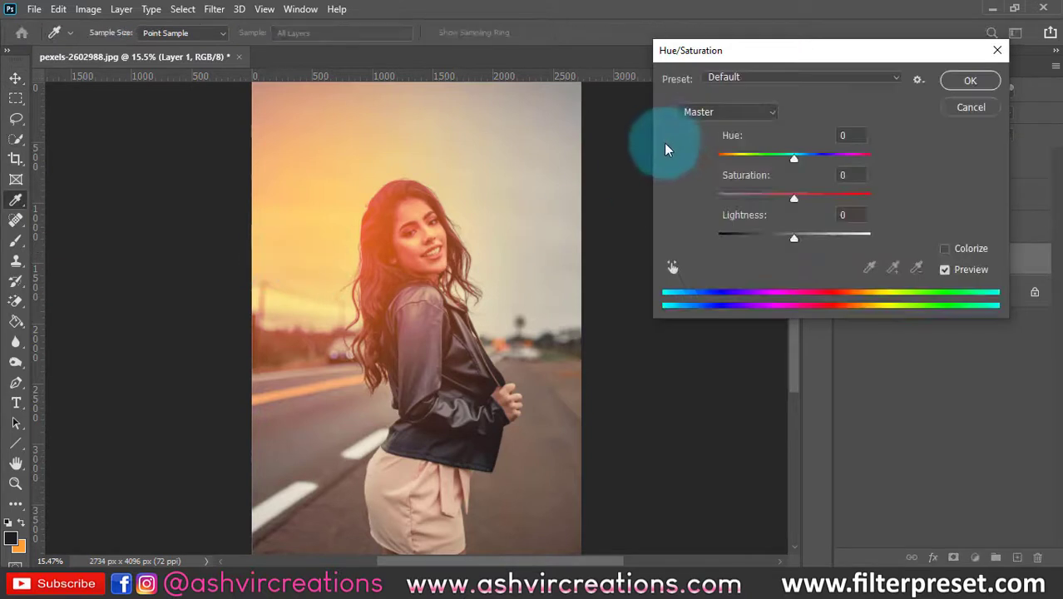
left_click_drag(786, 160, 702, 157)
left_click(953, 87)
left_click_drag(441, 209, 283, 264)
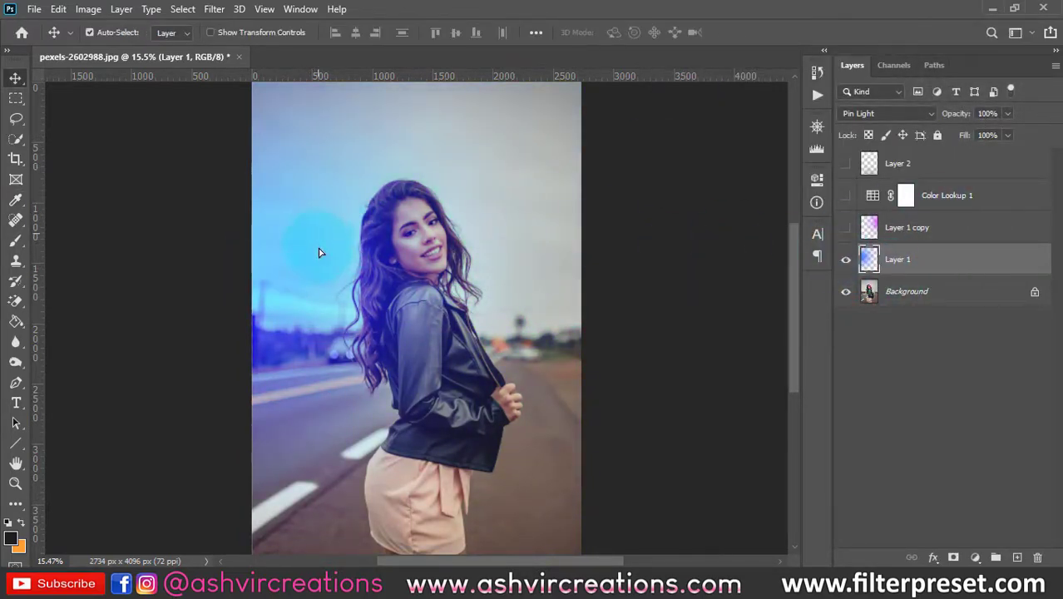
Step: Set Layer 1's blending mode to Subtract and try moving the glow around behind the woman
left_click(863, 113)
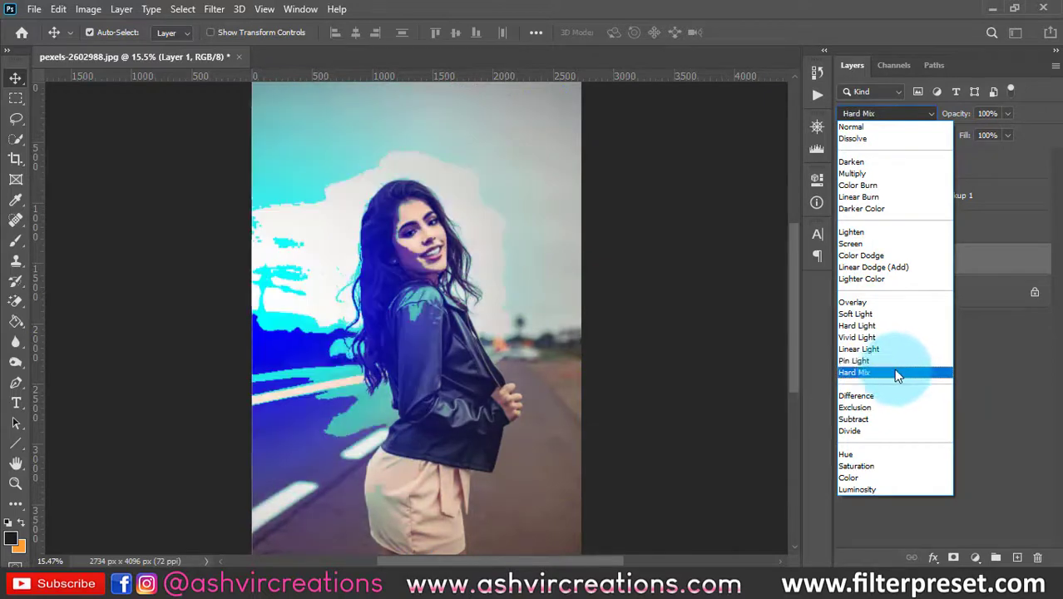
left_click(865, 424)
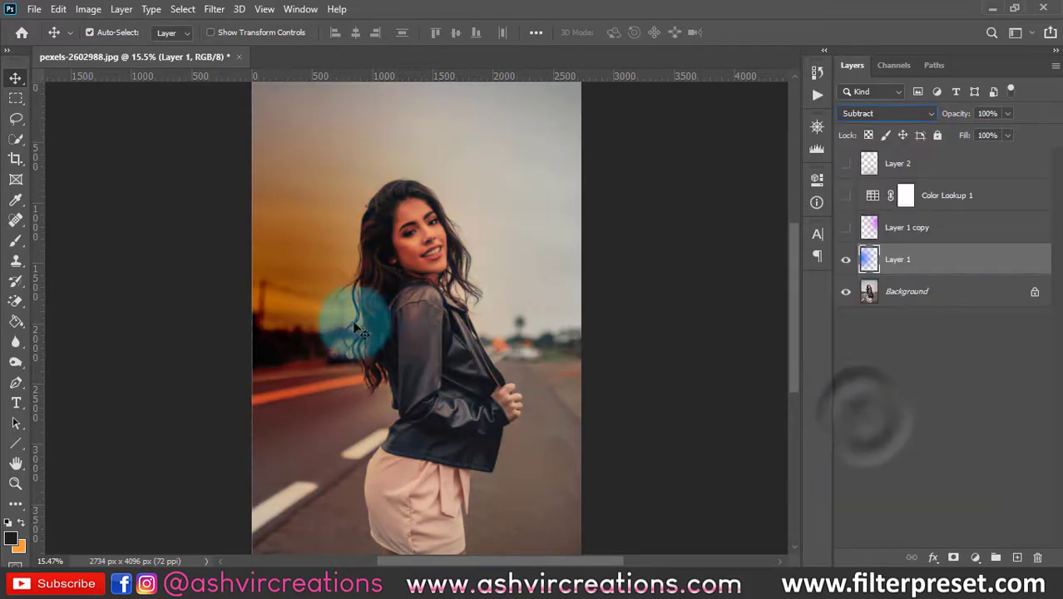
left_click_drag(355, 313, 536, 319)
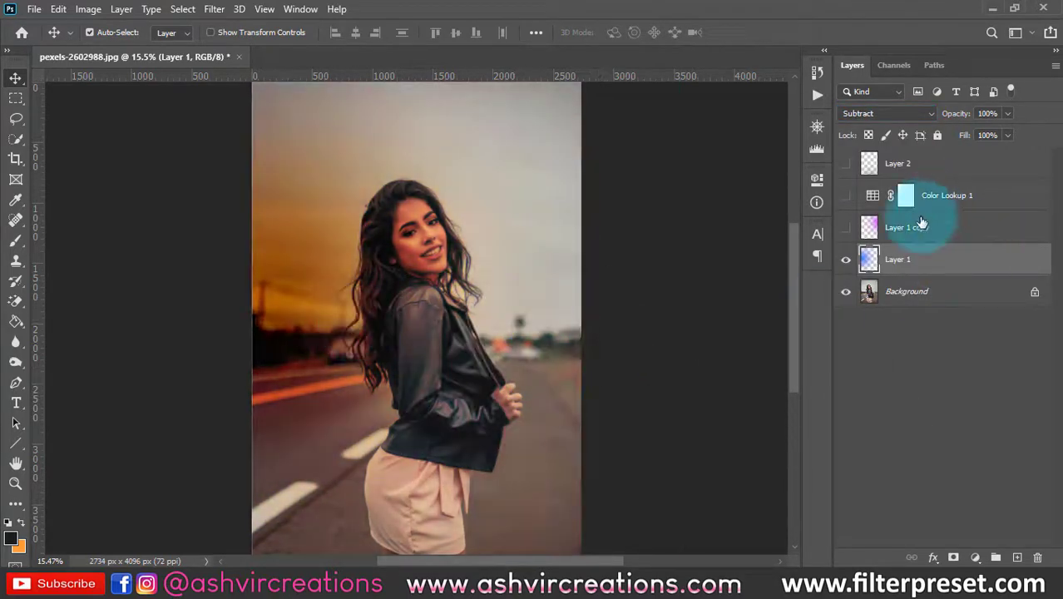
Step: Switch Layer 1's blending mode to Divide to show its effect on the road and sky
left_click(876, 113)
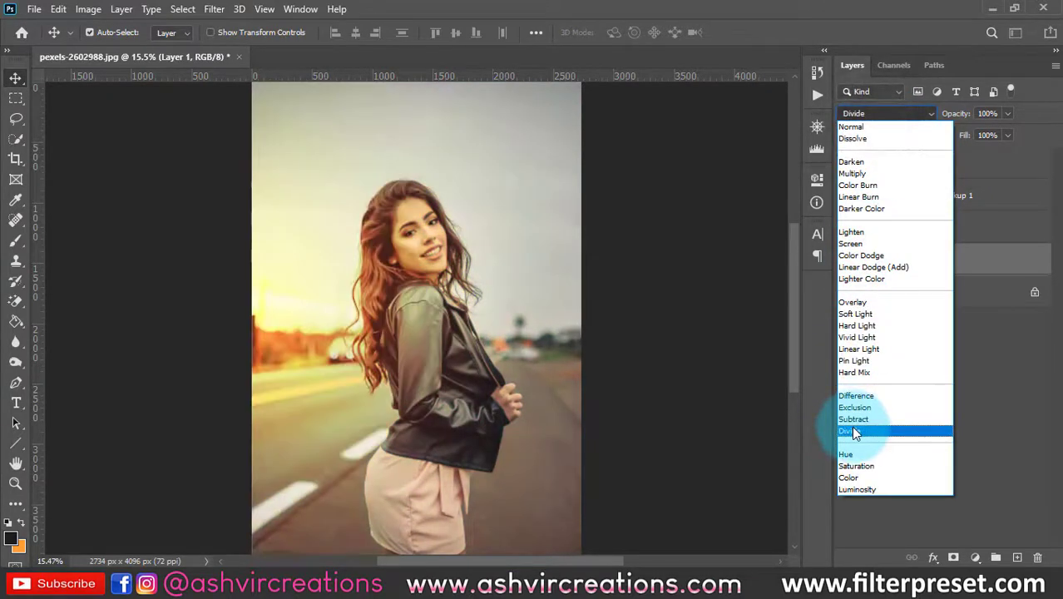
left_click(852, 432)
left_click_drag(339, 343, 782, 186)
Step: Set Layer 1's blending mode to Hue, check its visibility and move the glow over the photo
left_click(857, 111)
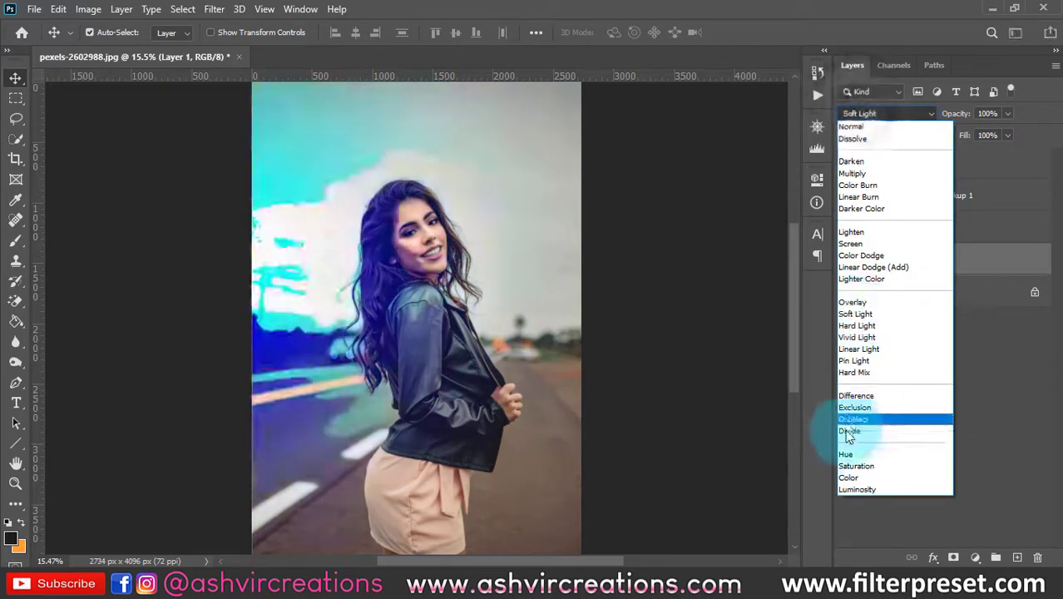
left_click(854, 453)
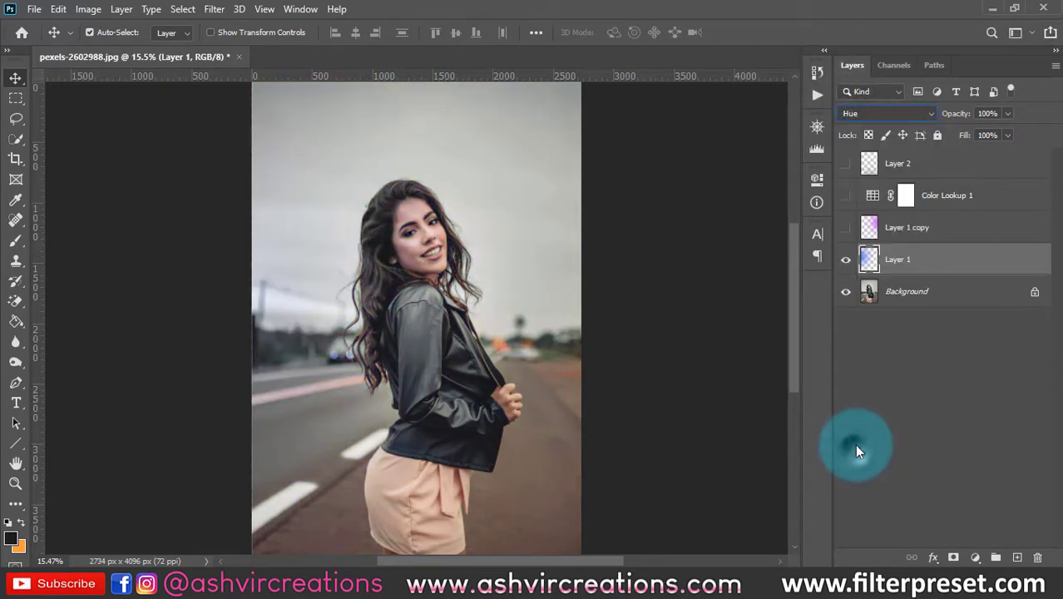
left_click(850, 263)
left_click_drag(582, 228, 524, 239)
Step: Scale Layer 1's glow up to 231.71% and position it to cover the whole photo
key("ctrl+t")
key("ctrl+0")
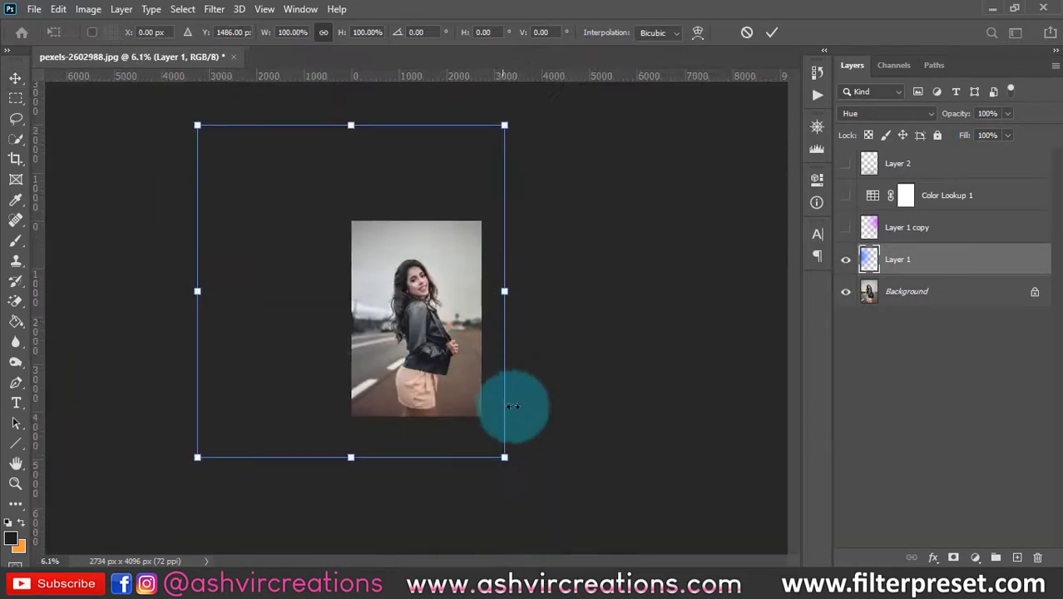
left_click_drag(515, 450, 782, 532)
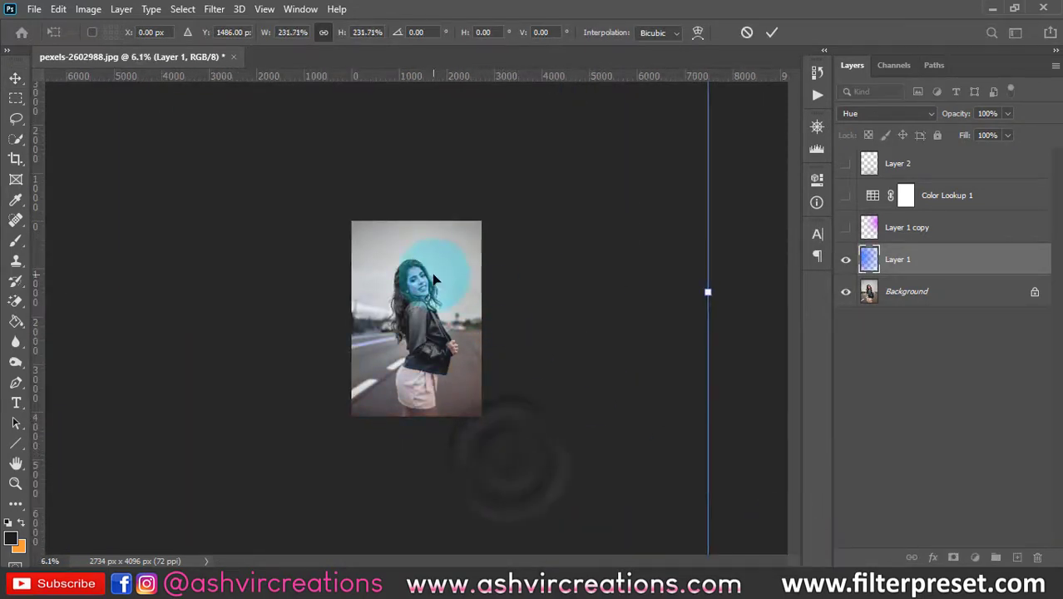
key("ctrl+0")
left_click_drag(493, 313, 642, 350)
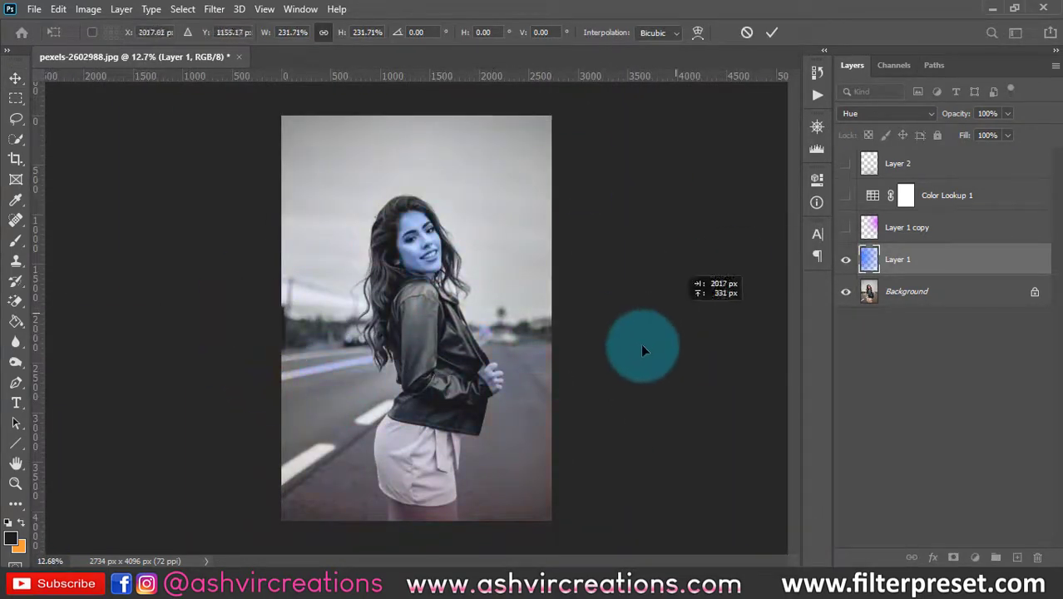
left_click_drag(602, 321, 602, 321)
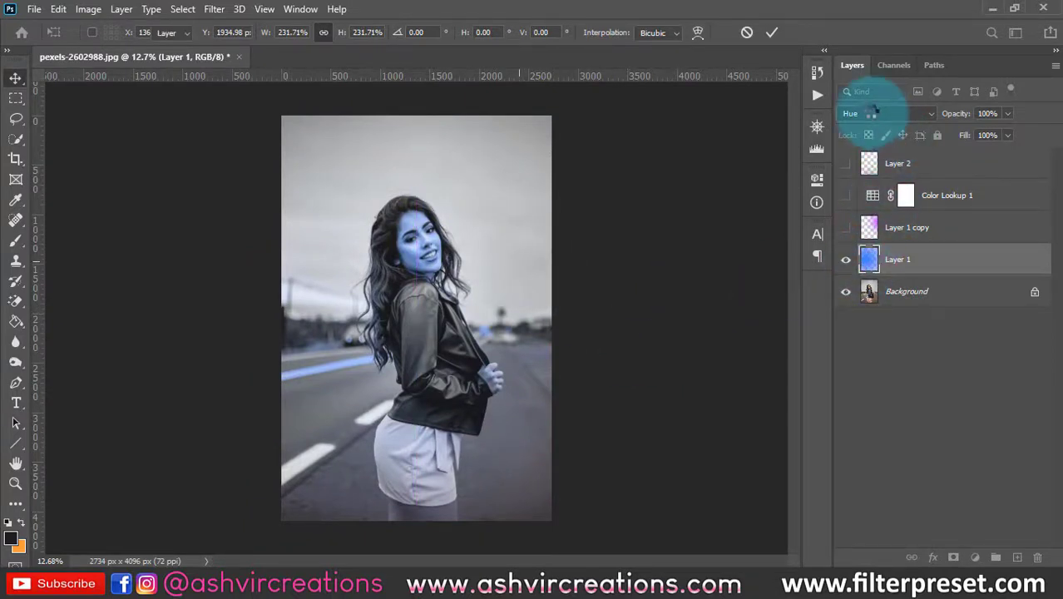
Step: Shift Layer 1's hue to yellow and raise its saturation to +95 with Hue/Saturation
key("ctrl+u")
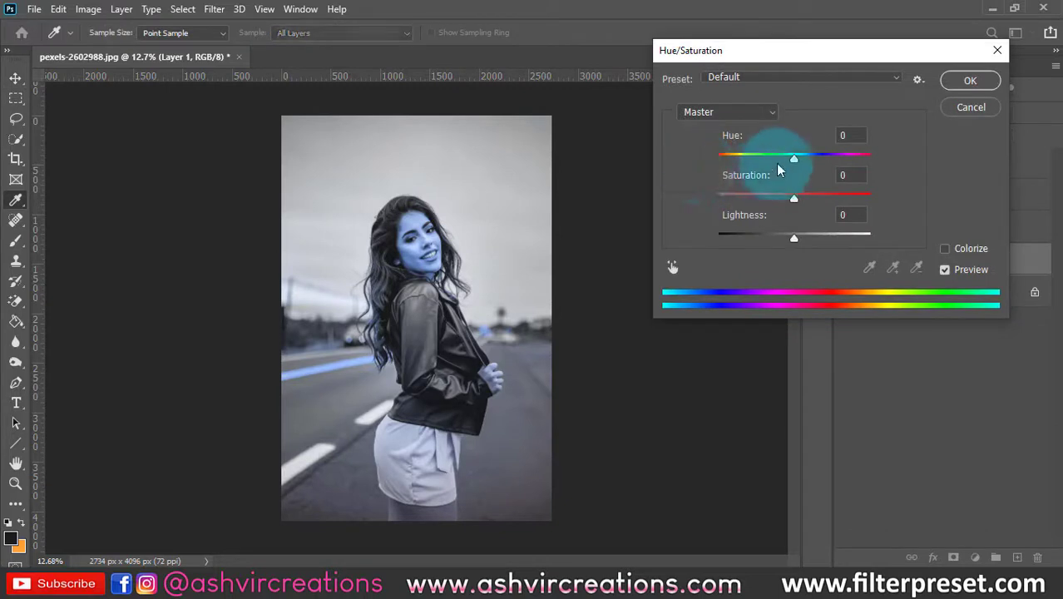
left_click_drag(751, 155, 869, 163)
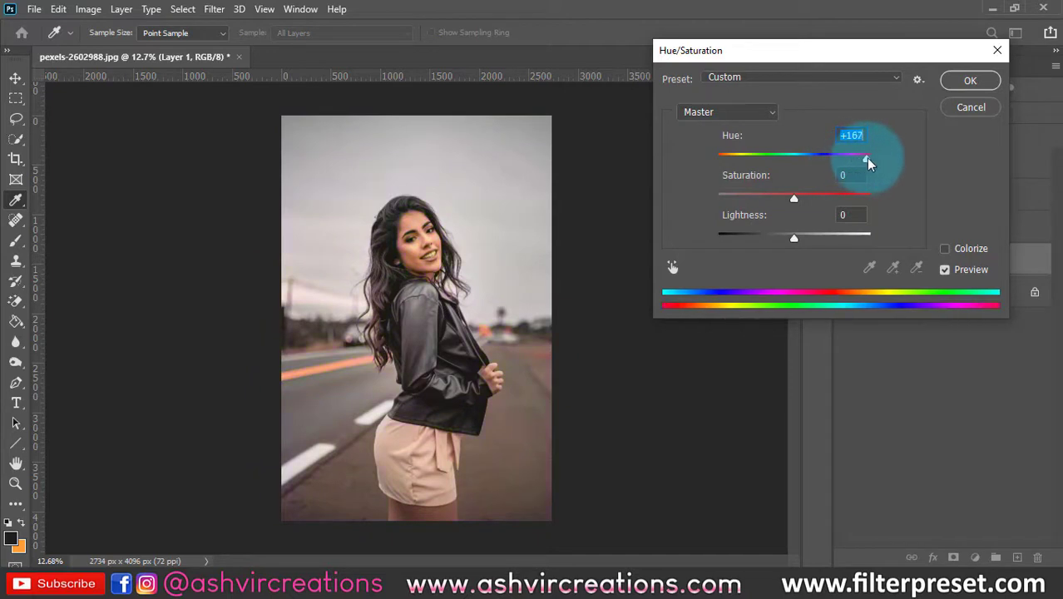
left_click_drag(794, 197, 865, 197)
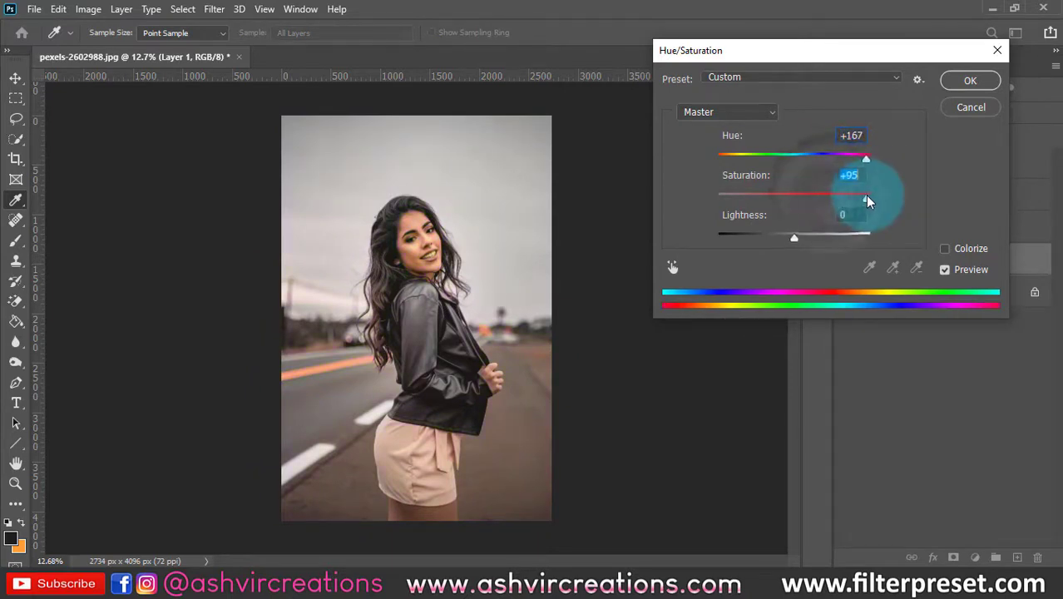
left_click_drag(865, 158, 718, 149)
left_click(965, 80)
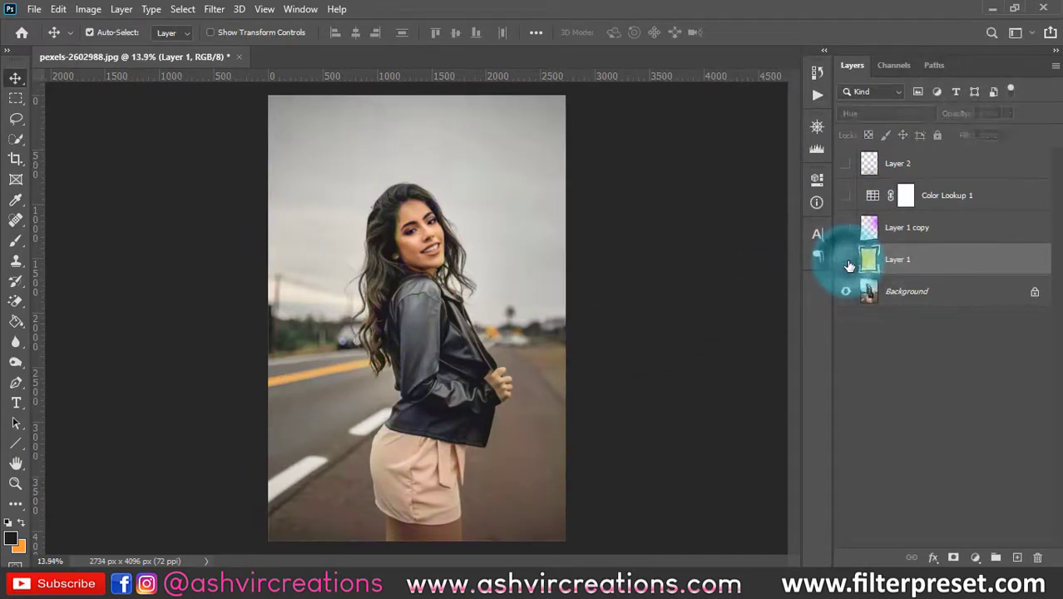
Step: Show Layer 1 again and open kriss-LEJ_4YYQKZ0-unsplash from the Downloads folder in Adobe Photoshop 2020
left_click(846, 259)
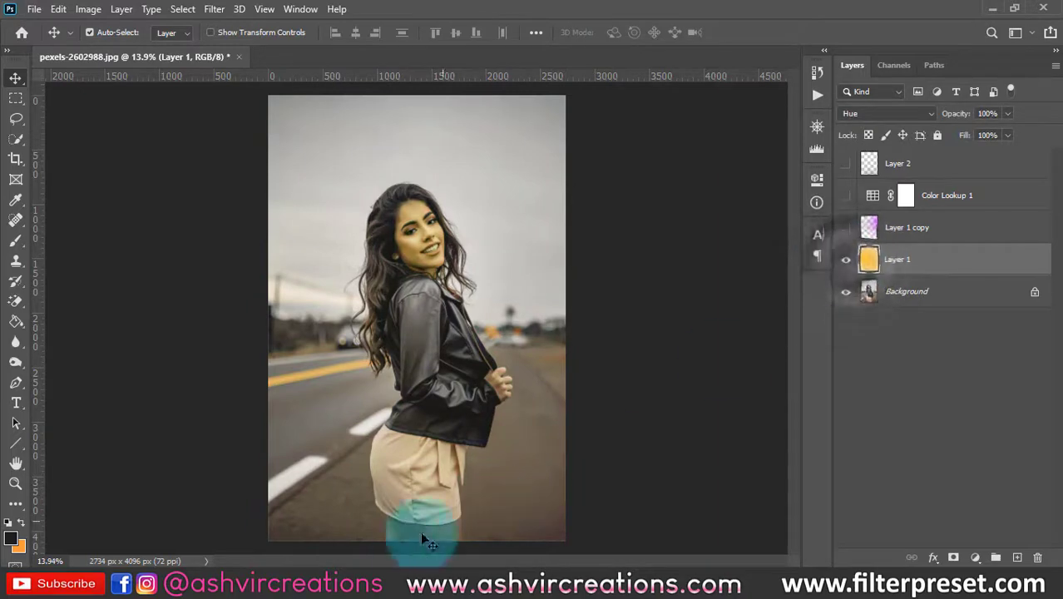
left_click(399, 586)
left_click(274, 158)
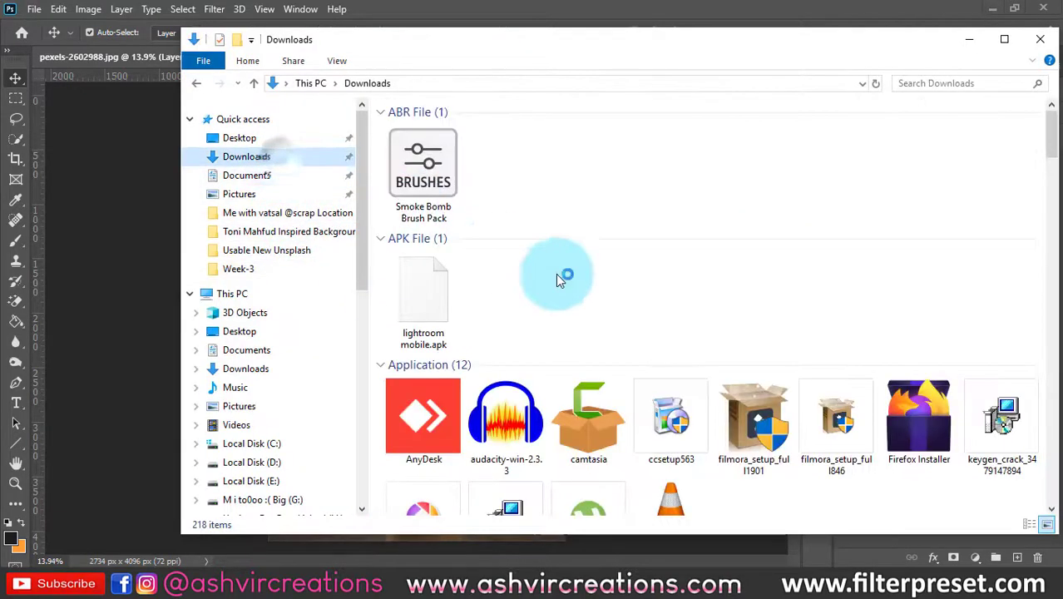
scroll(618, 275, "down", 10)
scroll(619, 275, "up", 5)
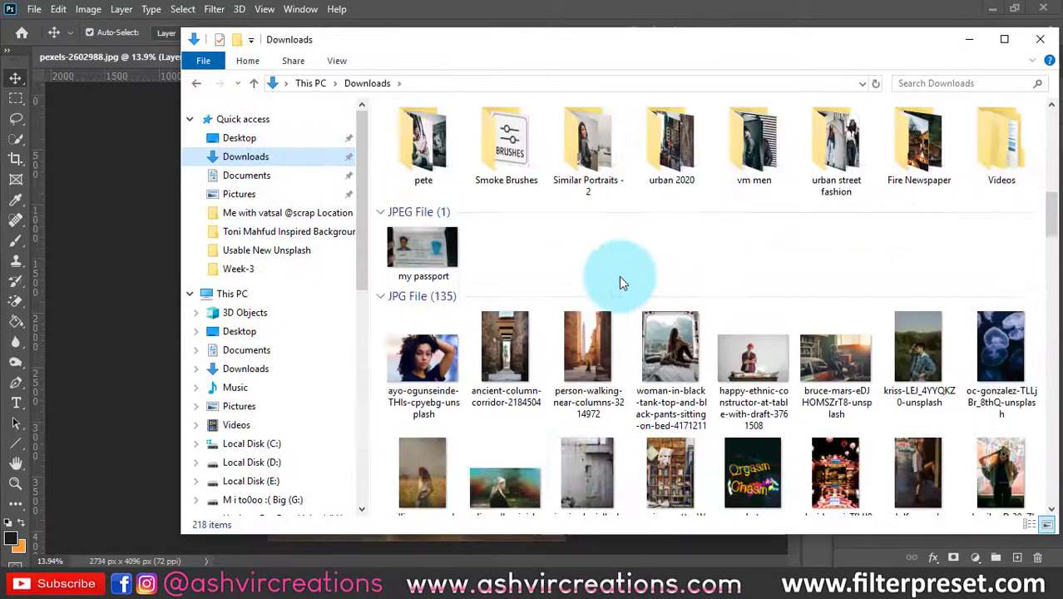
left_click(926, 357)
right_click(923, 347)
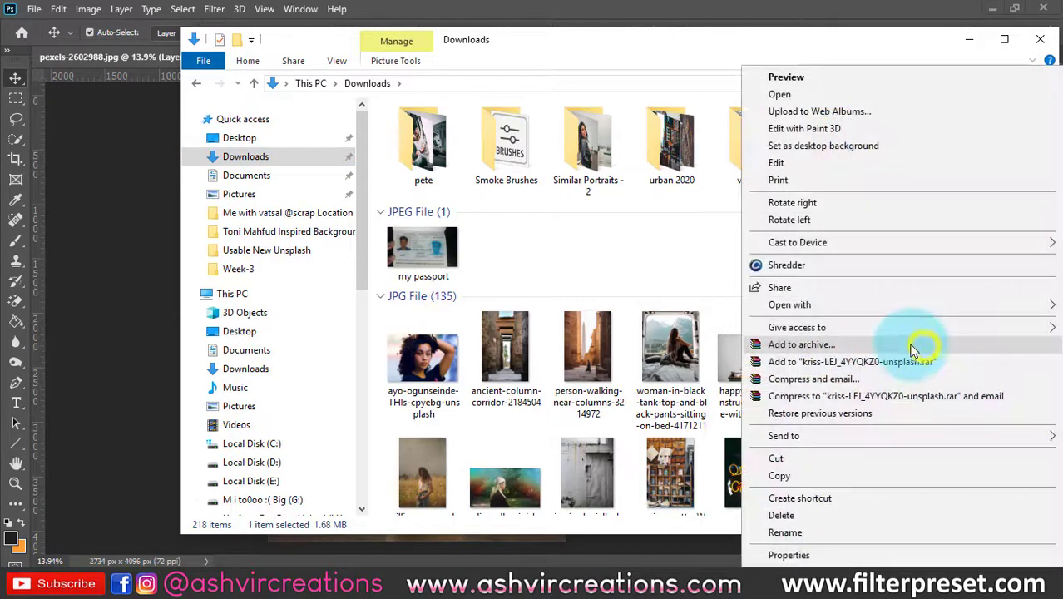
mouse_move(783, 305)
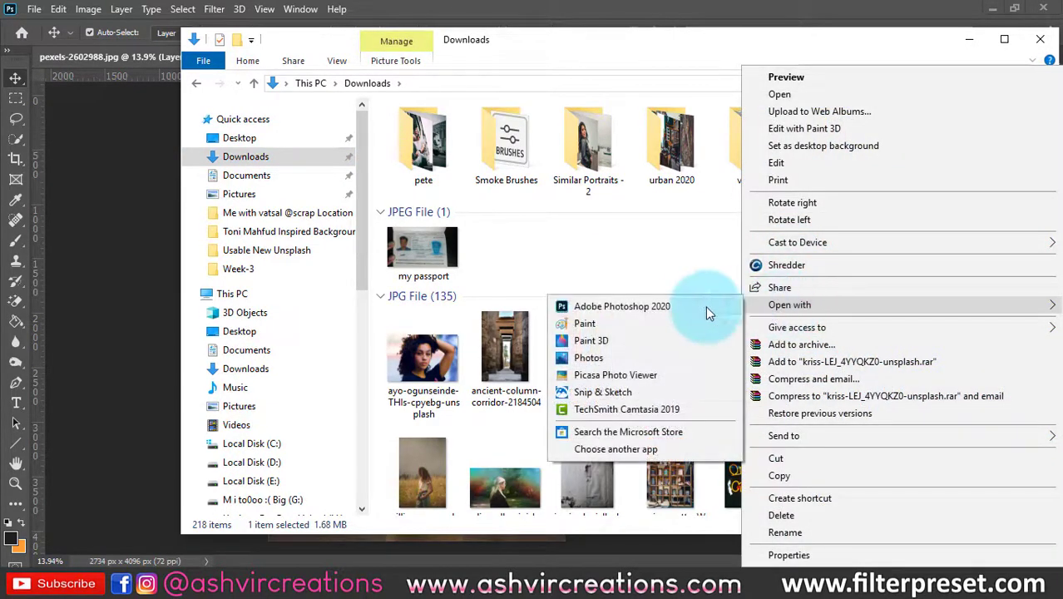
left_click(705, 307)
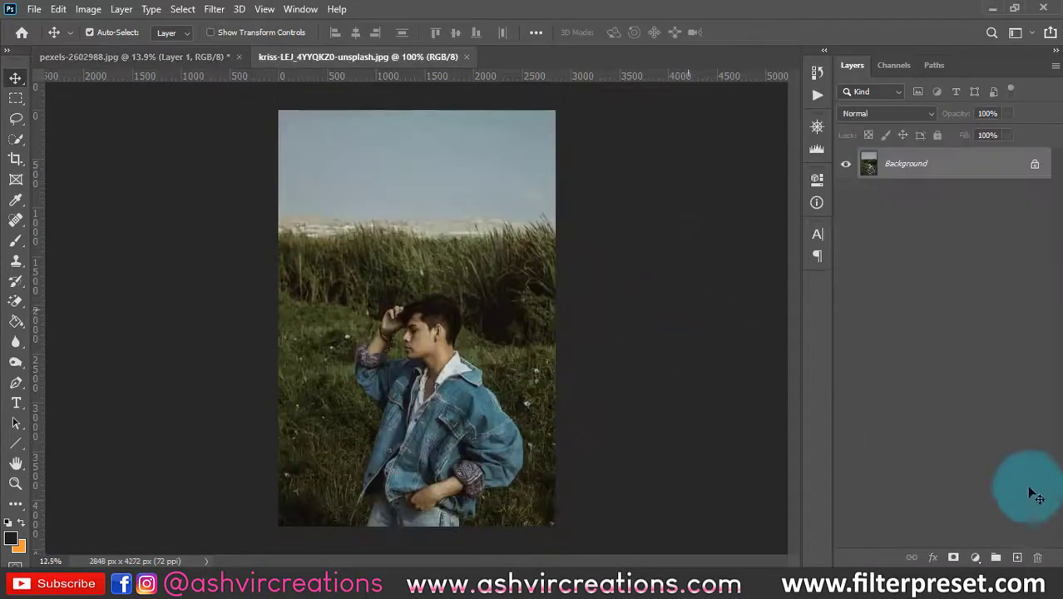
Step: Add a new layer and paint a soft orange glow over the man's head with the 1457 px brush
left_click(1017, 556)
key("g")
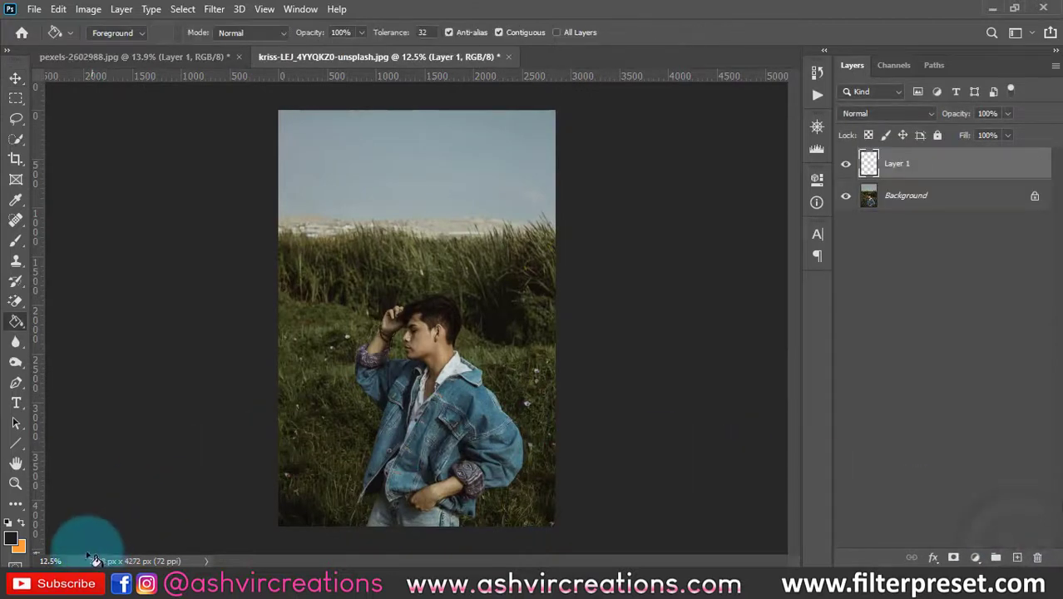
left_click(21, 520)
key("b")
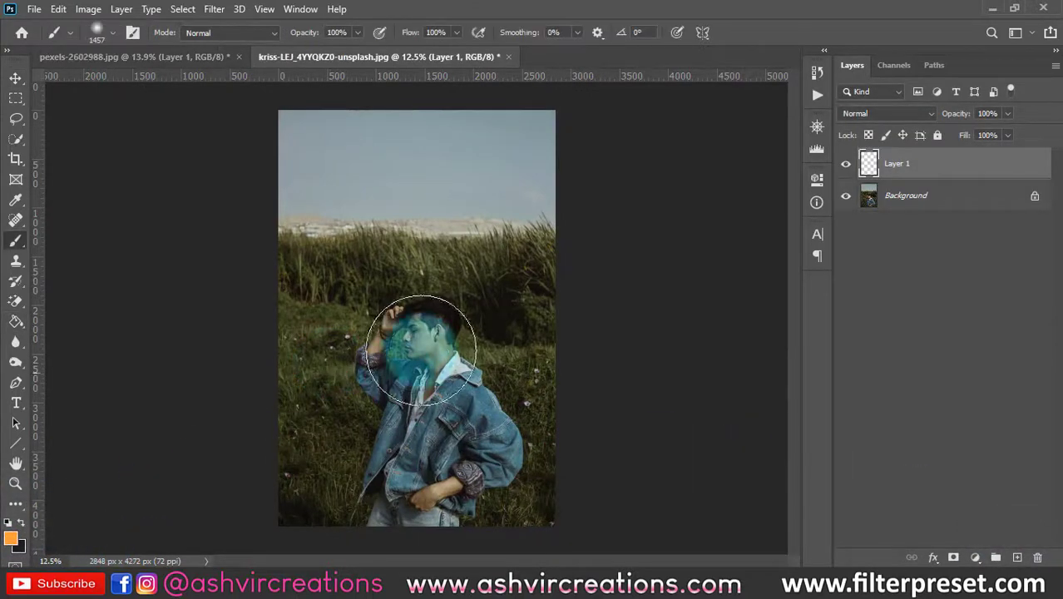
mouse_move(427, 321)
left_mouse_down()
mouse_move(389, 389)
mouse_move(409, 358)
mouse_move(399, 329)
left_mouse_up()
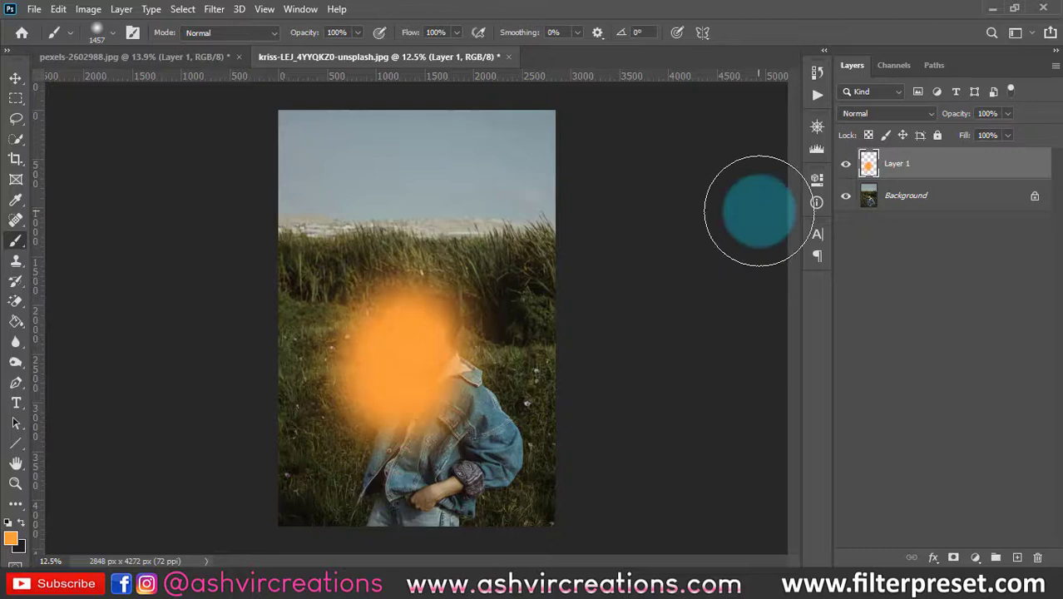
Step: Set Layer 1's blending mode to Hue and transform the glow to cover the left side of the photo
left_click(866, 113)
left_click(857, 453)
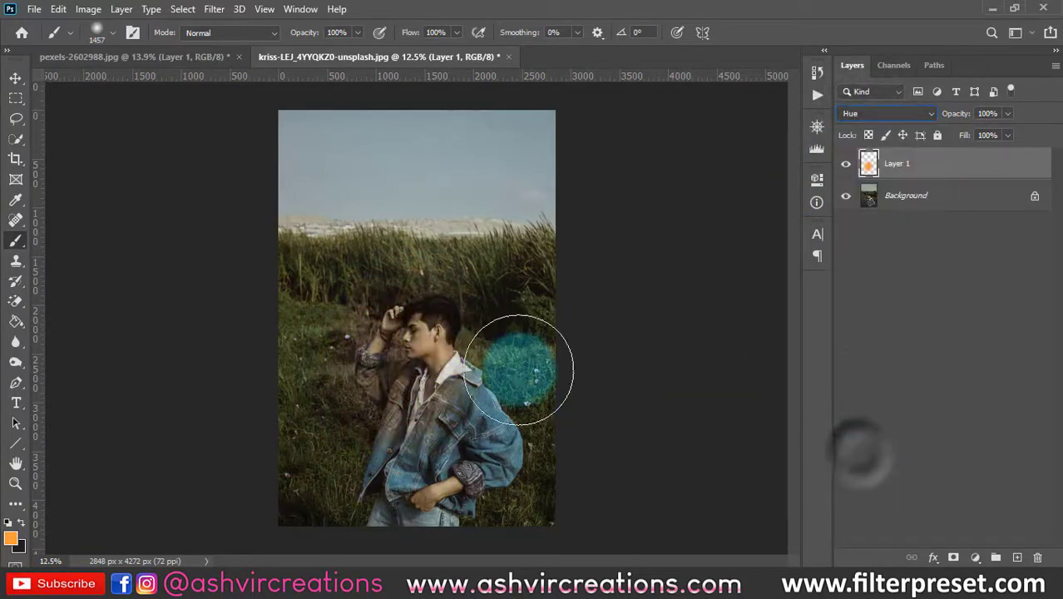
key("ctrl+t")
left_click_drag(469, 372, 384, 296)
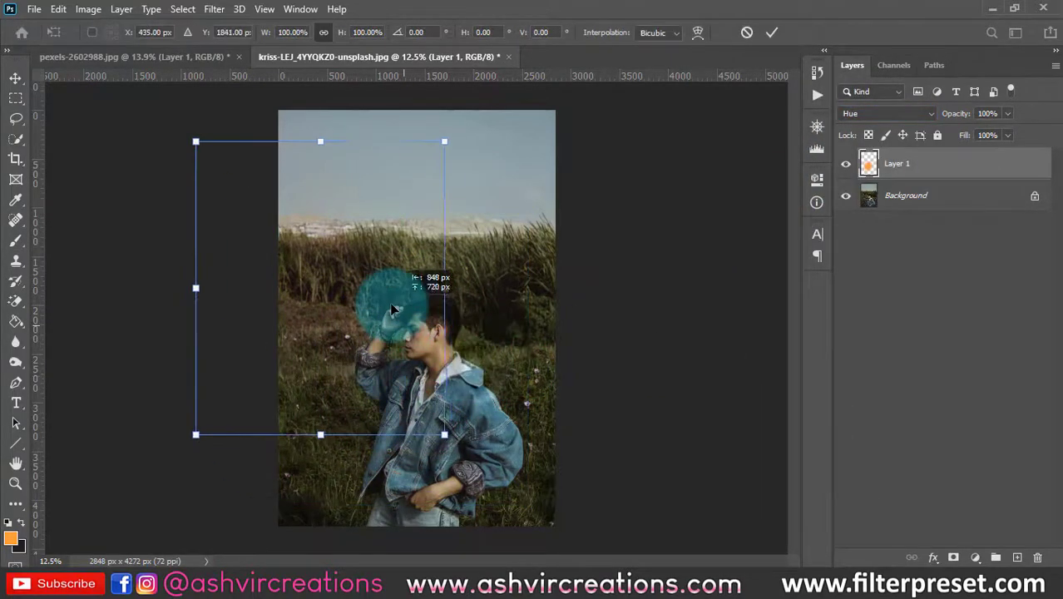
mouse_move(438, 434)
left_mouse_down()
mouse_move(842, 510)
mouse_move(835, 518)
mouse_move(357, 389)
mouse_move(709, 293)
mouse_move(358, 299)
mouse_move(367, 286)
left_mouse_up()
key("Return")
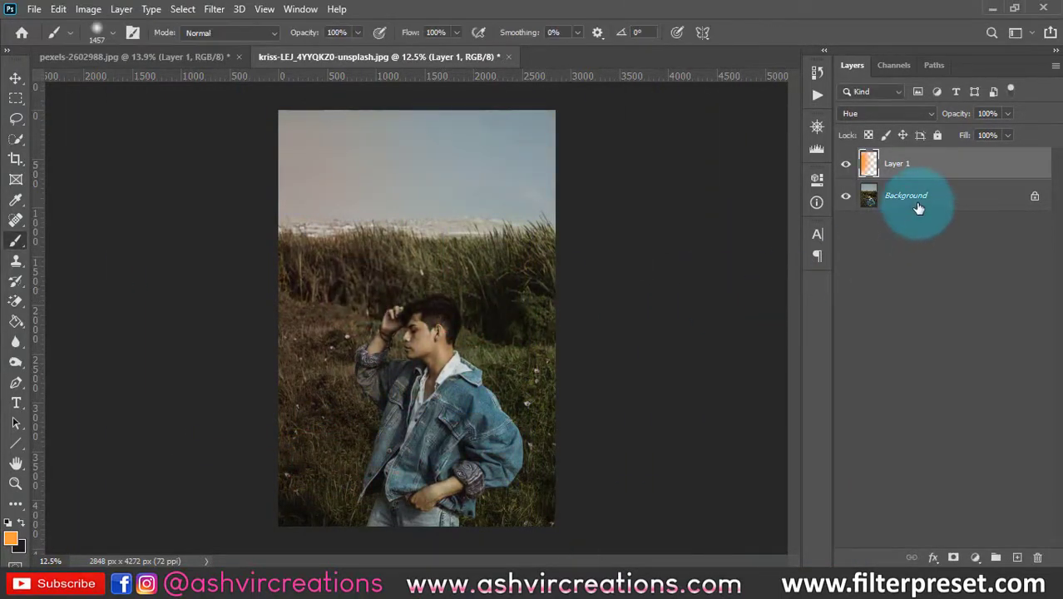
Step: Brighten the Background layer's highlights with Levels by lowering the white input point
left_click(915, 200)
key("ctrl+l")
left_click_drag(771, 392, 716, 391)
left_click(834, 247)
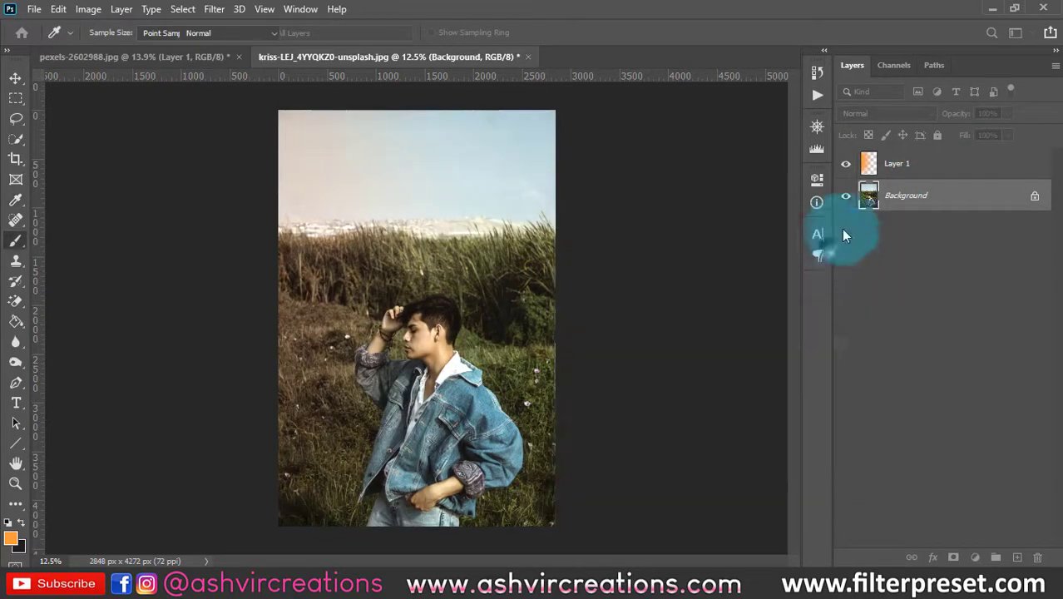
Step: Shift Layer 1's hue by +170 to blue and move the glow to the right side of the photo
left_click(907, 169)
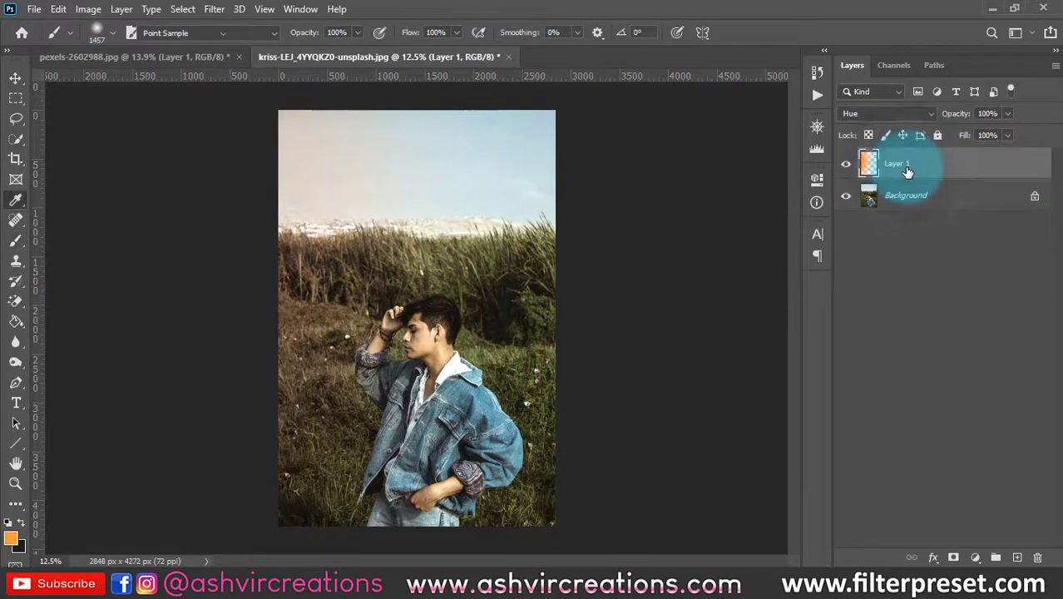
key("ctrl+u")
left_click_drag(779, 166, 866, 155)
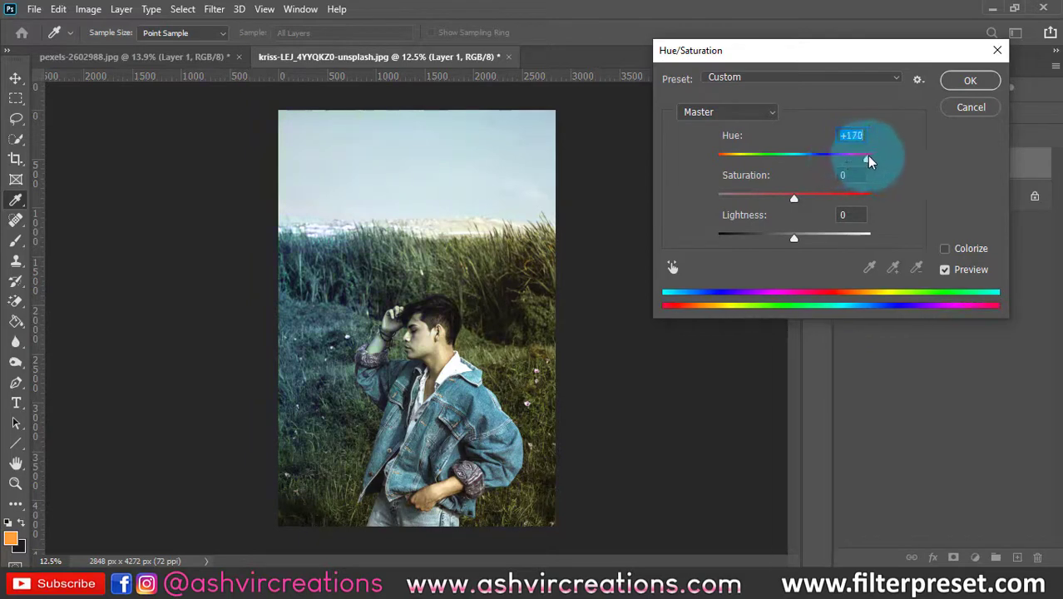
left_click(972, 79)
key("ctrl+t")
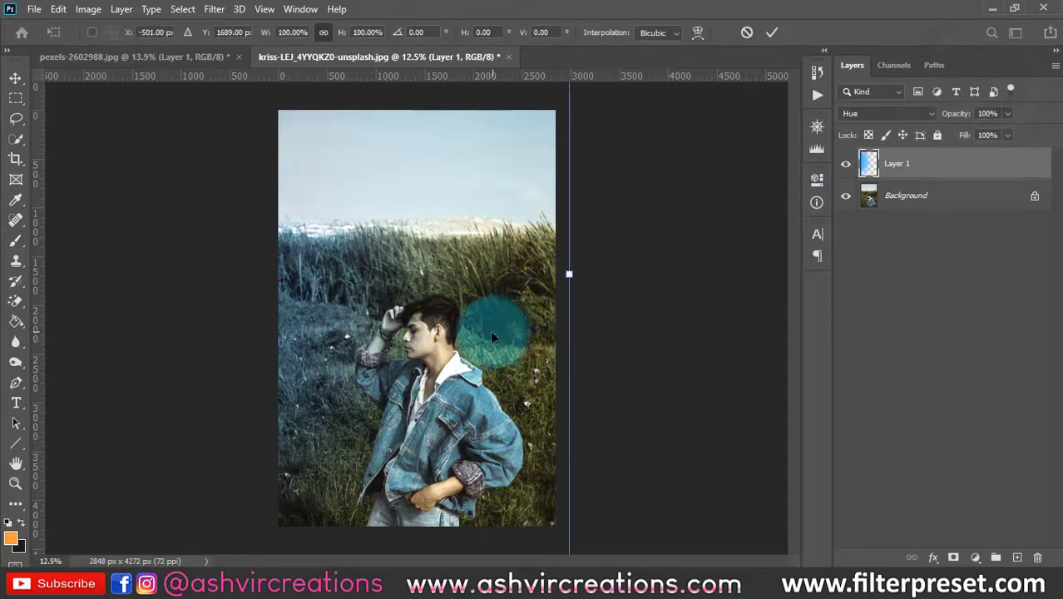
left_click_drag(490, 330, 762, 369)
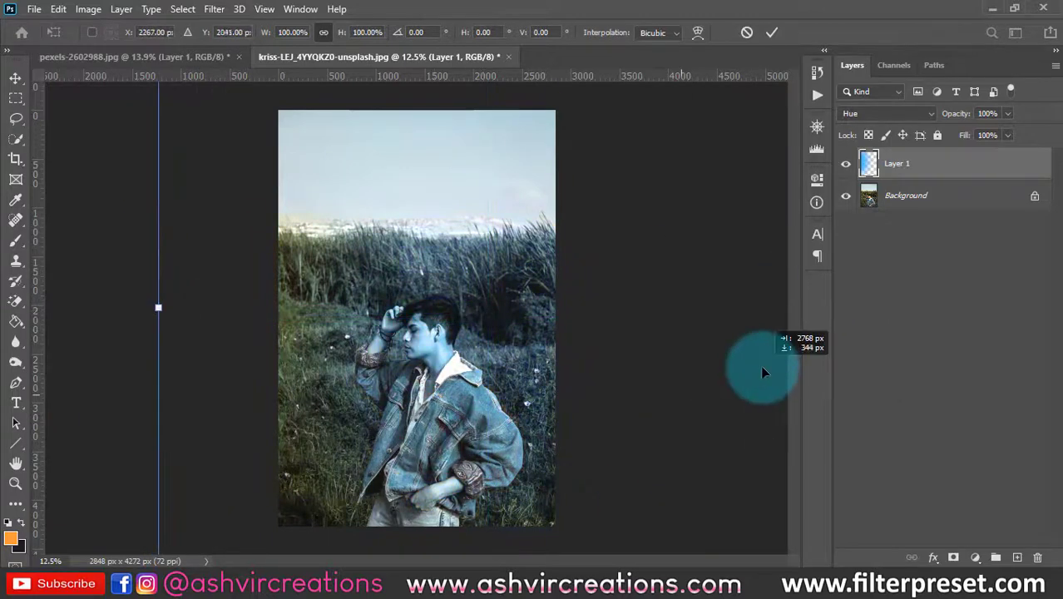
double_click(604, 231)
Step: Set Layer 1's blending mode to Saturation and move the glow across the photo to show its effect
left_click(868, 110)
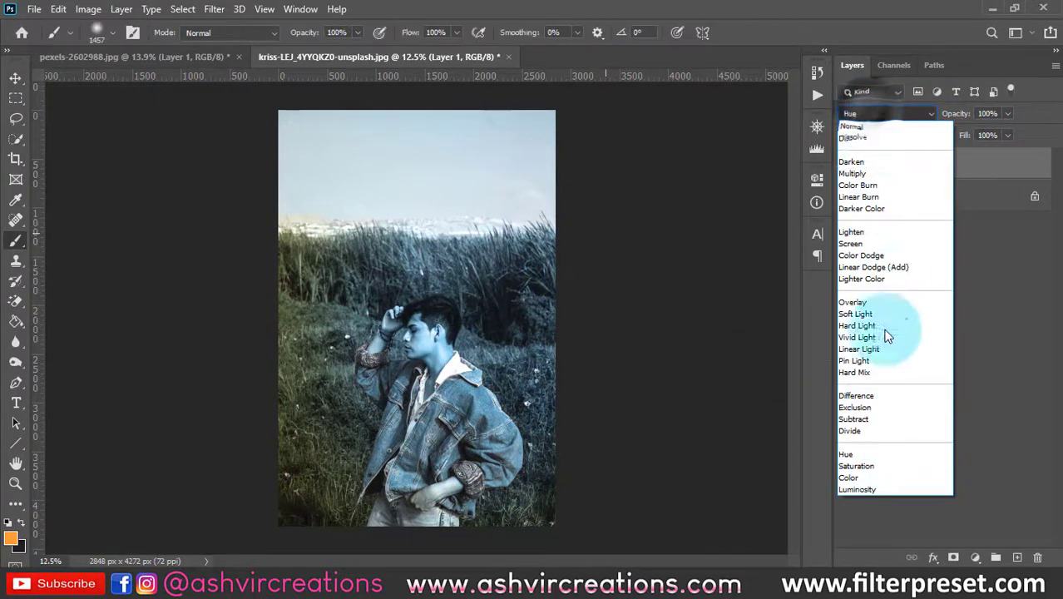
left_click(869, 462)
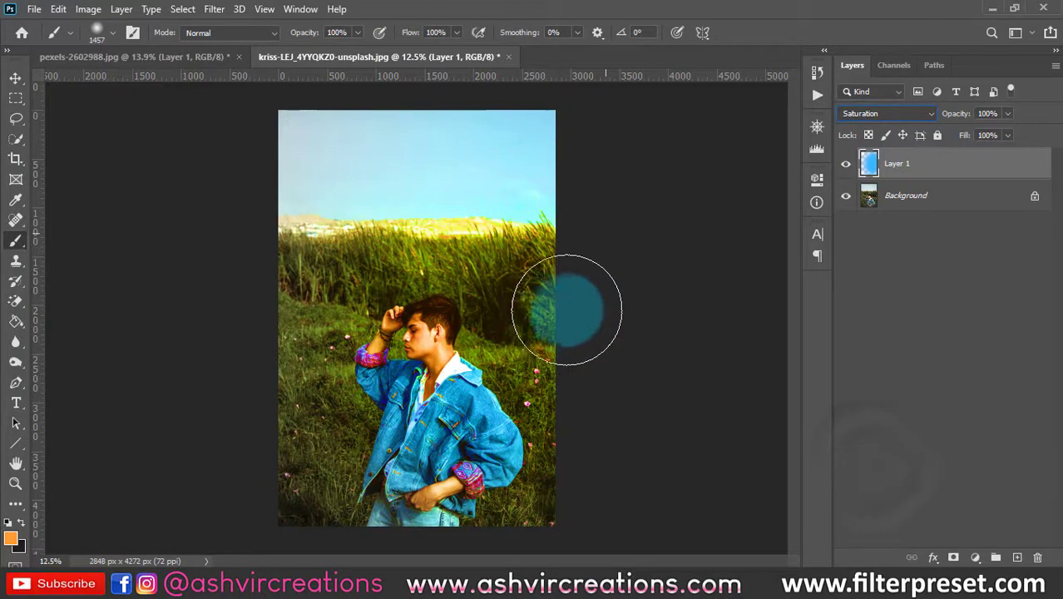
left_click(16, 77)
left_click_drag(438, 320, 515, 321)
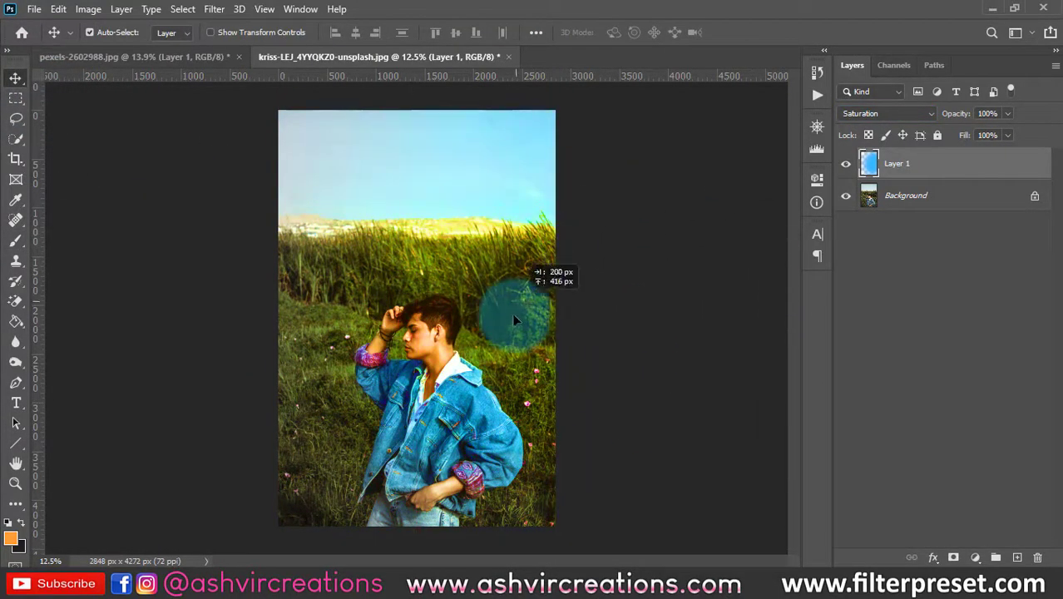
left_click_drag(571, 281, 751, 220)
Step: Set Layer 1's blending mode to Color and duplicate the glow so blue covers both sides of the photo
left_click(866, 115)
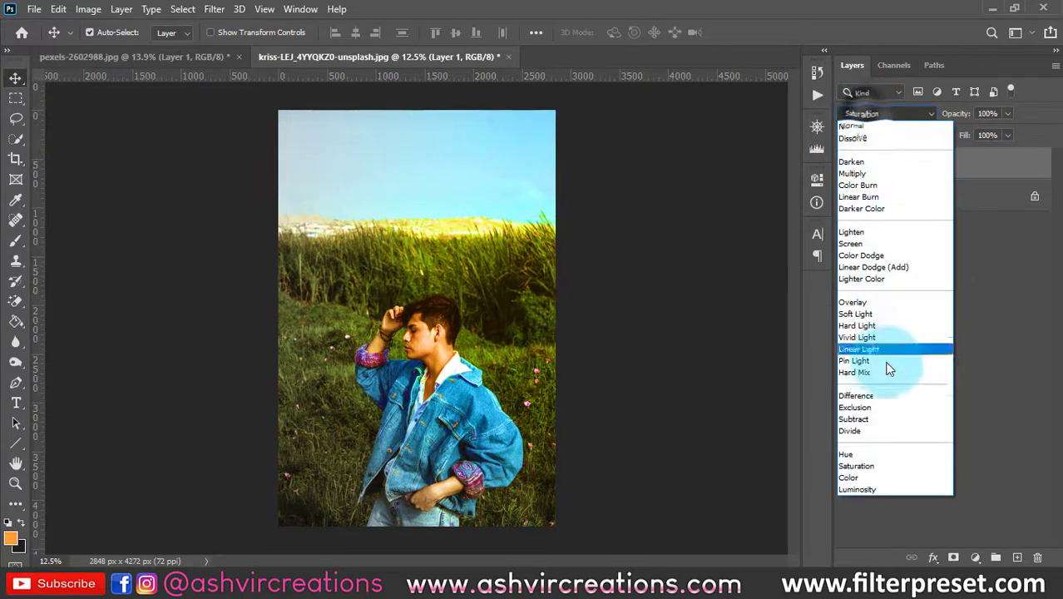
left_click(863, 480)
left_click_drag(564, 402, 527, 352)
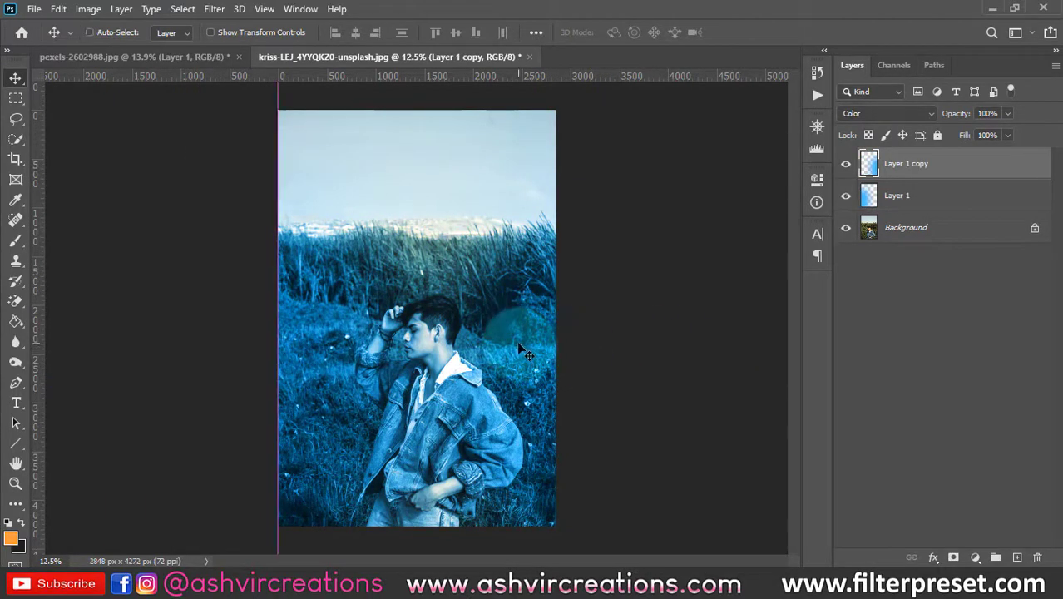
Step: Shift Layer 1 copy's hue by +150 to red and adjust its glow's position on the right side of the photo
key("ctrl+u")
left_click_drag(771, 160, 860, 155)
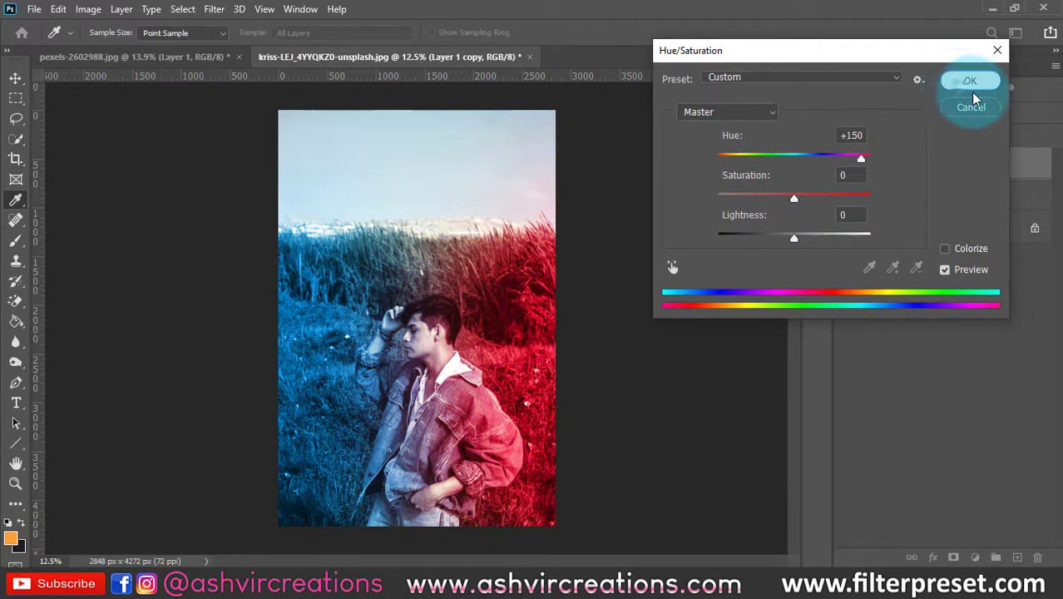
left_click(971, 88)
key("v")
mouse_move(534, 356)
left_mouse_down()
mouse_move(511, 346)
mouse_move(544, 349)
left_mouse_up()
scroll(542, 362, "down", 3)
scroll(525, 361, "up", 1)
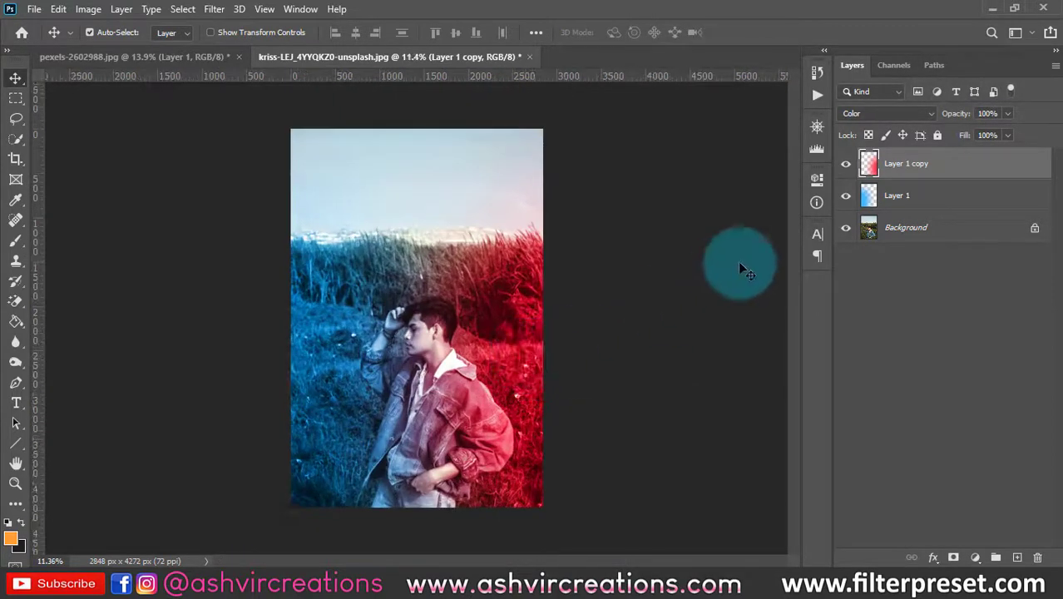
Step: Set Layer 1 copy's blending mode to Luminosity to show its effect, and hide the layer
left_click(865, 114)
left_click(857, 488)
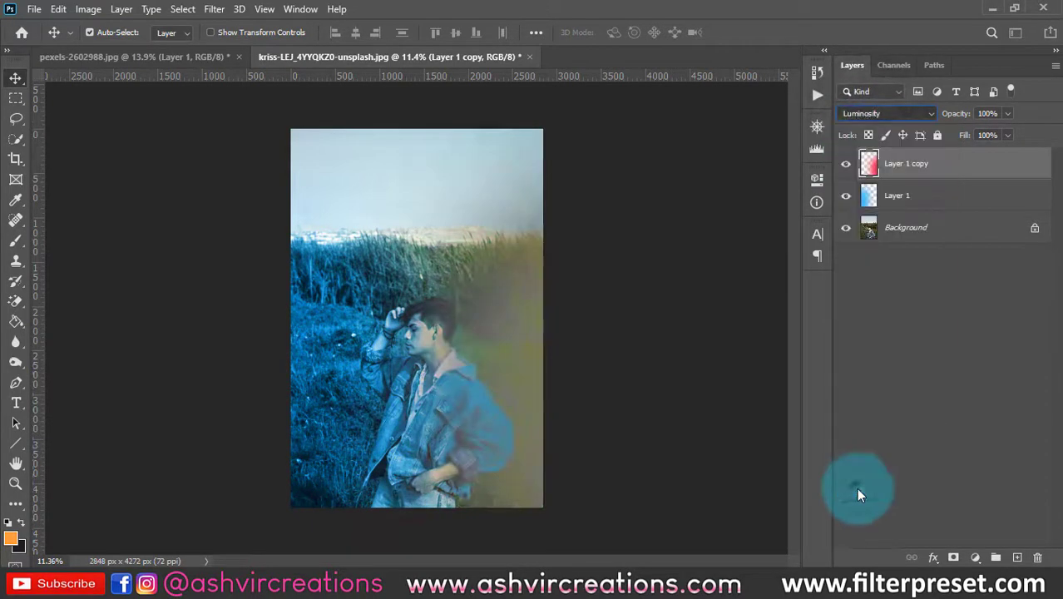
left_click(845, 163)
Step: Set Layer 1's blending mode to Luminosity and move its glow towards the photo's left edge
left_click(905, 200)
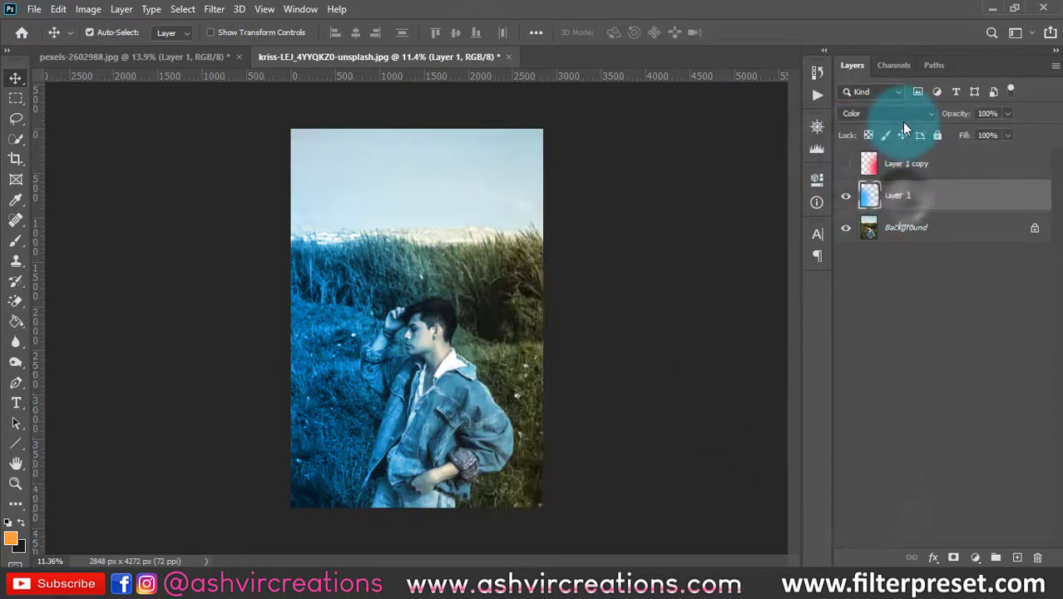
left_click(900, 116)
left_click(875, 489)
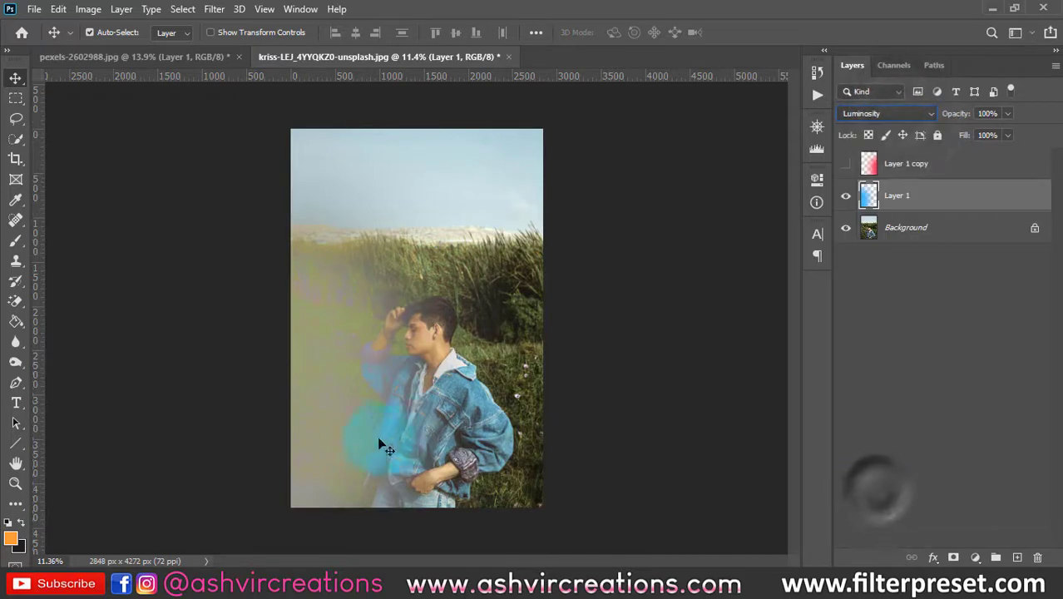
left_click_drag(367, 427, 270, 345)
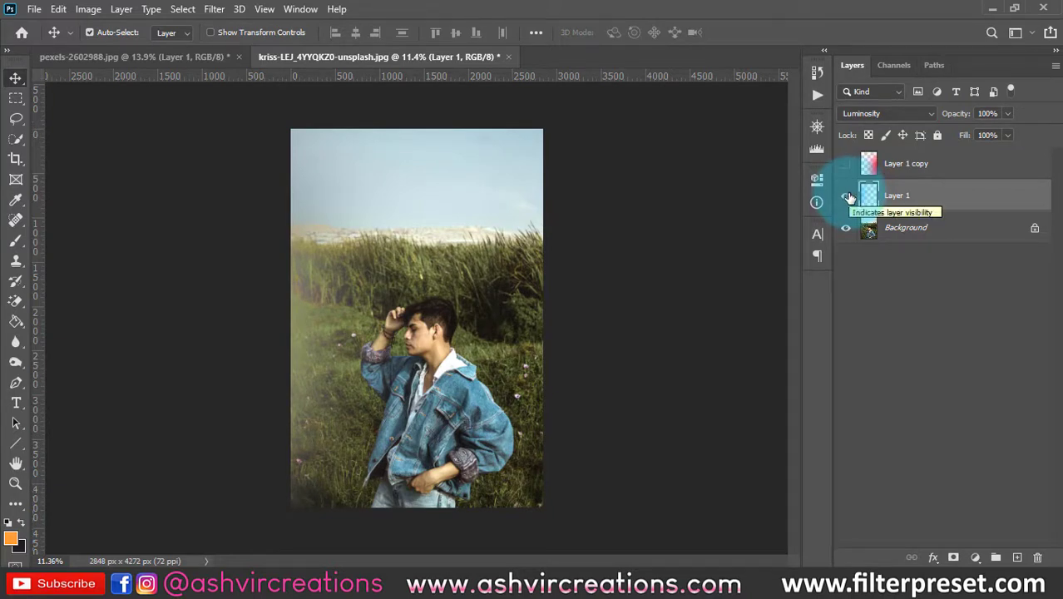
Step: Try Multiply and Screen on Layer 1 and settle on the Overlay blending mode
left_click(872, 115)
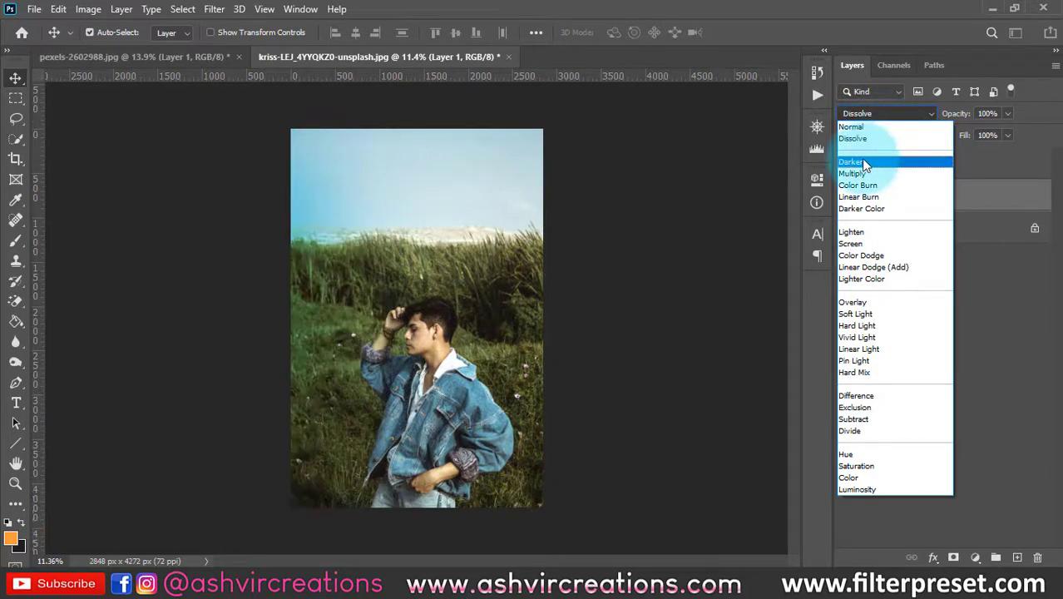
left_click(863, 172)
left_click(881, 113)
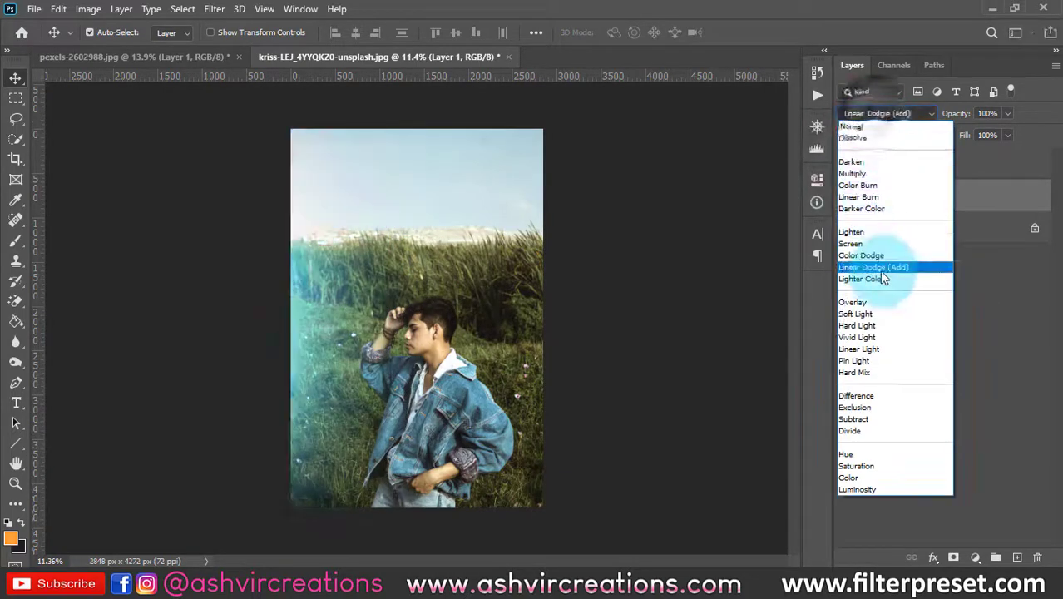
left_click(873, 242)
left_click(875, 116)
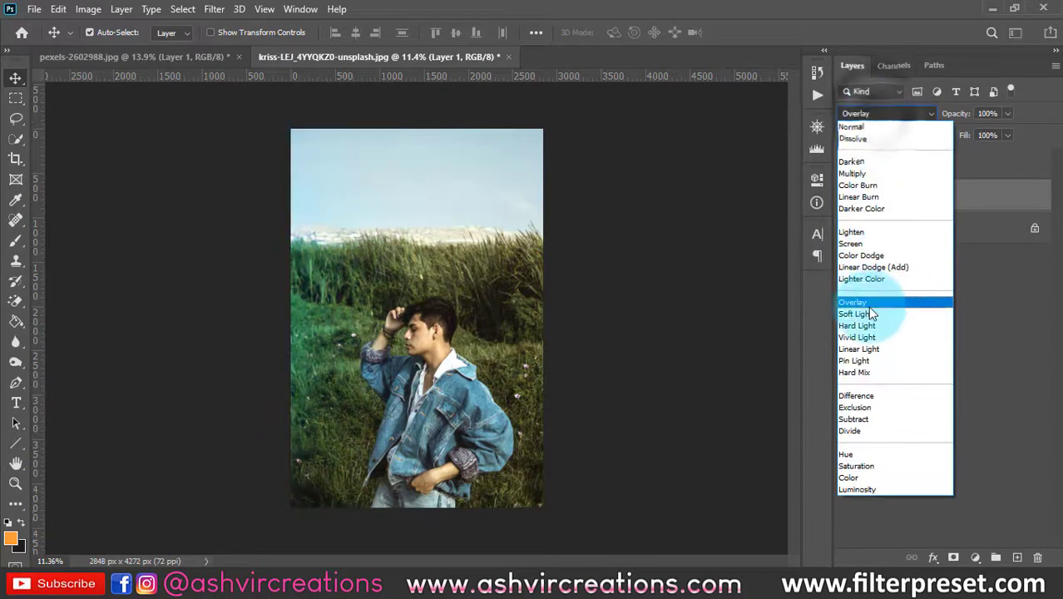
left_click(867, 305)
Step: Hide Layer 1 in the field photo, and switch back to pexels-2602988.jpg to hide its Layer 1 as well
left_click(847, 195)
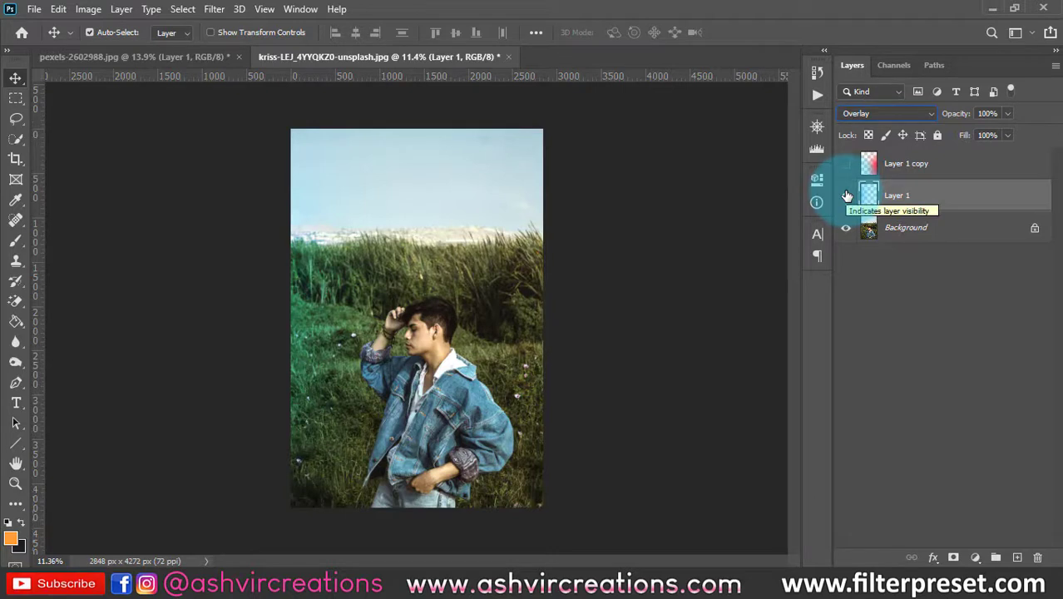
left_click(846, 195)
key("ctrl+plus")
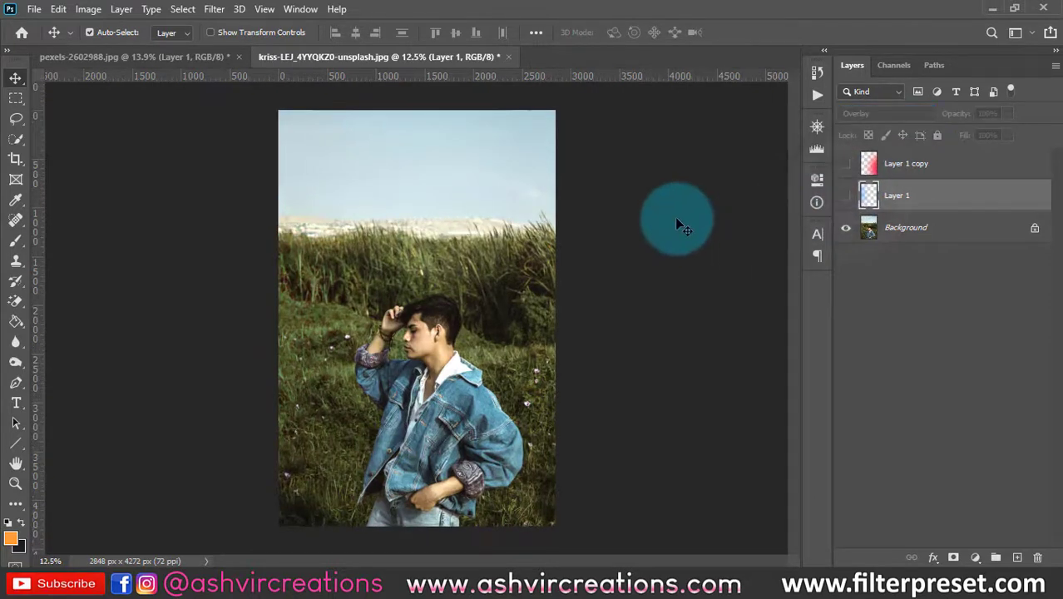
left_click(141, 61)
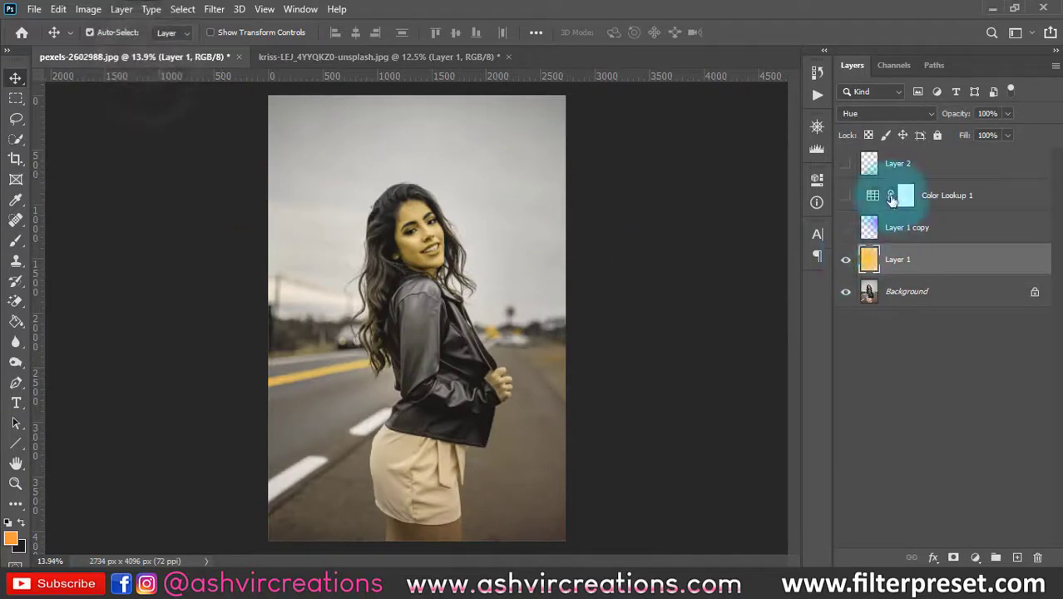
left_click(839, 260)
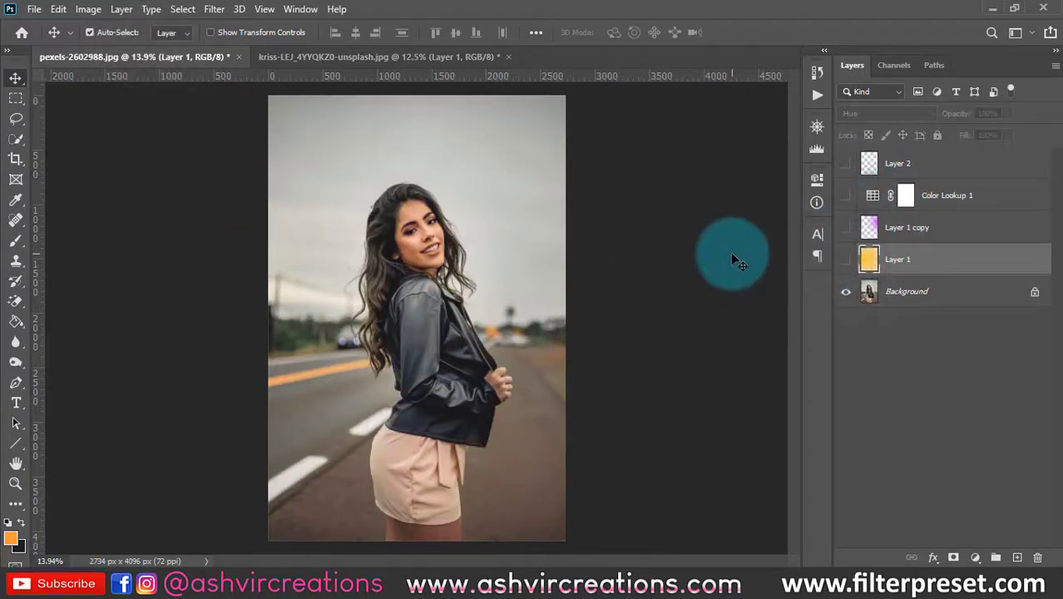